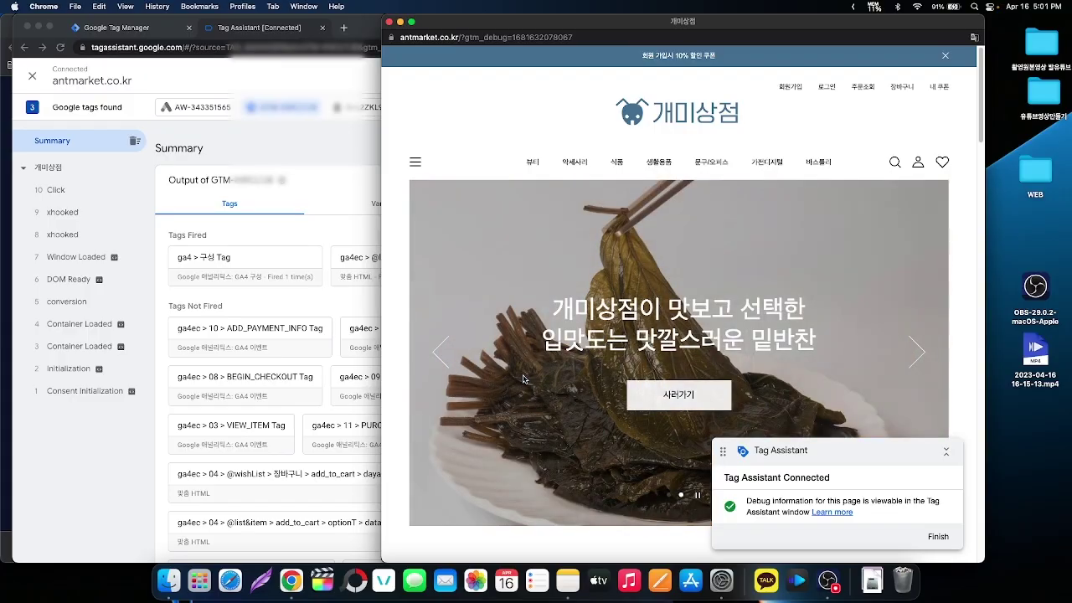
- Browse the product lists on the shop's home page to generate view_item_list events for Tag Assistant
scroll(523, 376, down, 15)
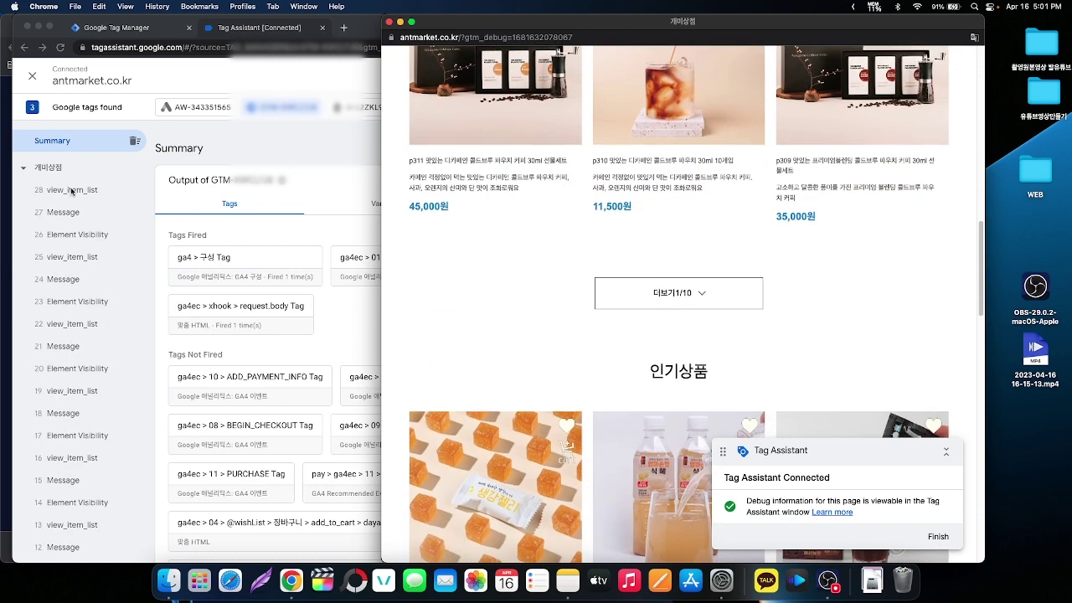
click(72, 191)
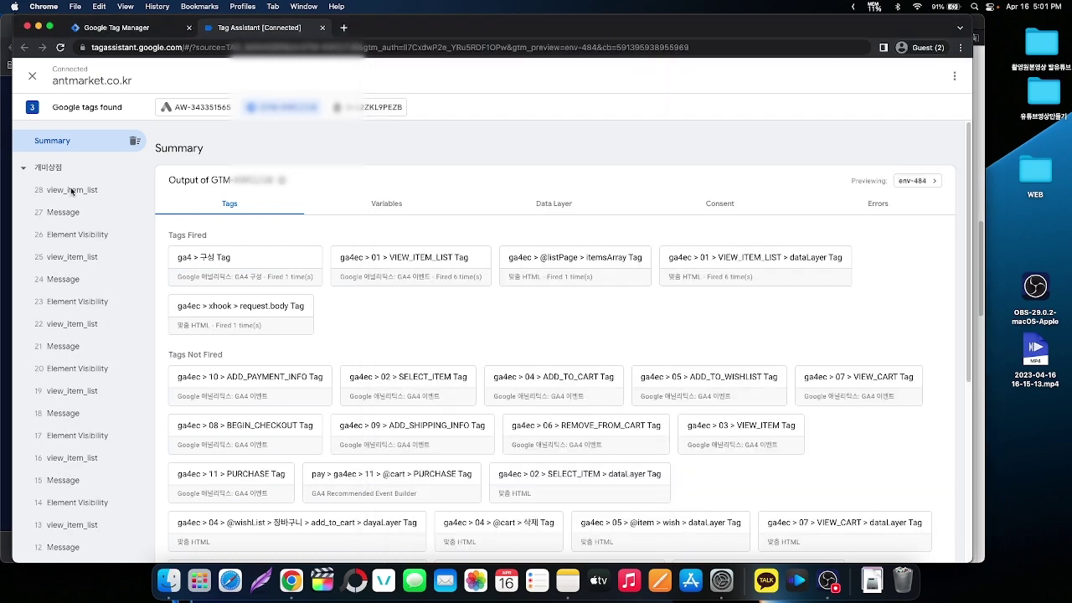
key(super+grave)
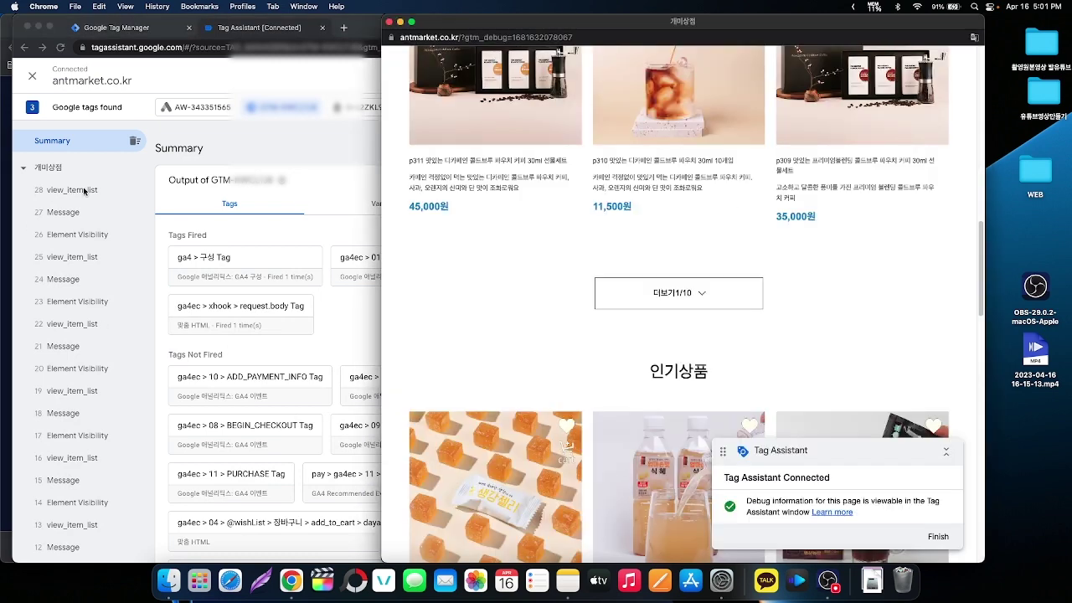
scroll(474, 222, up, 5)
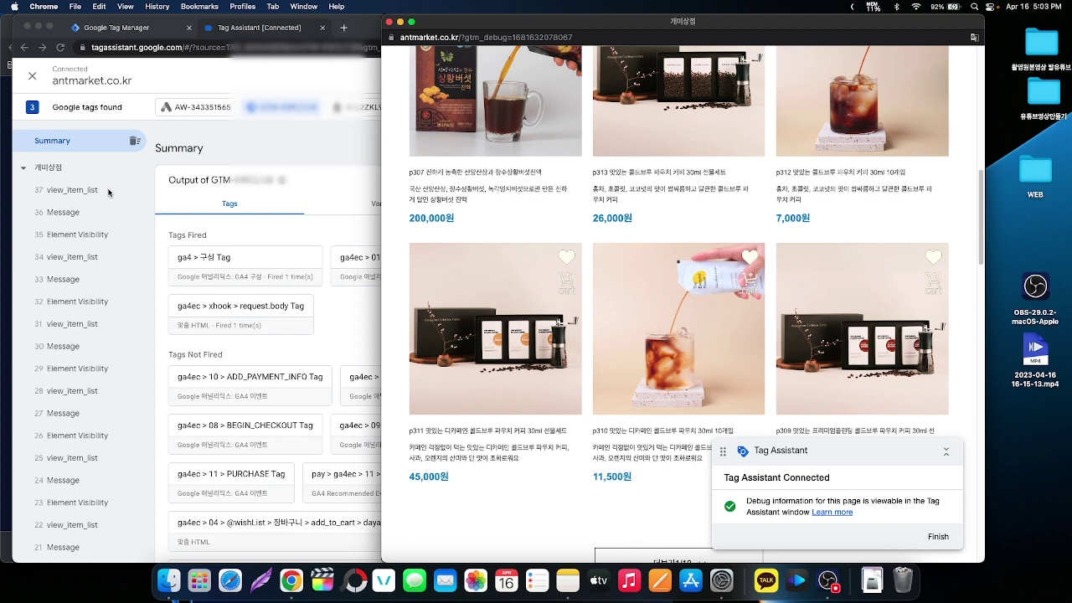
- Open the itemsArray tag of the list page in Google Tag Manager and show its HTML code in the enlarged editor
click(116, 31)
scroll(237, 304, down, 10)
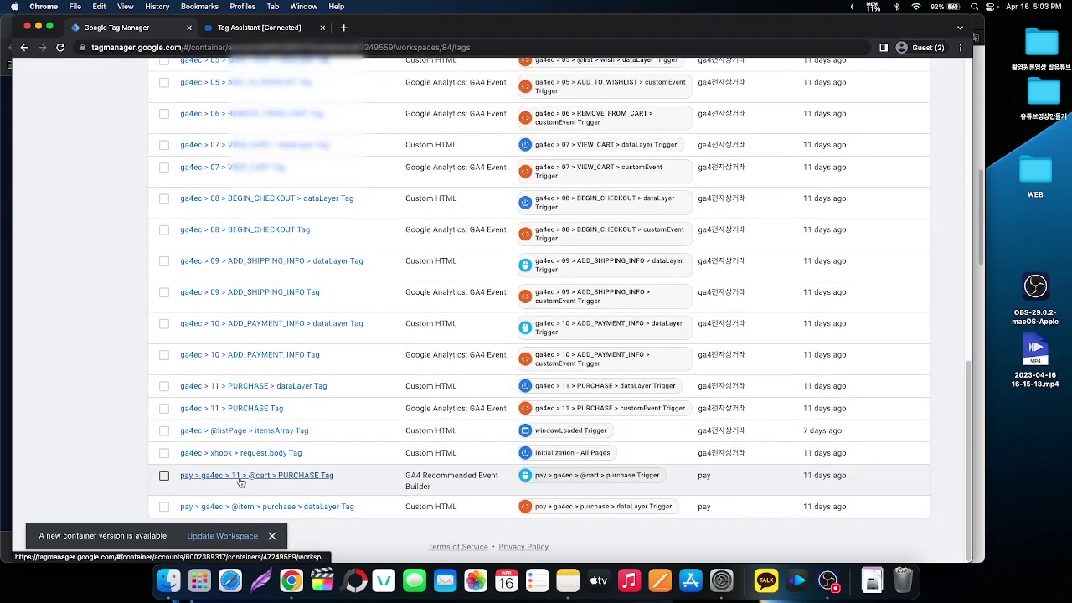
click(216, 431)
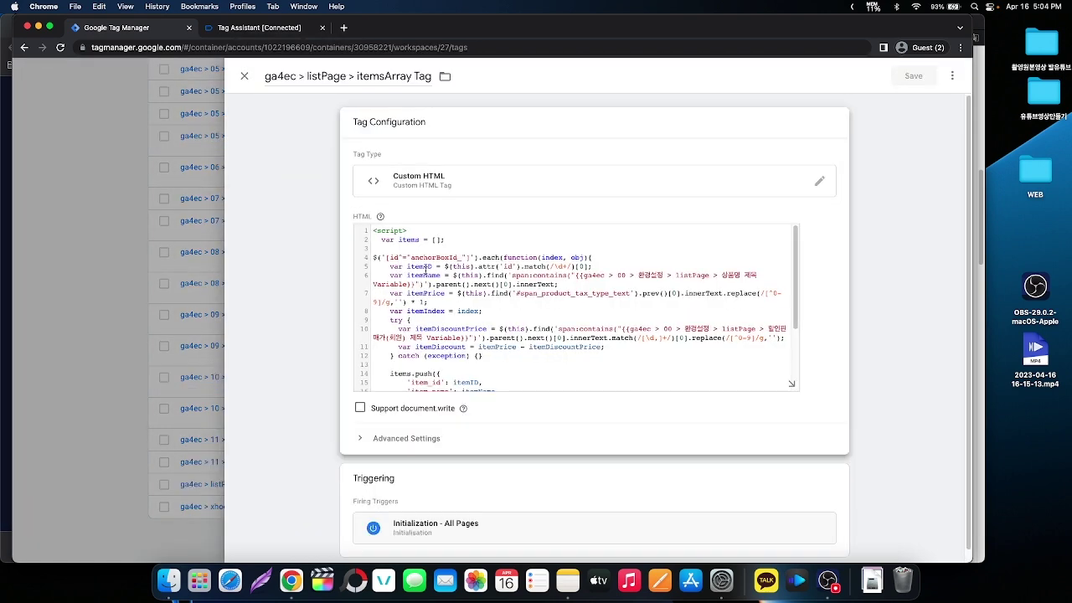
click(790, 382)
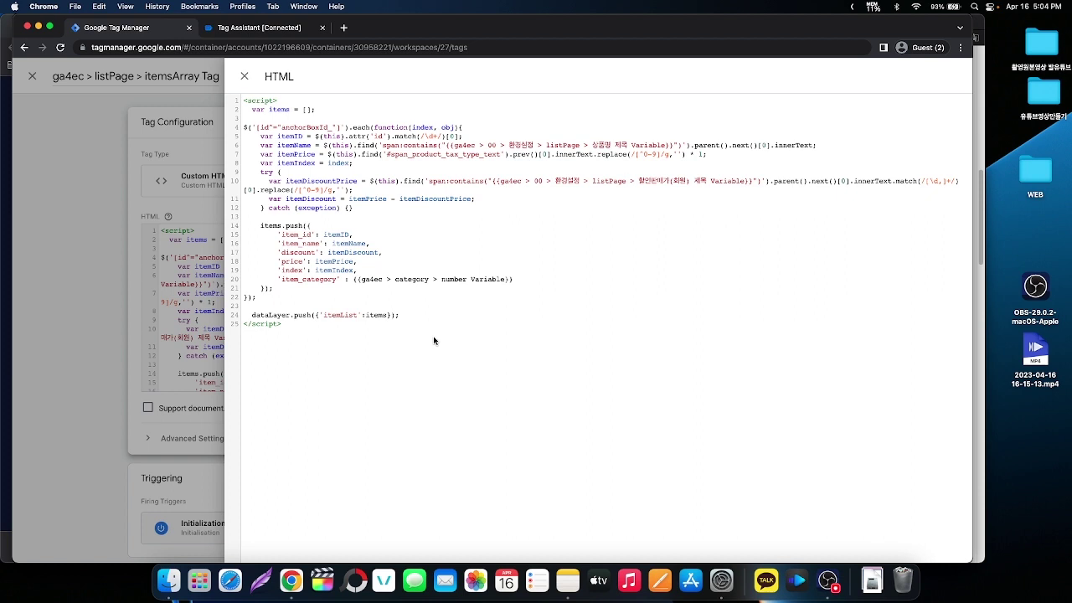
- Inspect the p311 product image on the shop page and move up to its parent list item with the anchorBoxId_208 id
key(super+grave)
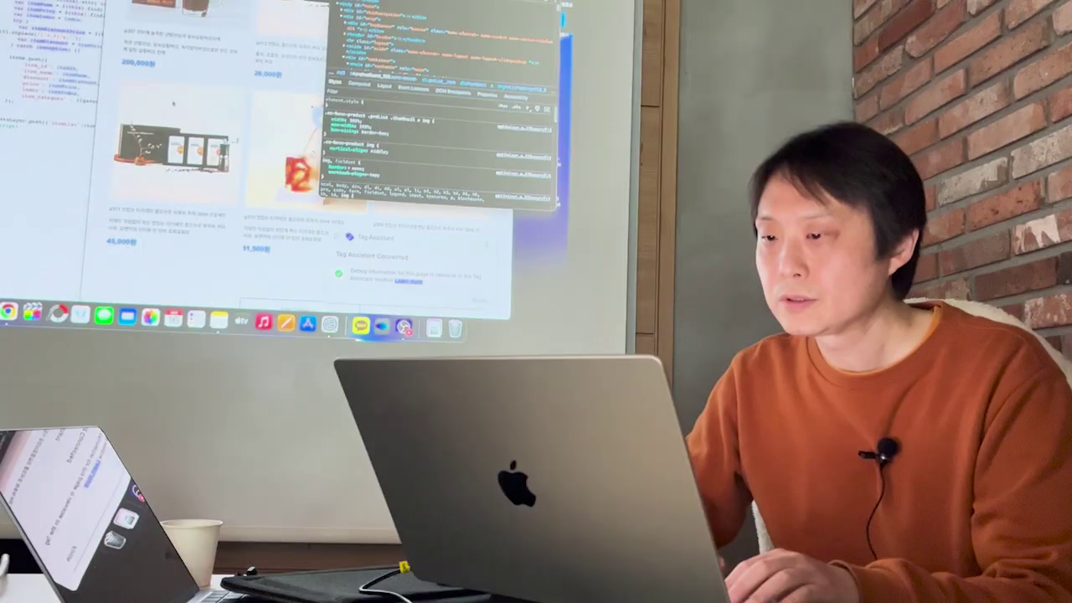
right_click(451, 331)
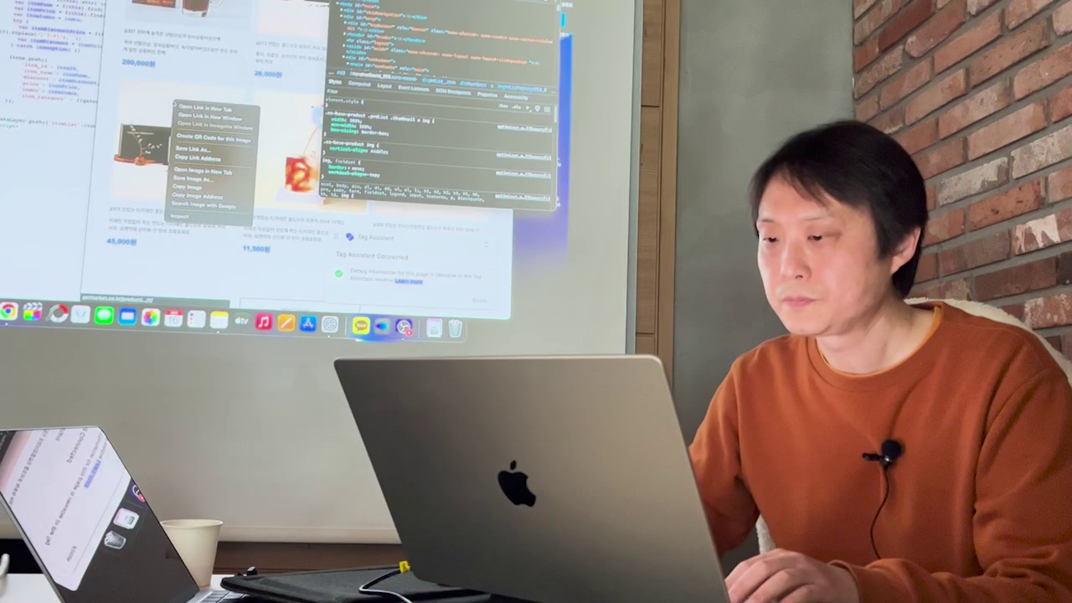
click(201, 216)
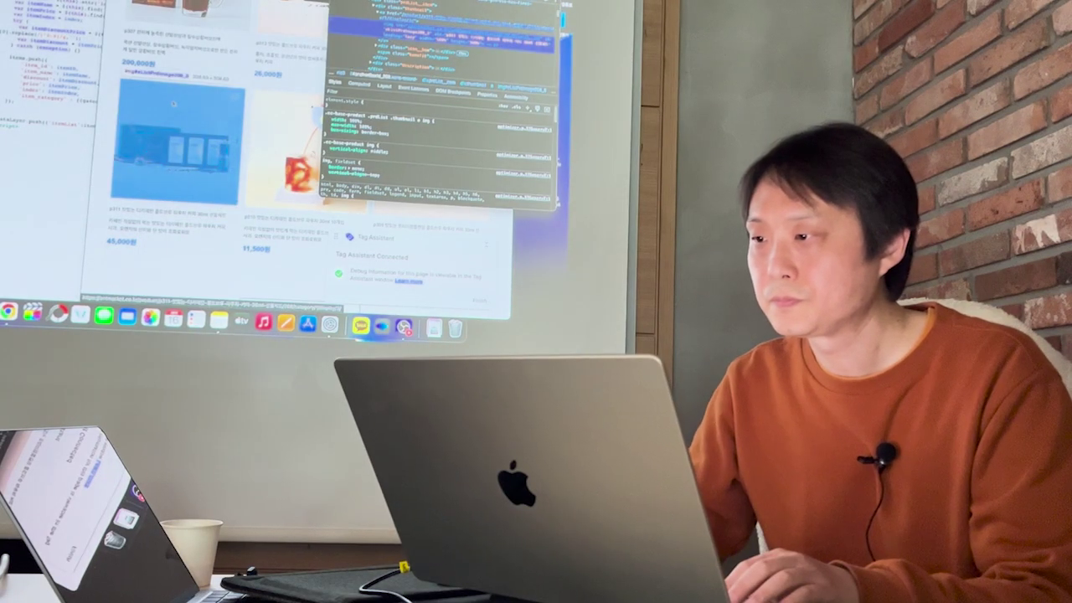
key(Up)
key(Up)
key(Up)
key(Up)
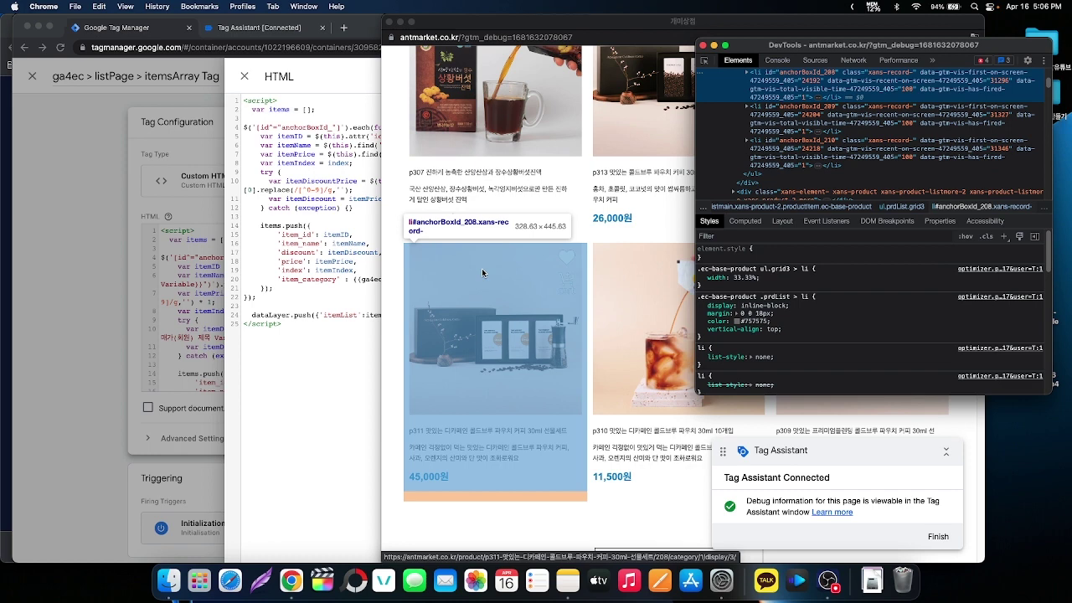
- Highlight the [id^="anchorBoxId_"] selector in the itemsArray code, review the script, and return to the tag list
click(272, 293)
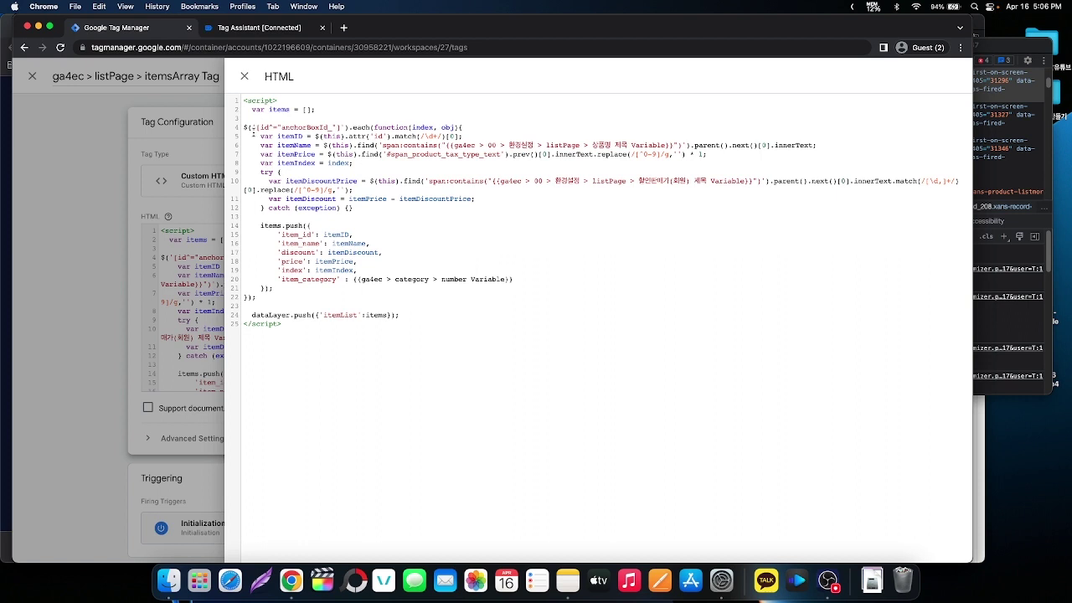
drag(252, 127, 347, 131)
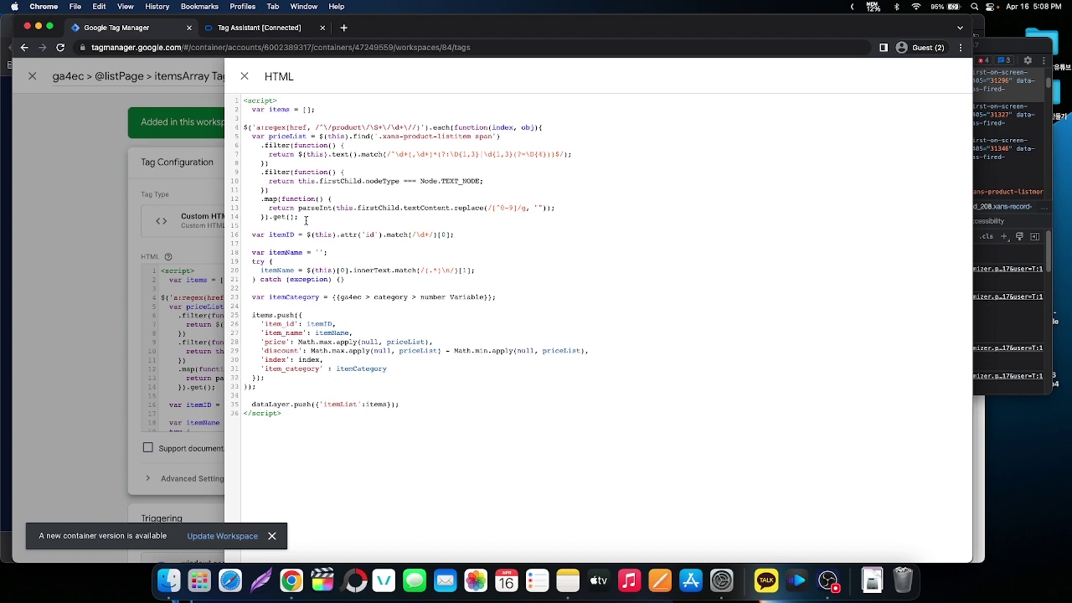
key(Escape)
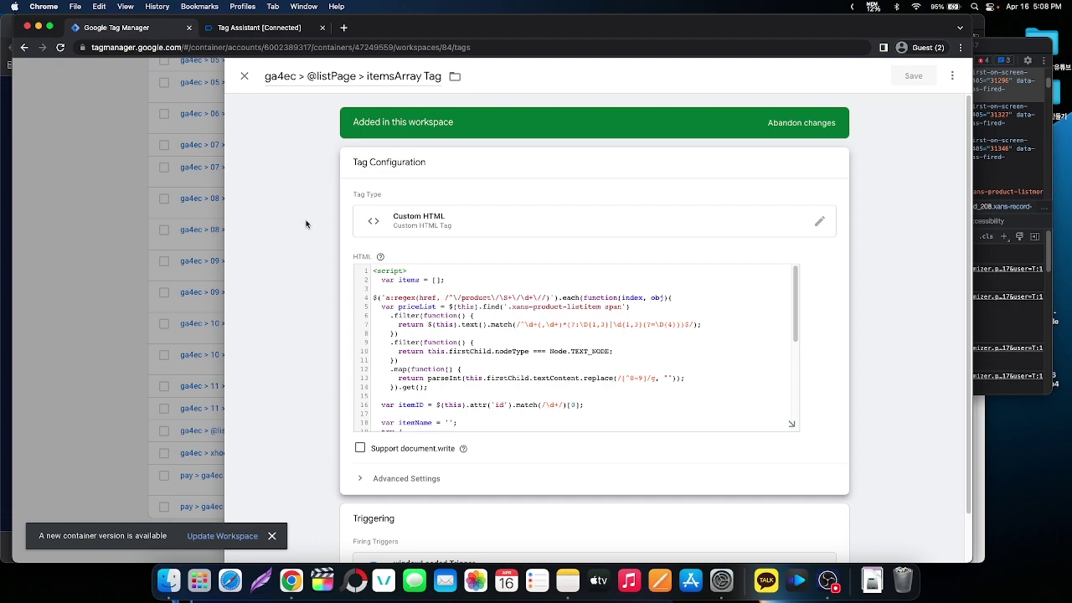
key(Escape)
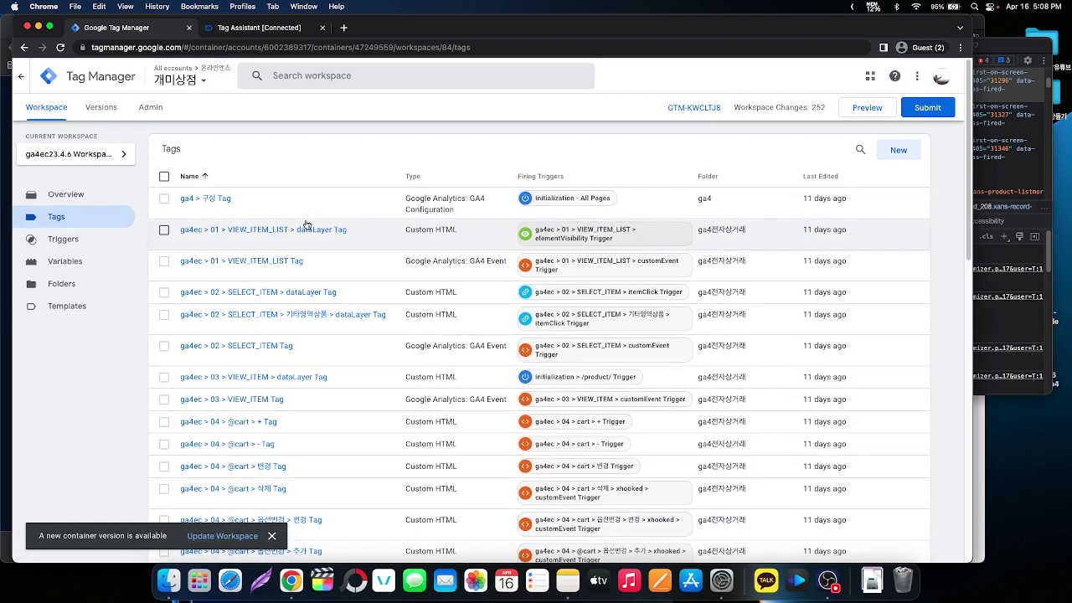
- Examine the code of the VIEW_ITEM_LIST dataLayer tag and the settings of its elementVisibility trigger
click(238, 230)
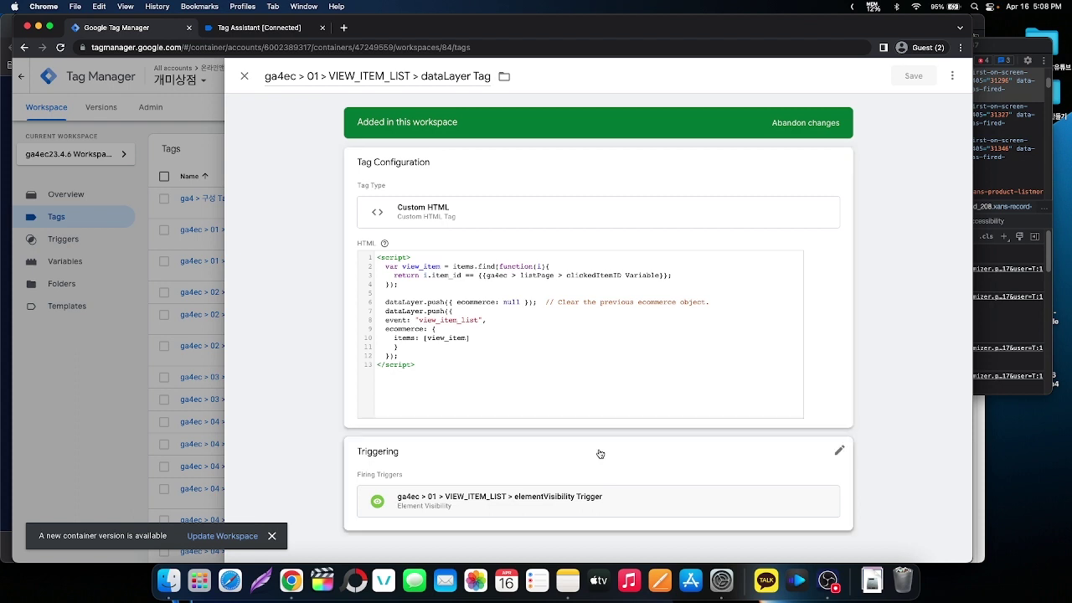
click(528, 501)
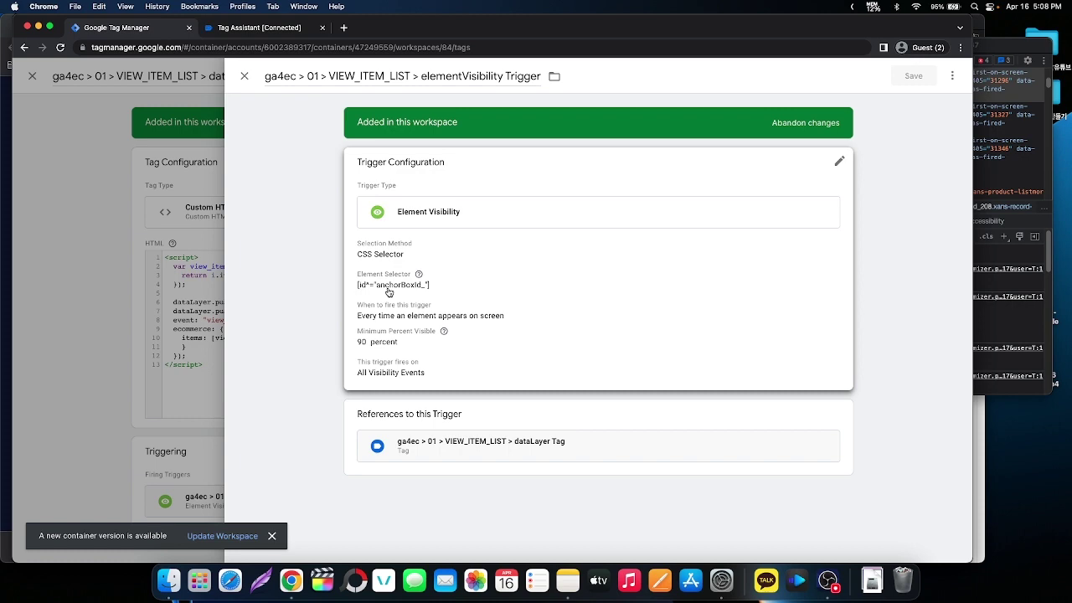
key(Escape)
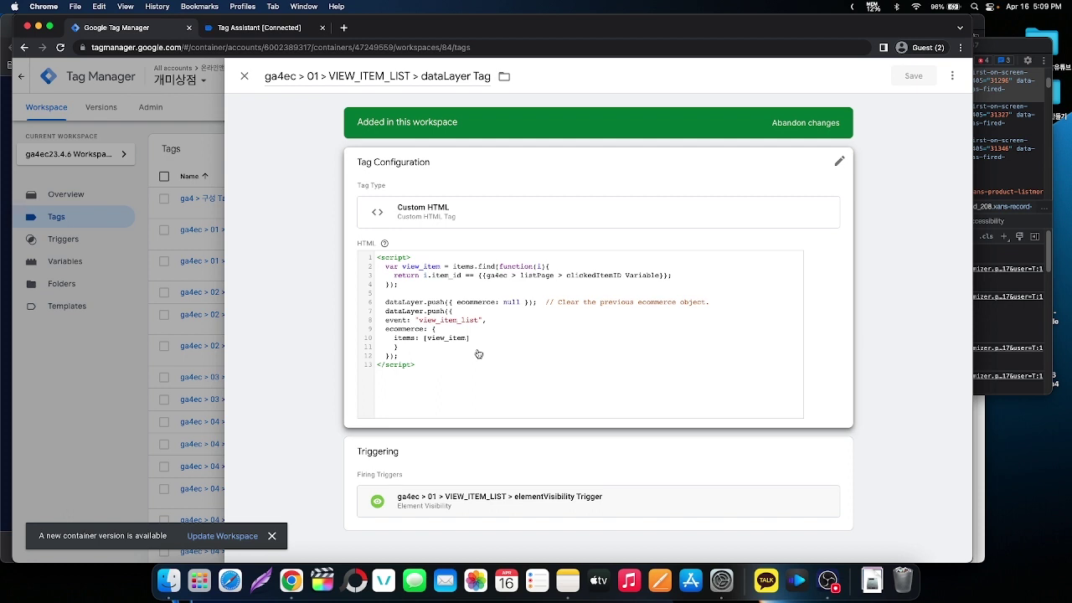
- Switch to Tag Assistant and examine the latest view_item_list event and its fired VIEW_ITEM_LIST tag
key(ctrl+Tab)
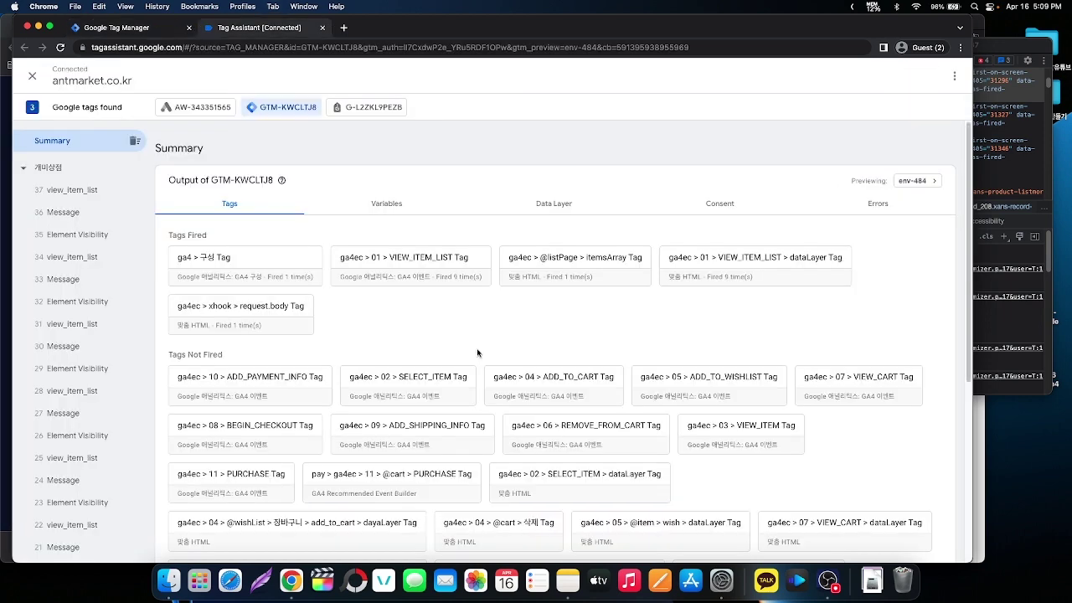
click(84, 190)
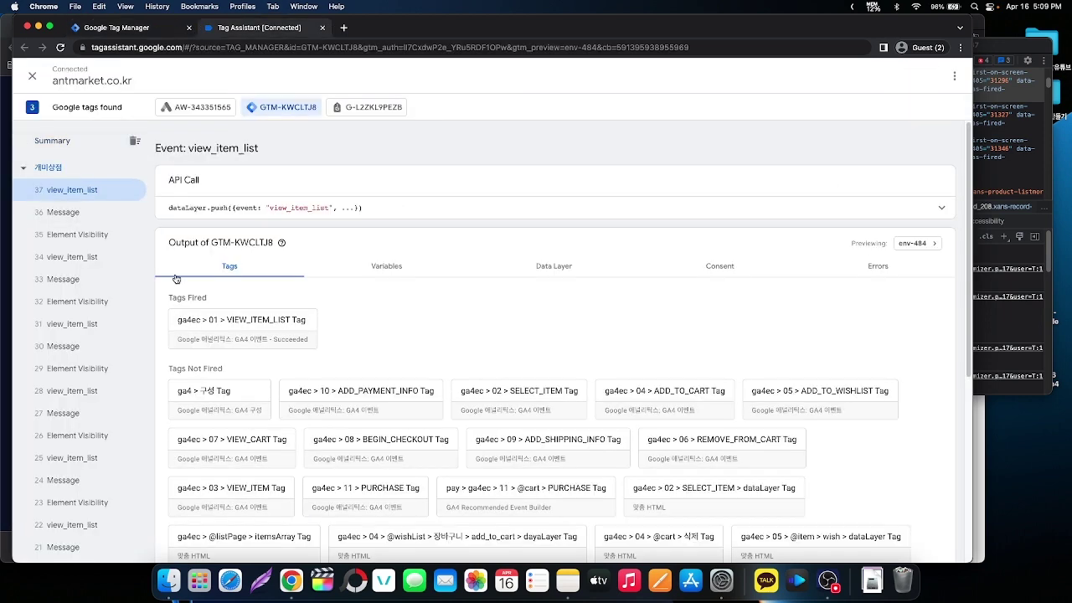
click(263, 333)
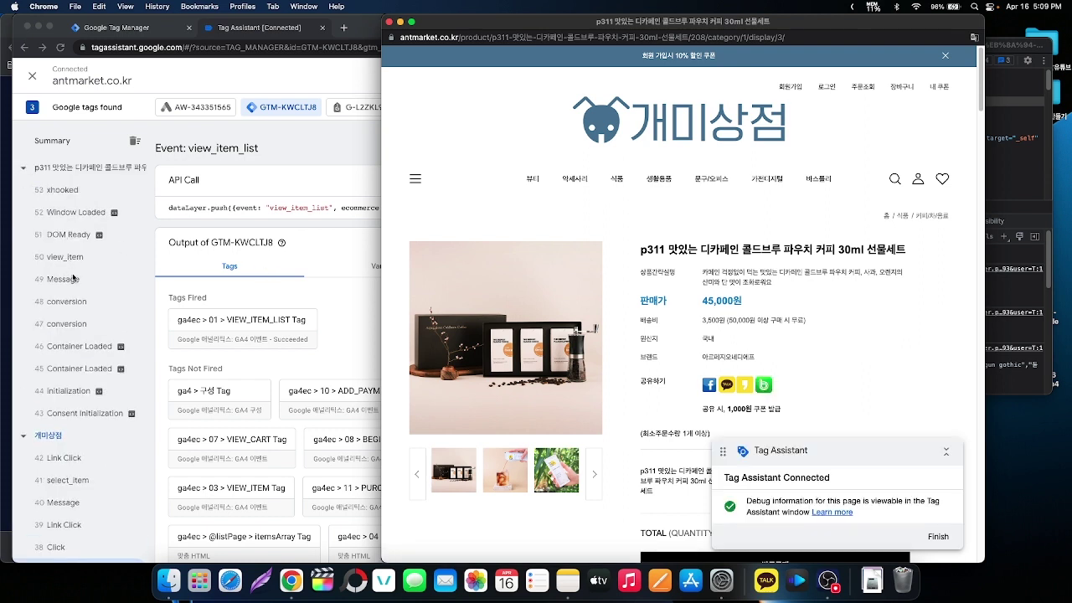
- Open the select_item event in Tag Assistant and examine the details of the fired SELECT_ITEM tag
click(67, 482)
click(67, 482)
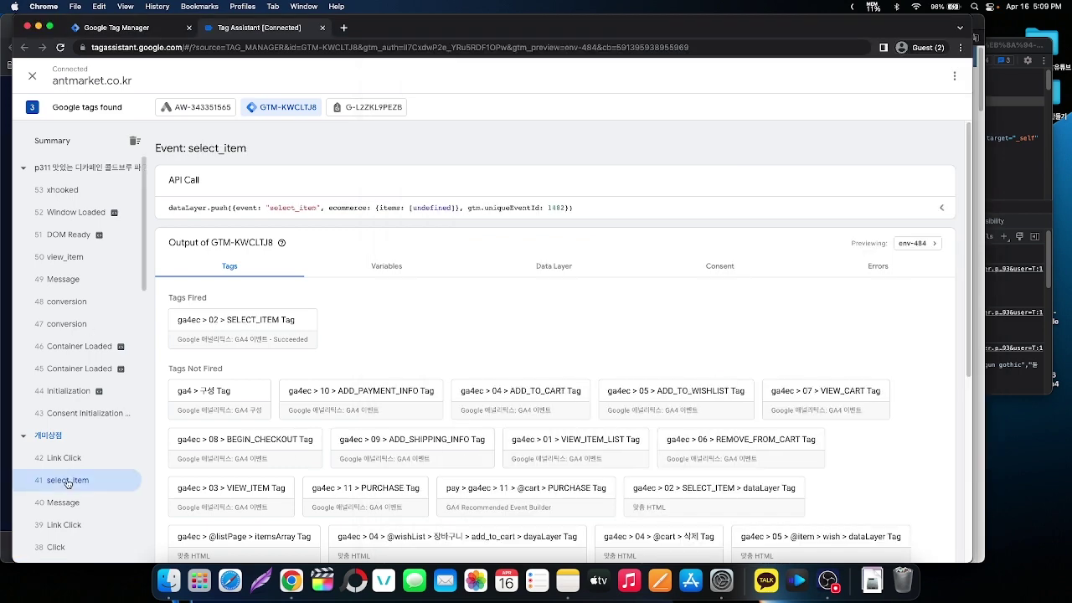
click(249, 329)
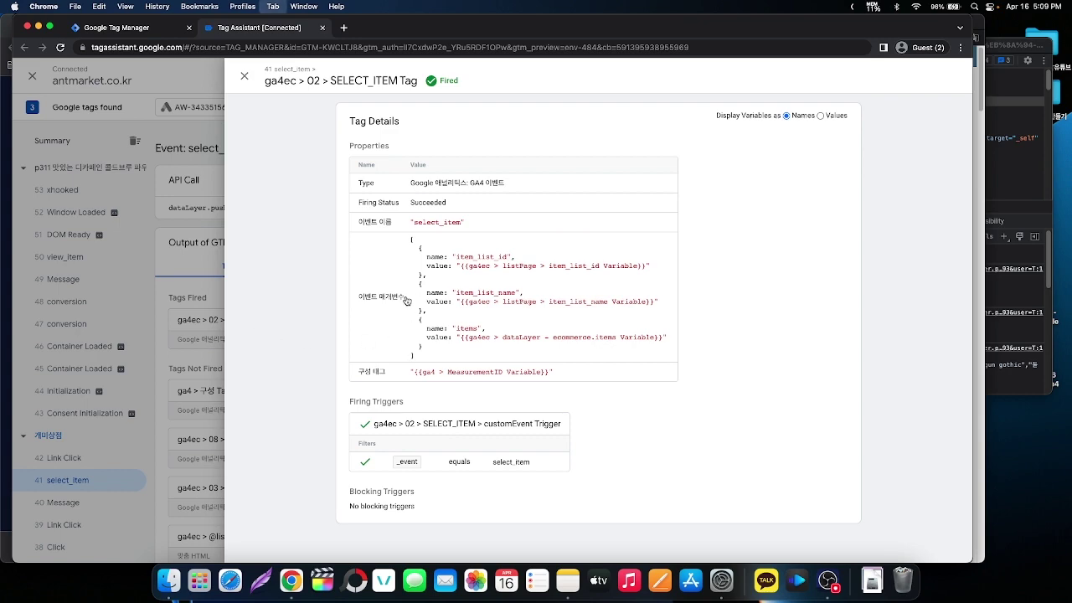
- In Tag Manager, examine the SELECT_ITEM dataLayer tag's code and its itemClick trigger, and return to the tag list
key(ctrl+shift+Tab)
key(Escape)
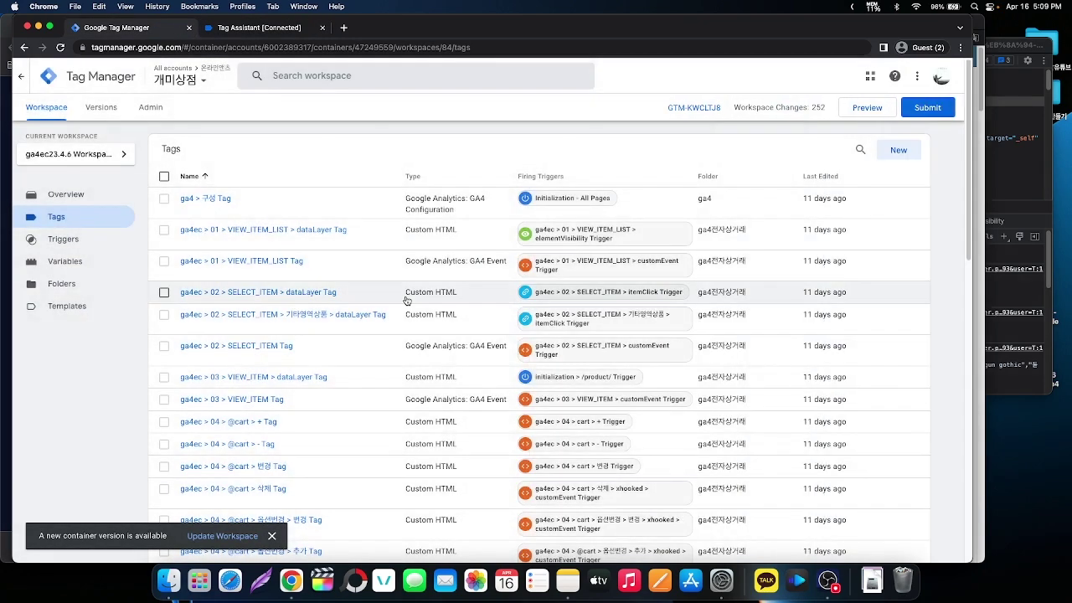
click(246, 292)
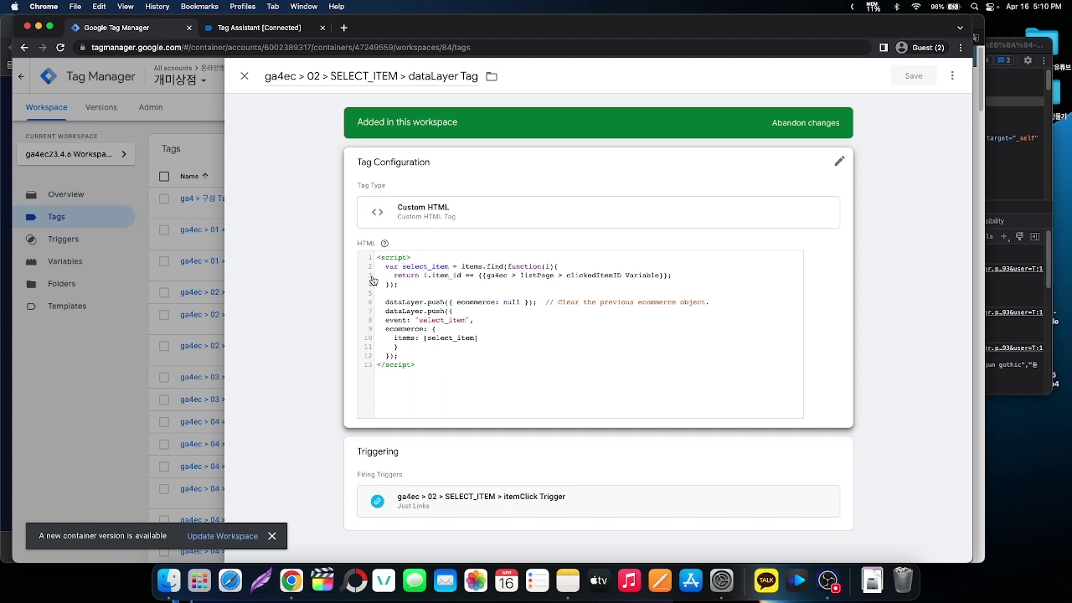
click(493, 506)
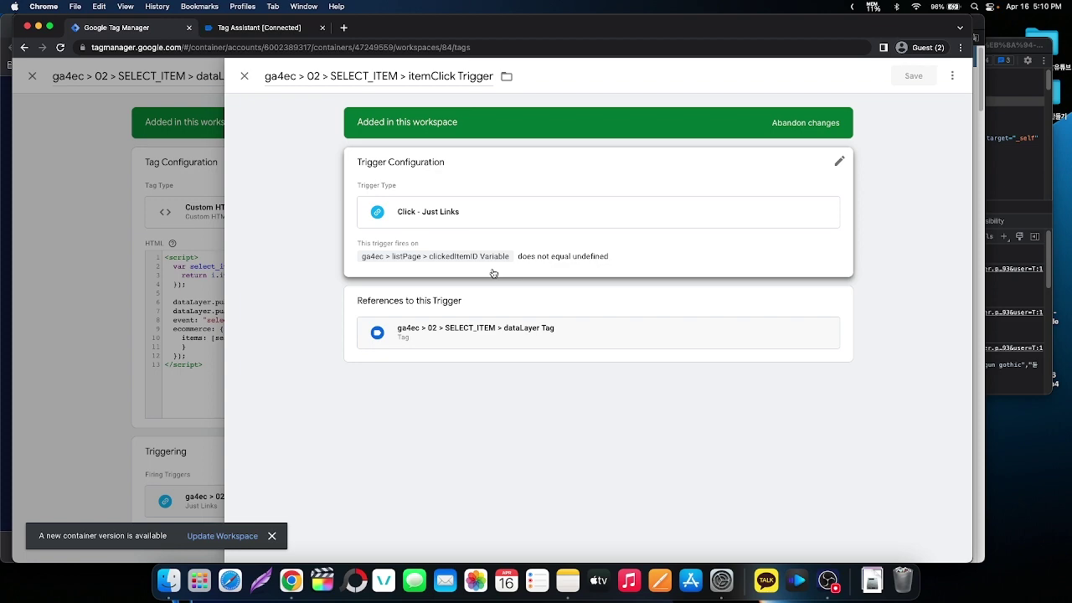
key(Escape)
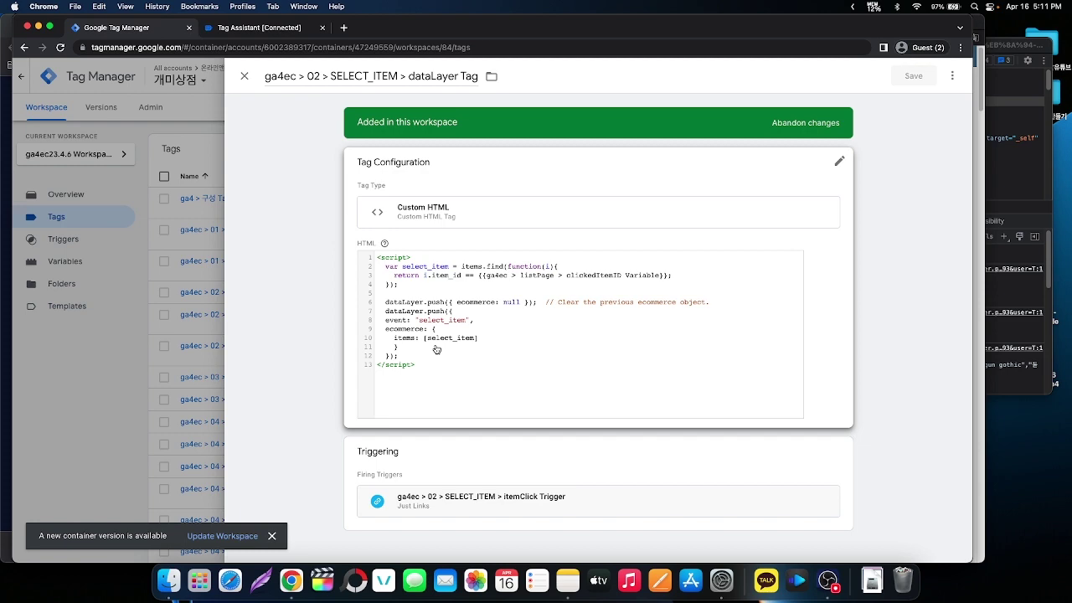
key(Escape)
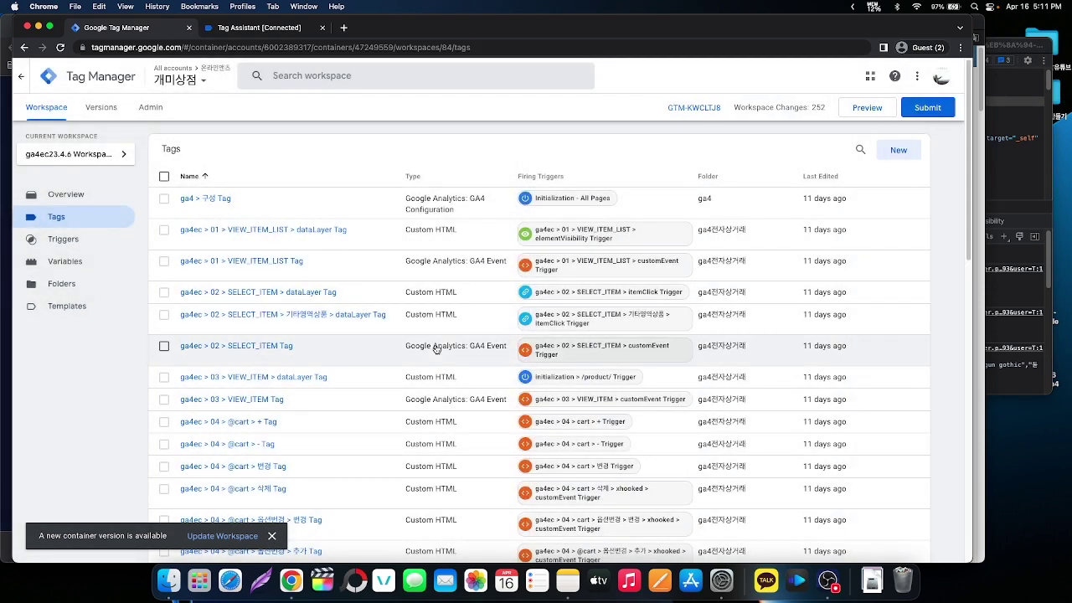
- Close the SELECT_ITEM tag details in Tag Assistant and examine the API call of the product page's view_item event
key(ctrl+Tab)
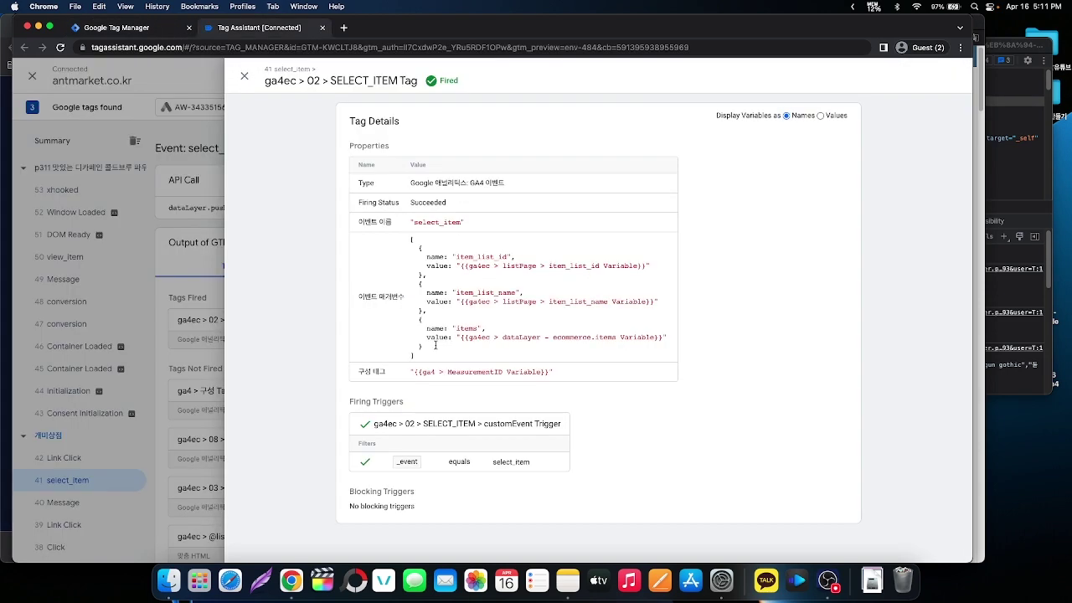
key(Escape)
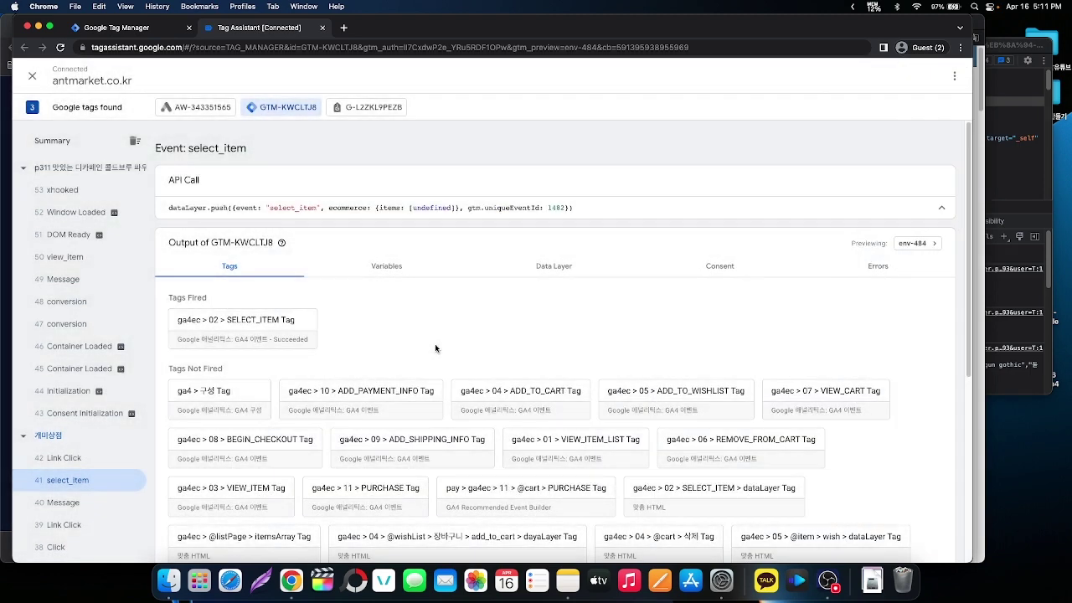
key(super+grave)
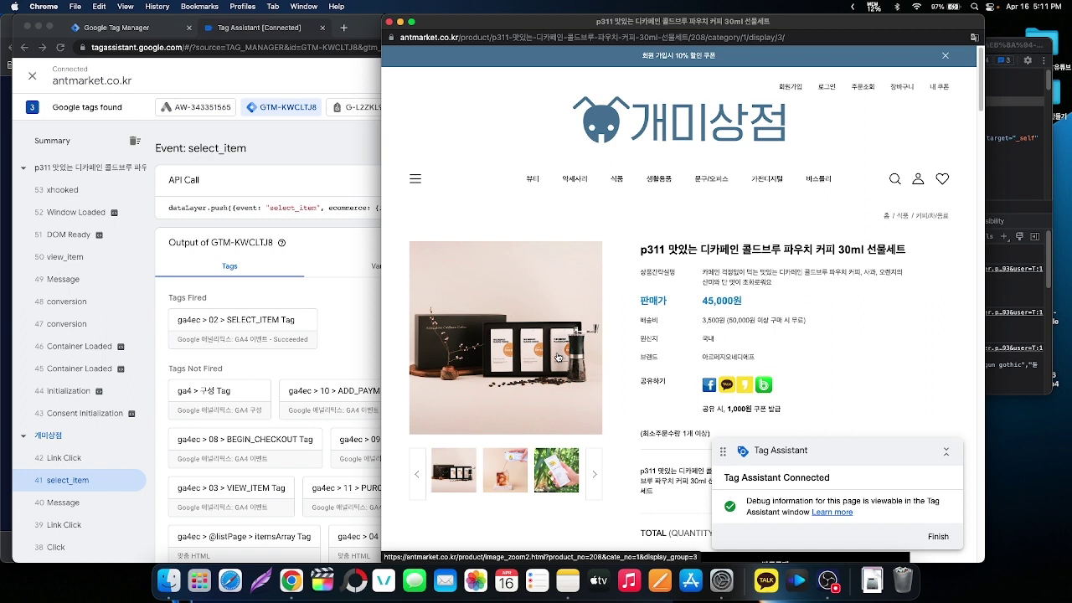
click(60, 257)
click(57, 257)
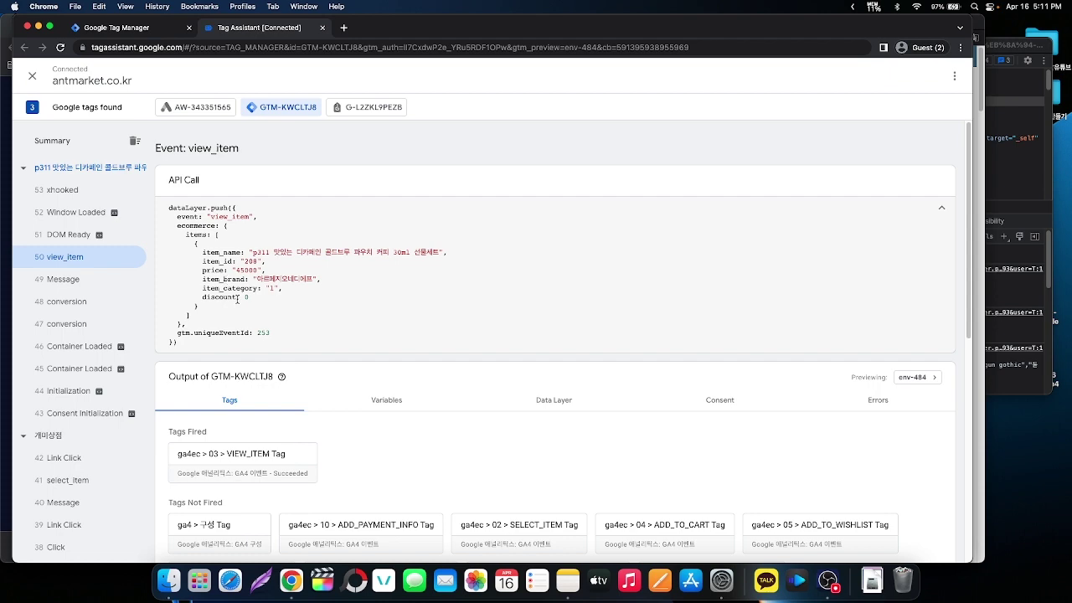
- Open the VIEW_ITEM dataLayer tag in Tag Manager and put its custom HTML configuration into editing mode
key(ctrl+shift+Tab)
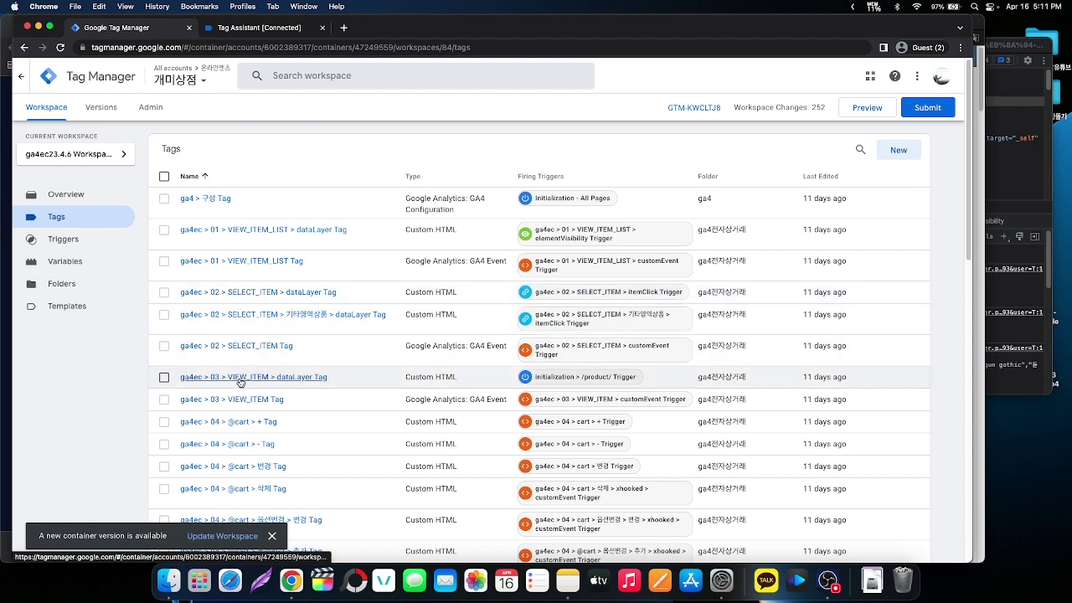
click(286, 378)
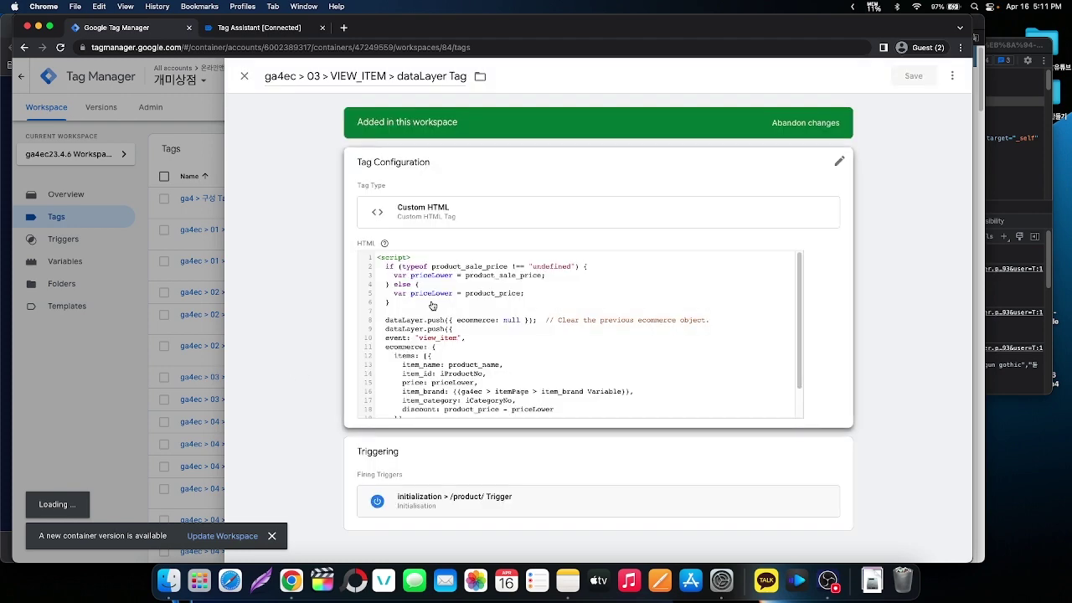
click(432, 305)
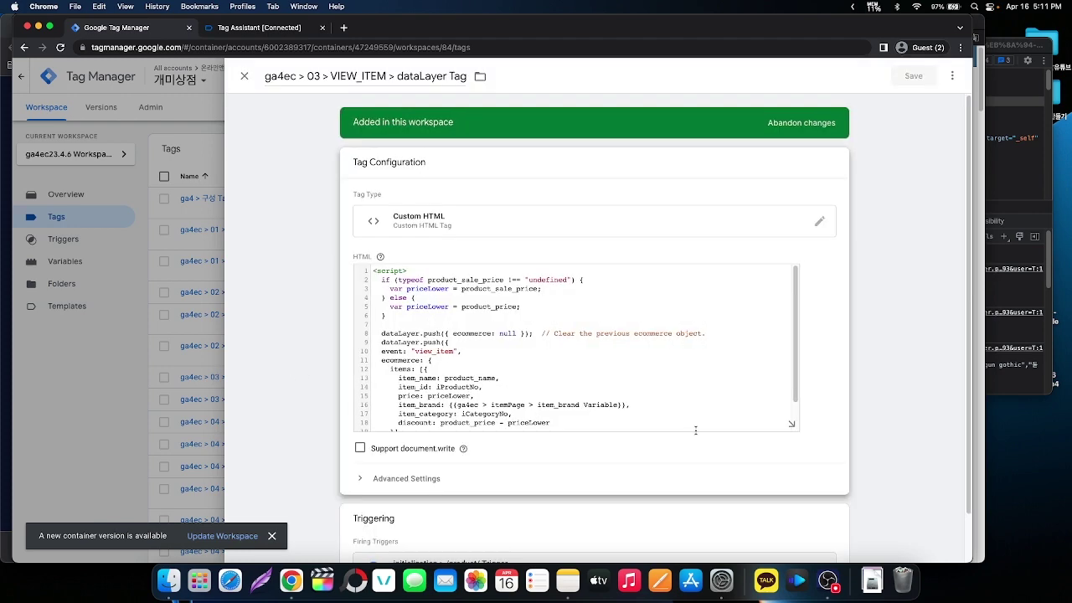
- Enlarge the VIEW_ITEM dataLayer tag's HTML code to examine it in full, and return to the tag's configuration
click(791, 423)
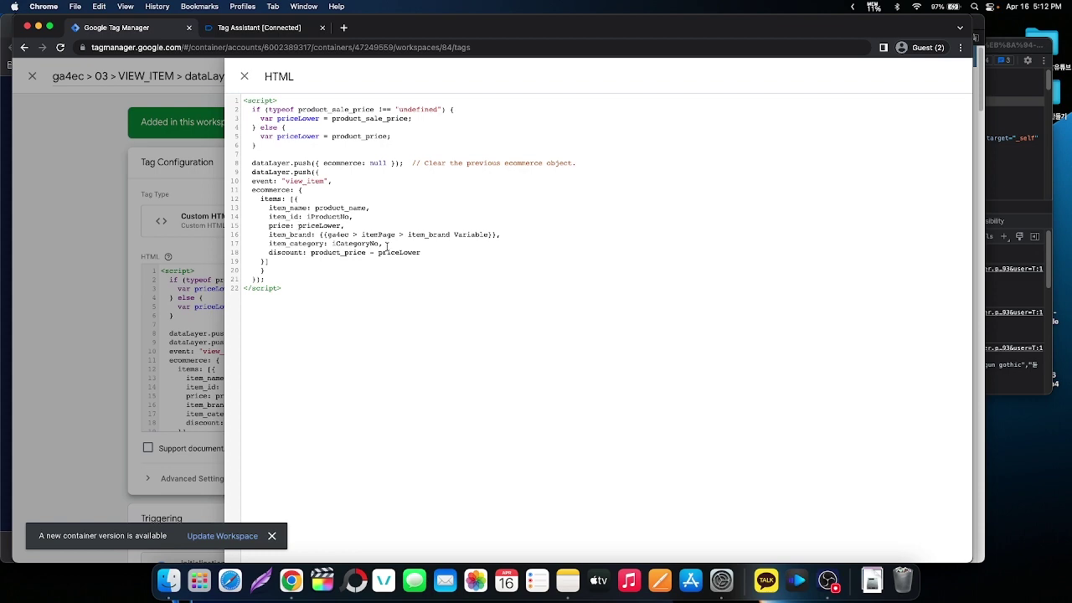
key(Escape)
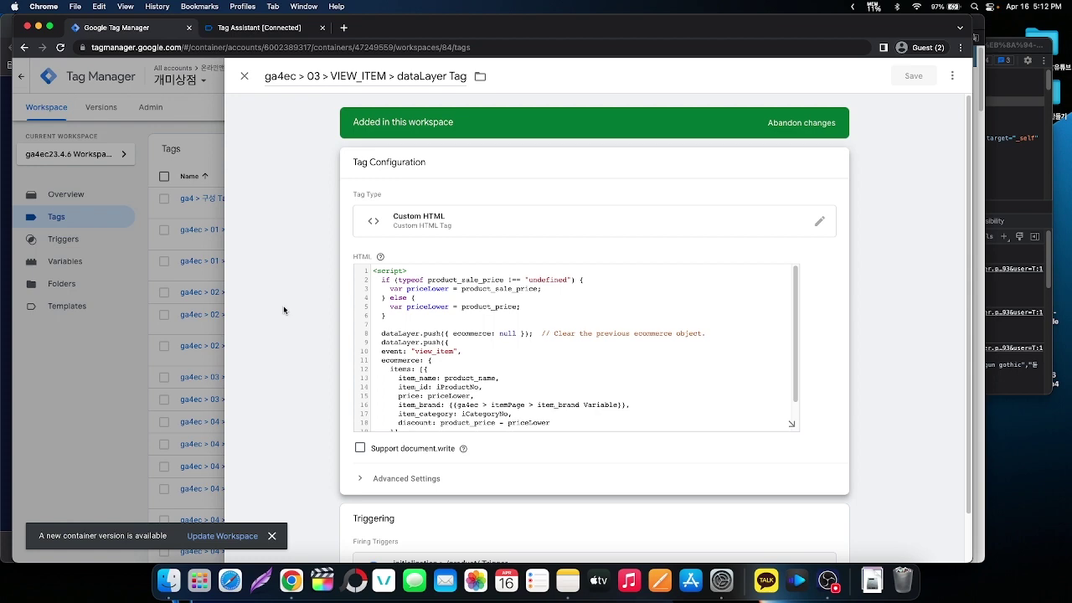
- On the shop's p311 decaf cold brew product page, add one gift set to the cart (장바구니)
key(super+grave)
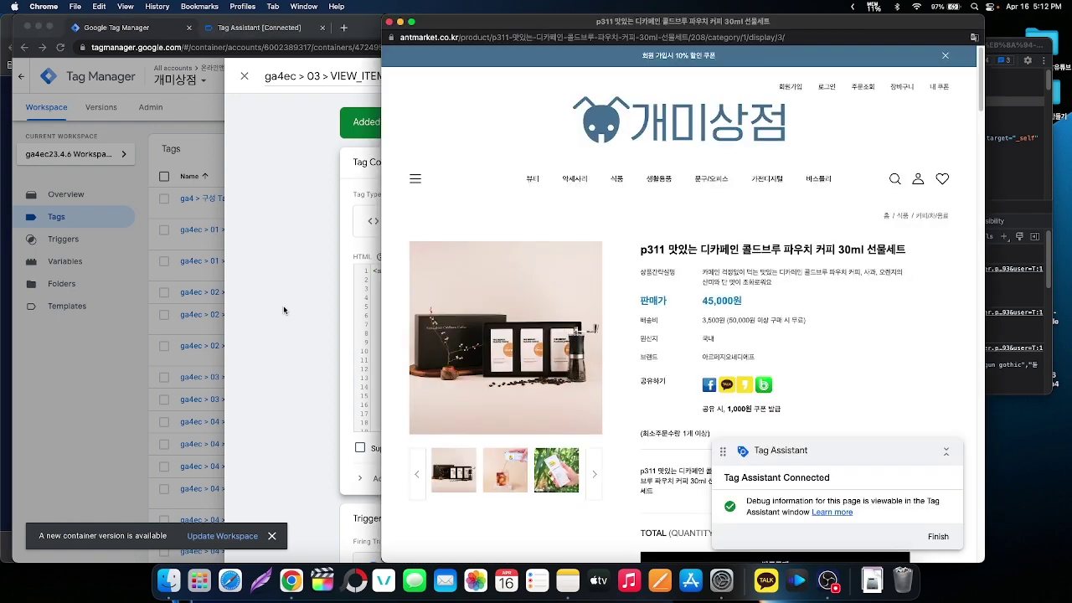
scroll(662, 381, down, 5)
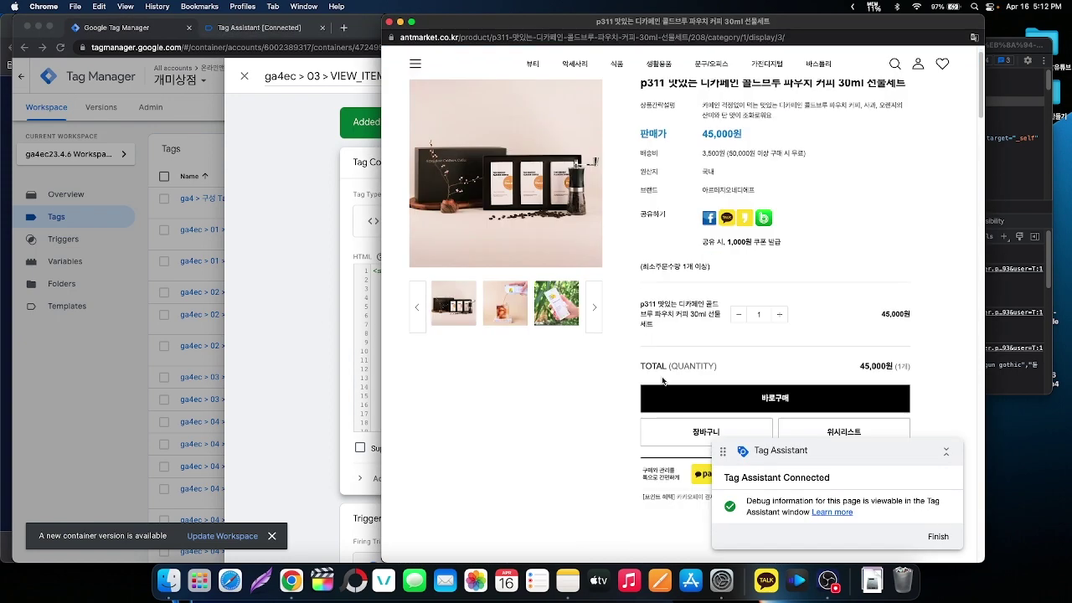
scroll(662, 381, down, 1)
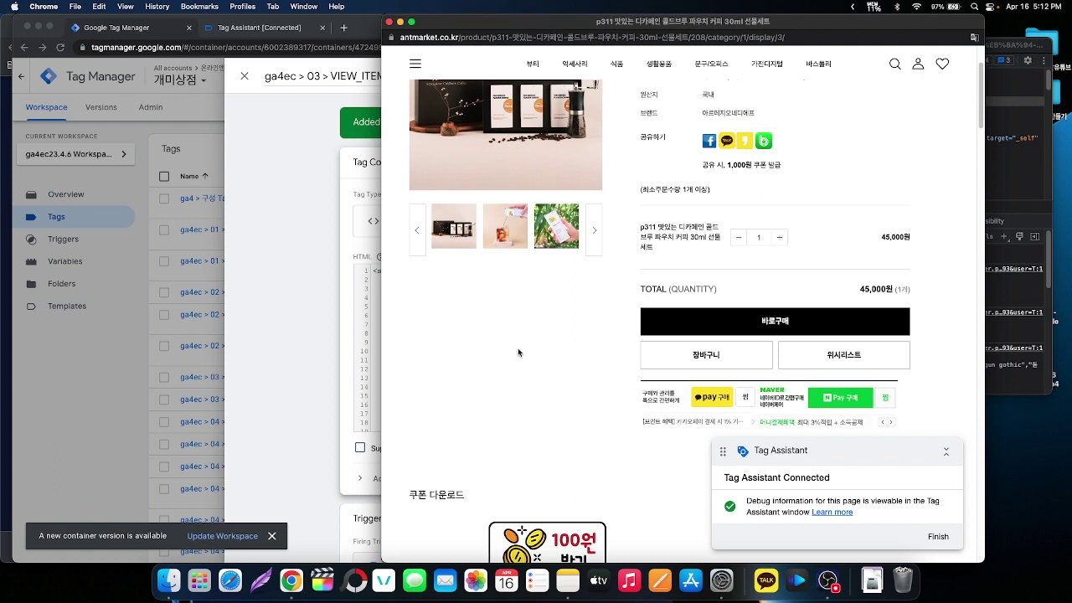
click(688, 361)
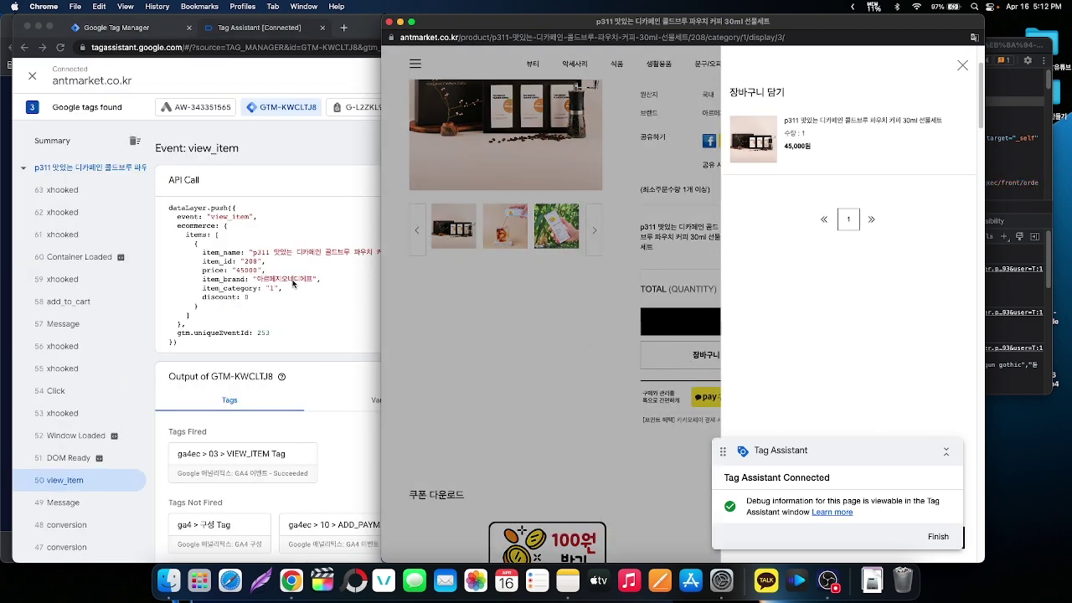
- Open the add_to_cart event in Tag Assistant and examine its API call and fired tags
click(74, 308)
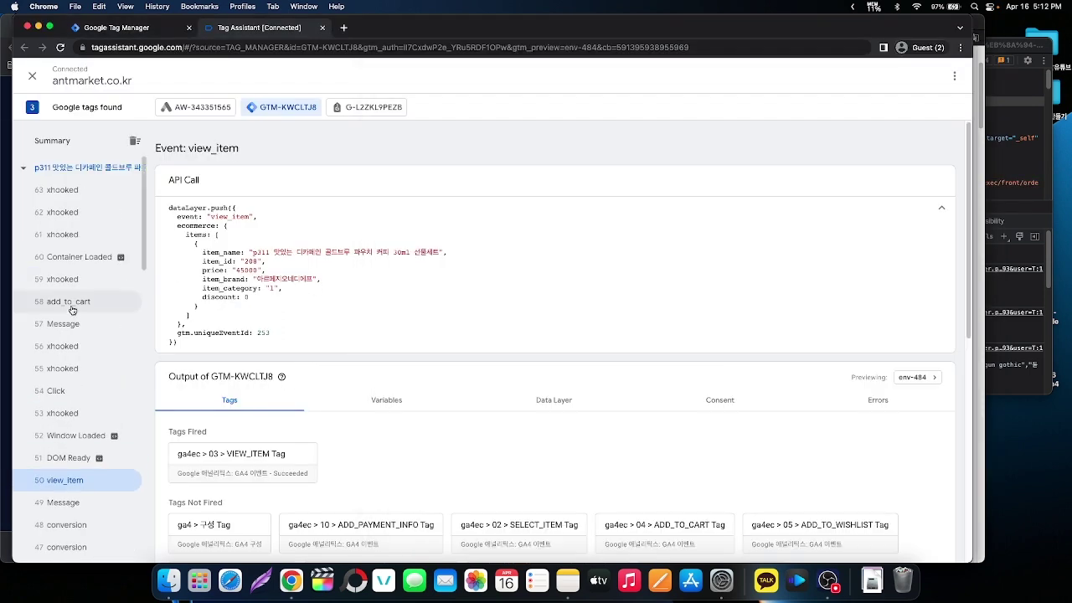
click(74, 306)
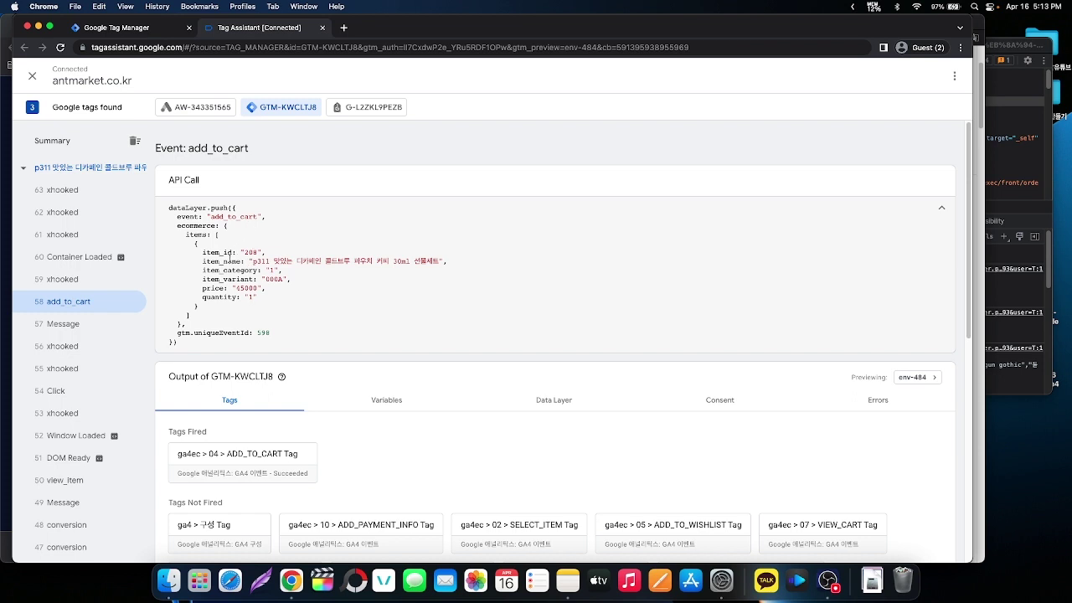
- Return to Tag Manager's tag list and look through the ecommerce tags, especially the group 04 add_to_cart dataLayer tags
key(ctrl+shift+Tab)
click(226, 284)
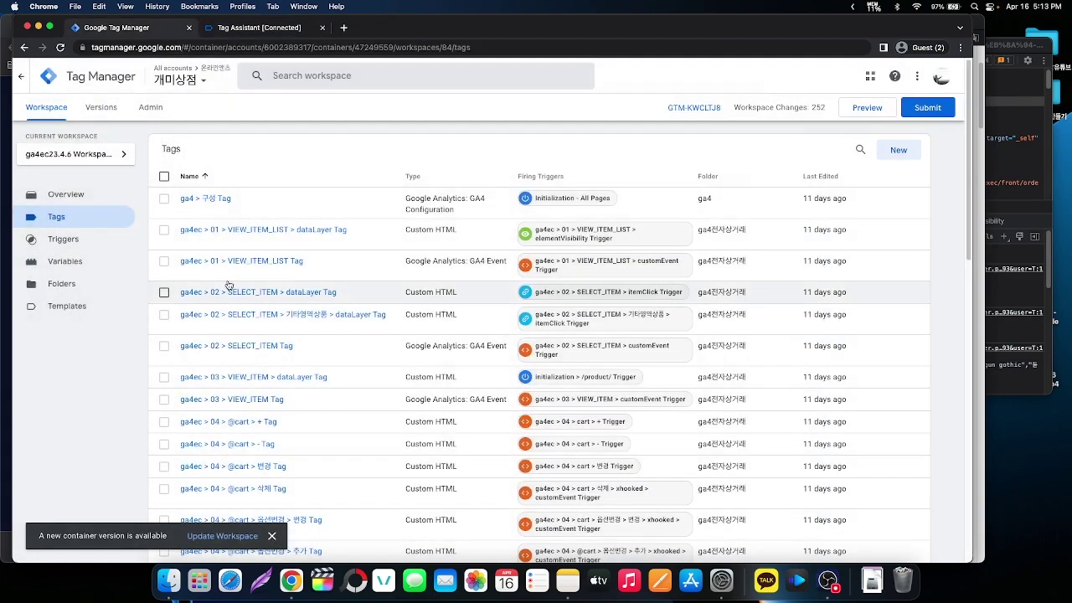
scroll(228, 285, down, 2)
scroll(228, 285, down, 3)
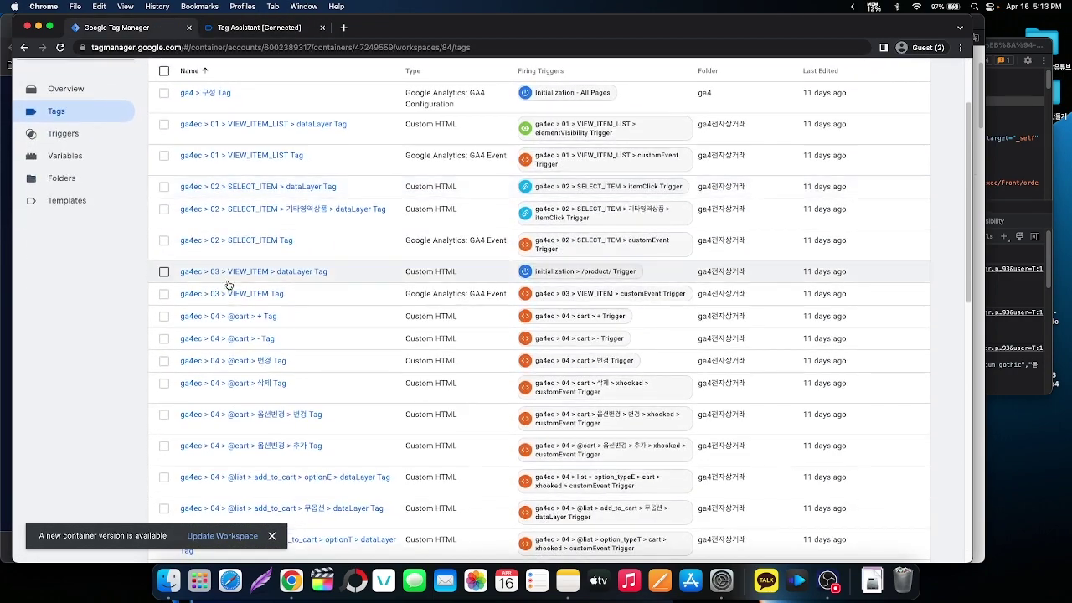
scroll(229, 285, down, 3)
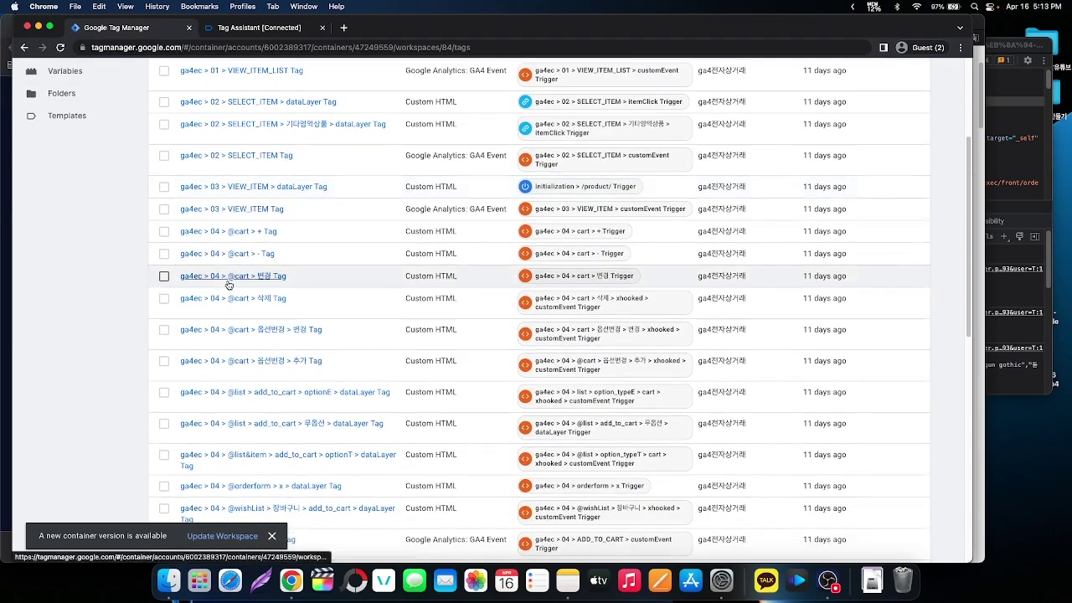
scroll(229, 285, down, 1)
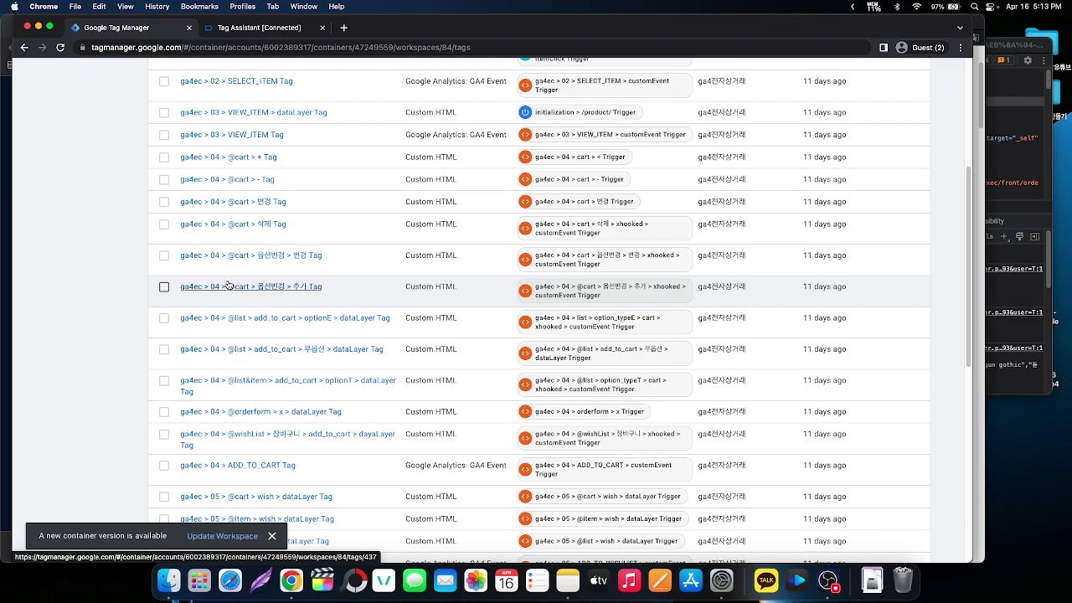
scroll(228, 285, down, 4)
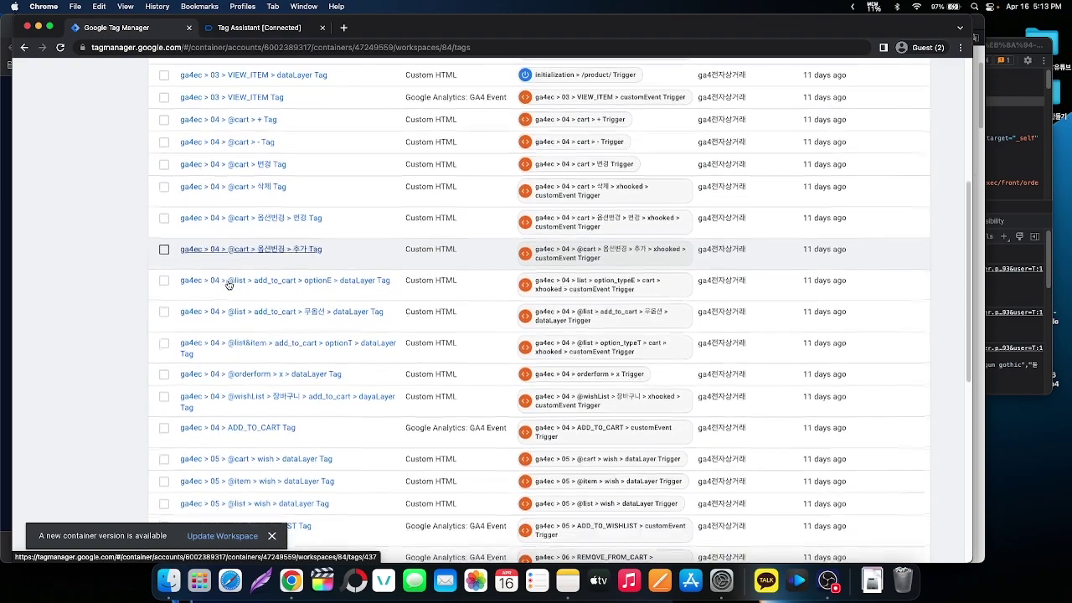
scroll(228, 285, down, 1)
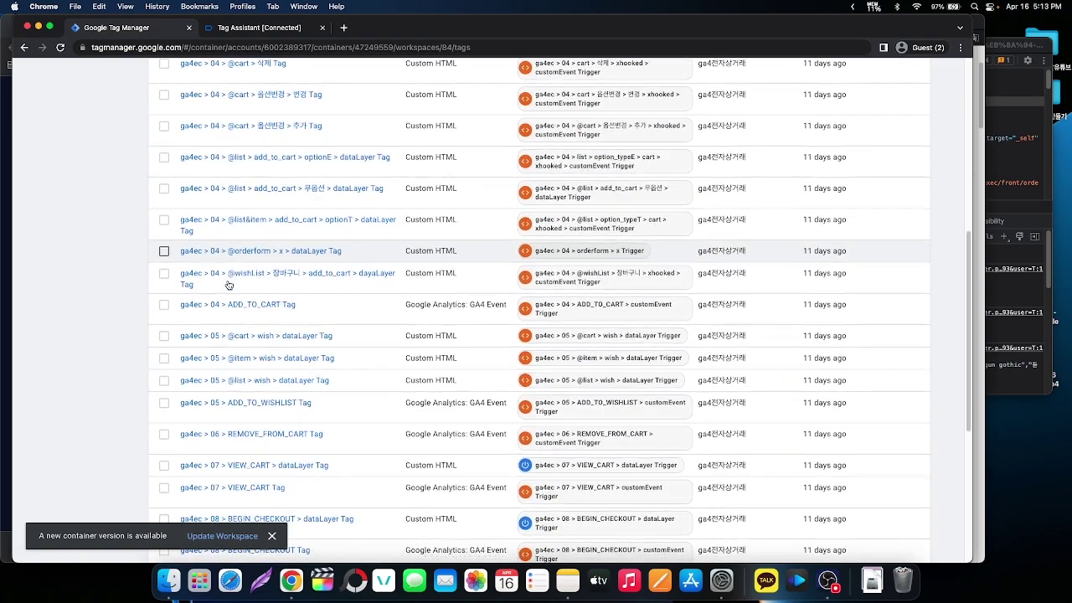
scroll(228, 285, up, 6)
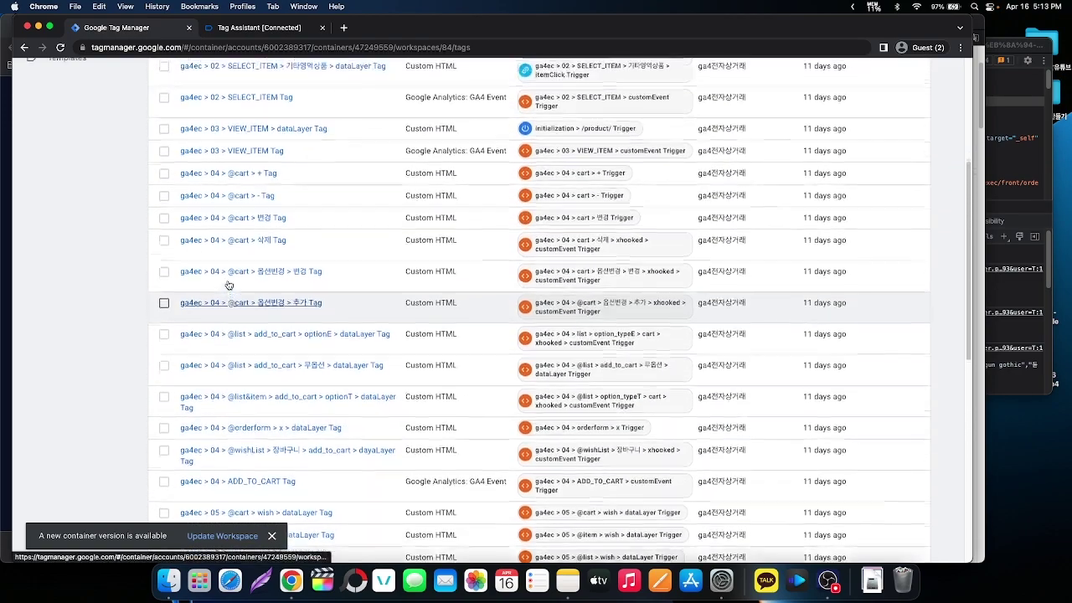
scroll(228, 285, down, 6)
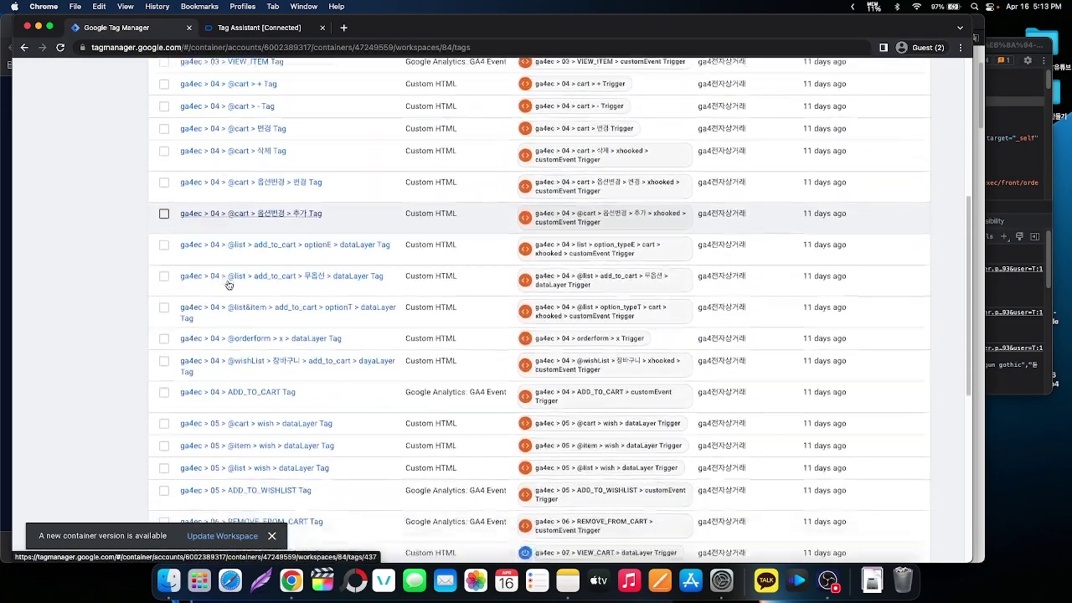
scroll(228, 284, down, 2)
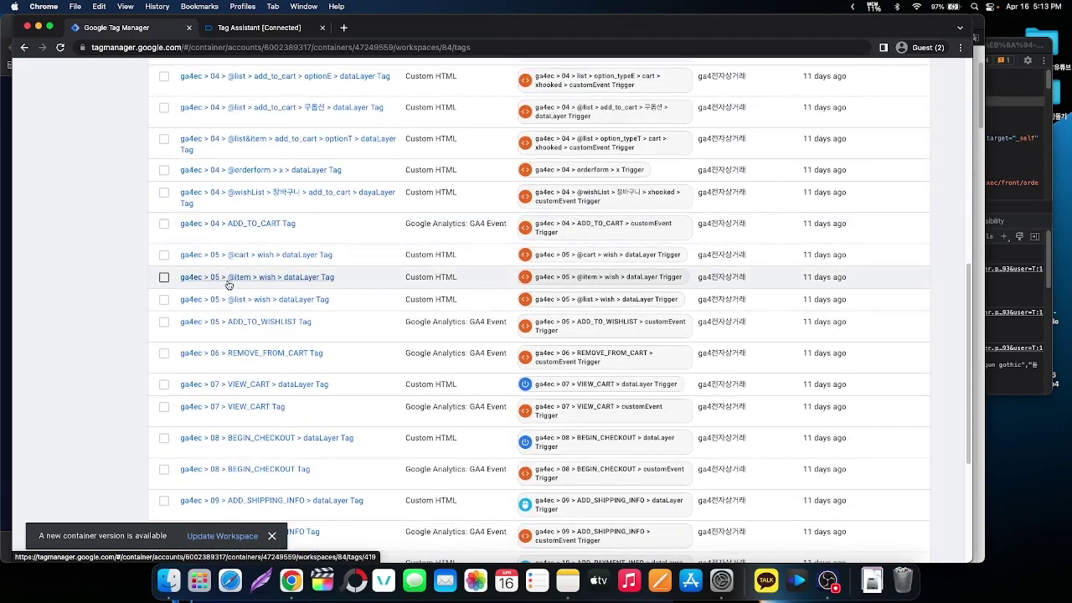
scroll(236, 283, down, 1)
scroll(237, 281, up, 1)
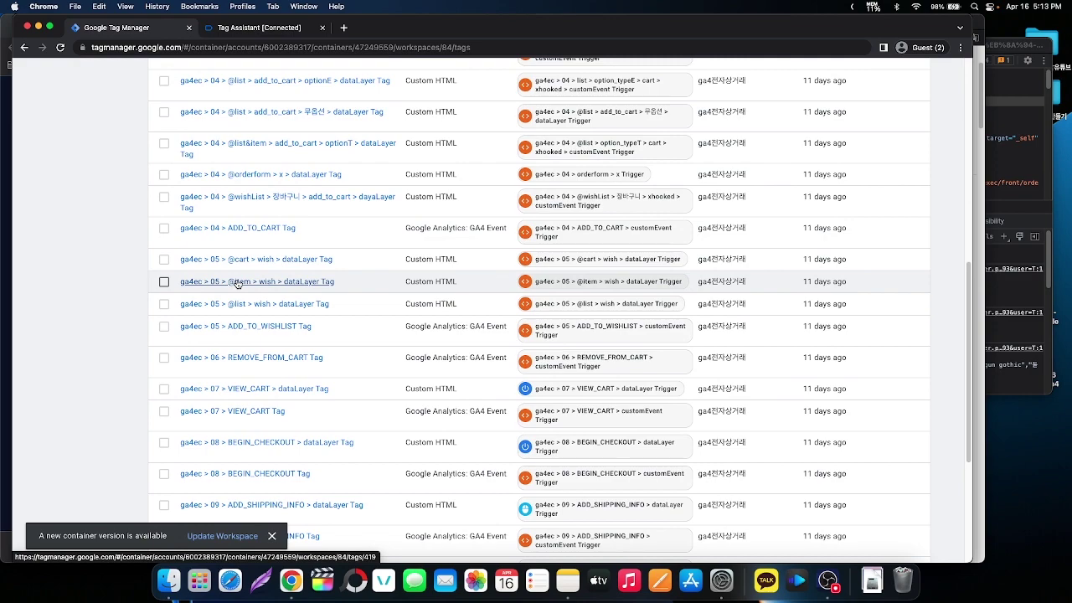
scroll(237, 284, up, 5)
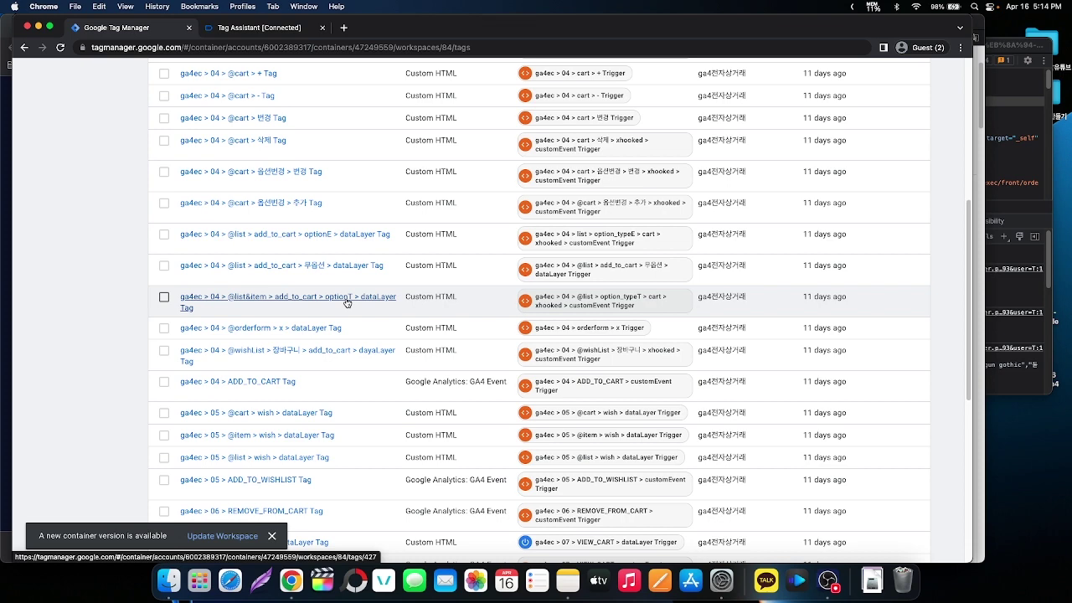
click(320, 300)
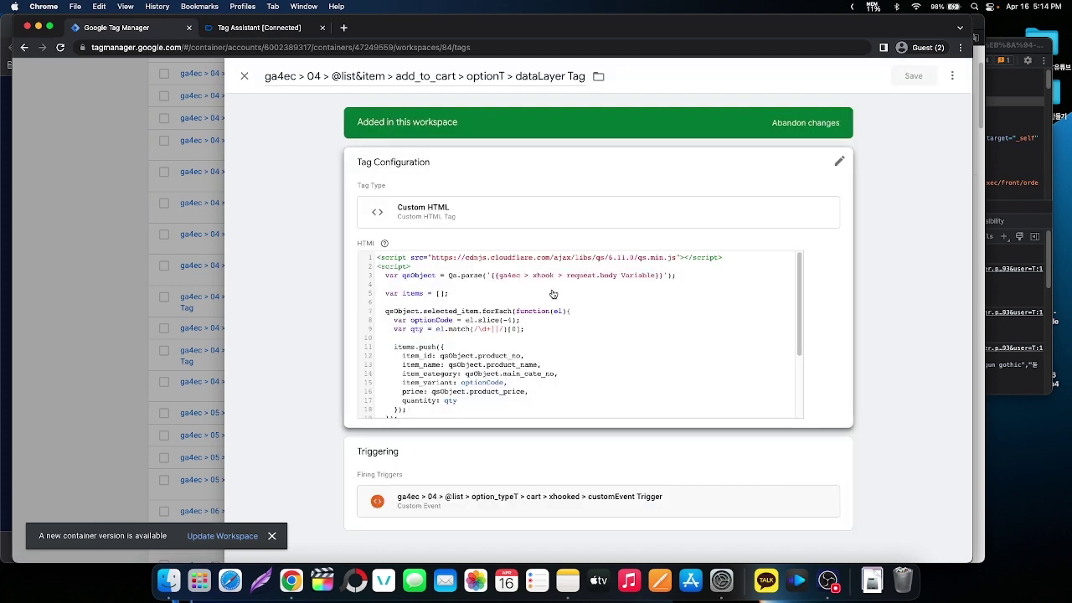
click(792, 424)
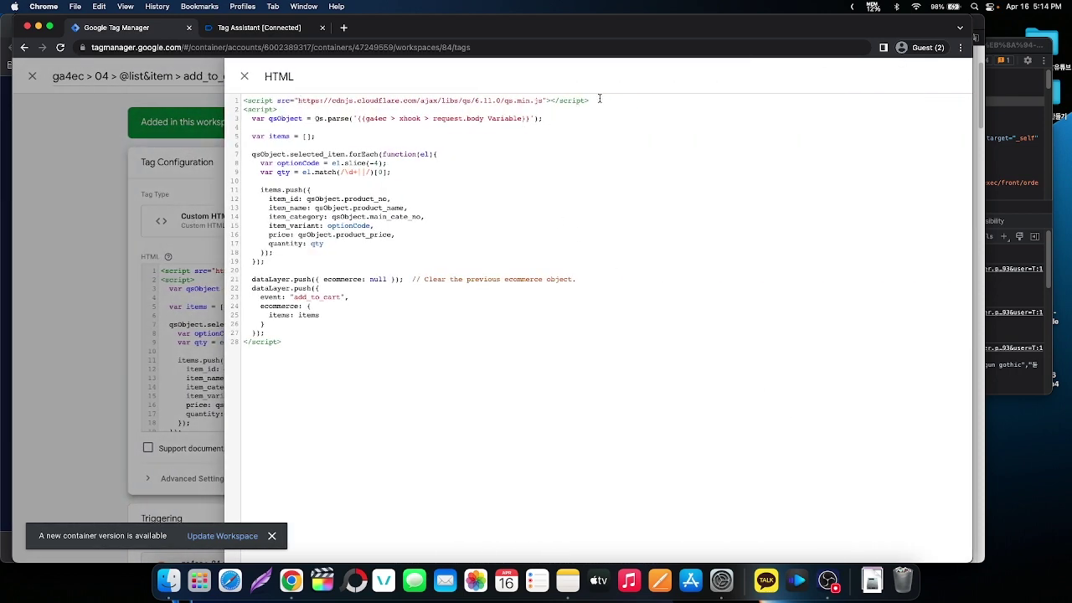
drag(600, 99, 441, 82)
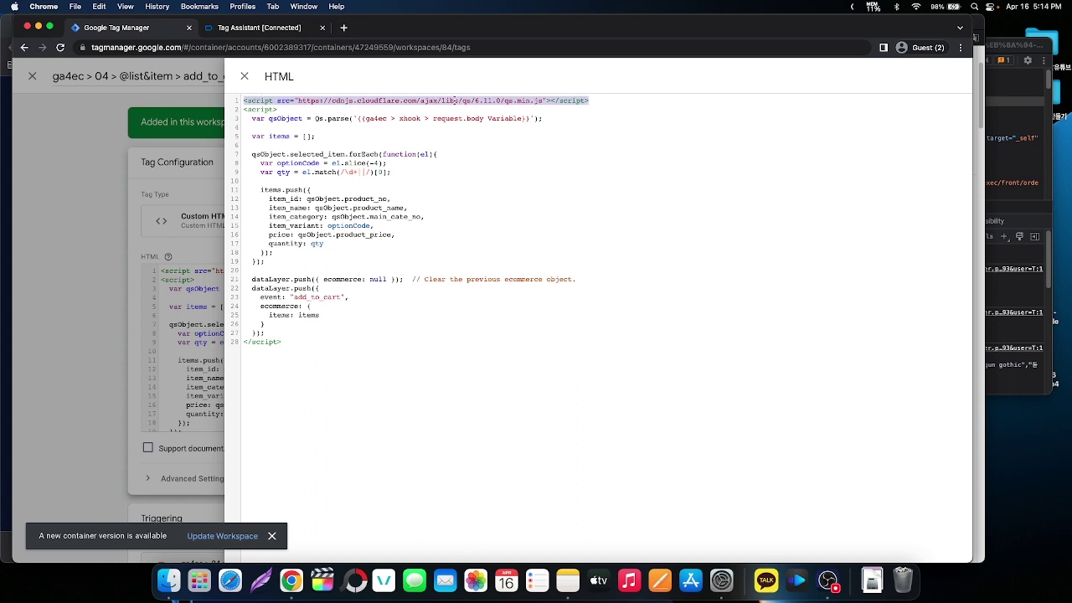
- Examine the full form data of the basket/ request in the shop page's DevTools and compare it with the add_to_cart tag's code
key(super+grave)
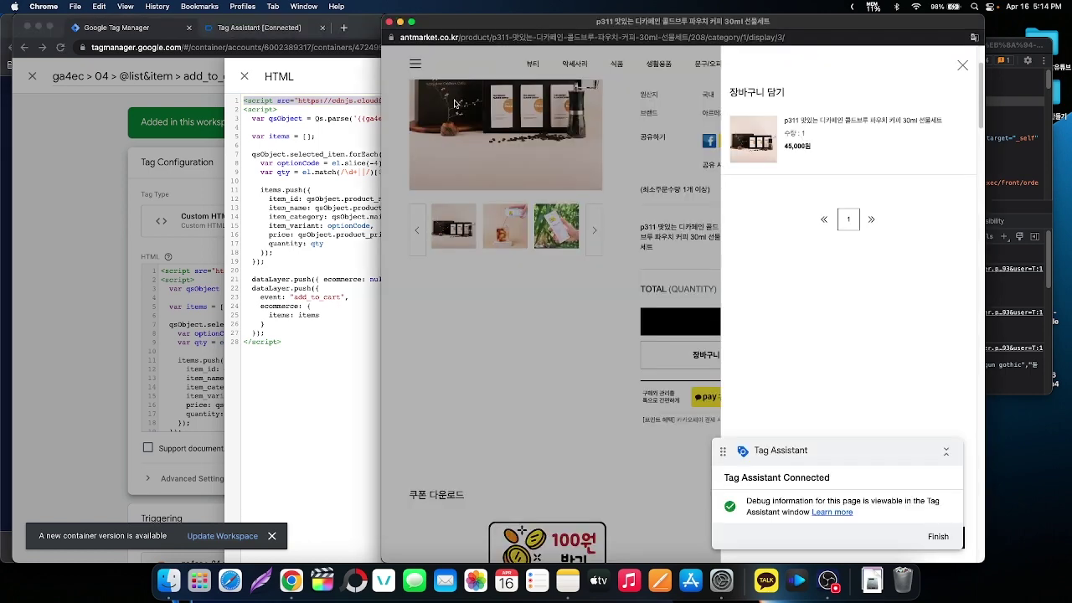
click(1018, 44)
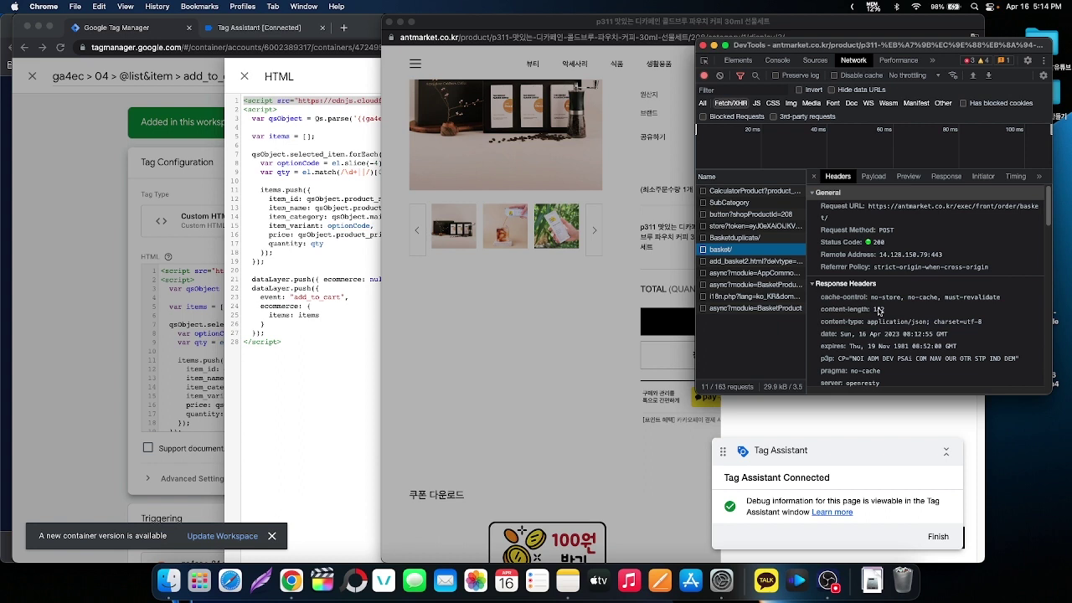
click(872, 176)
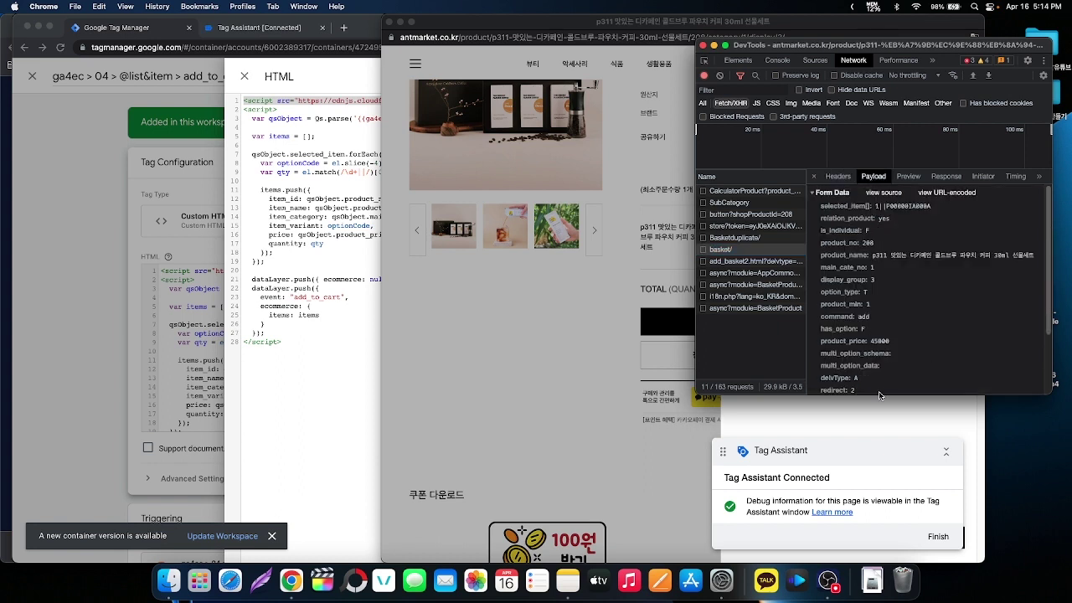
double_click(880, 393)
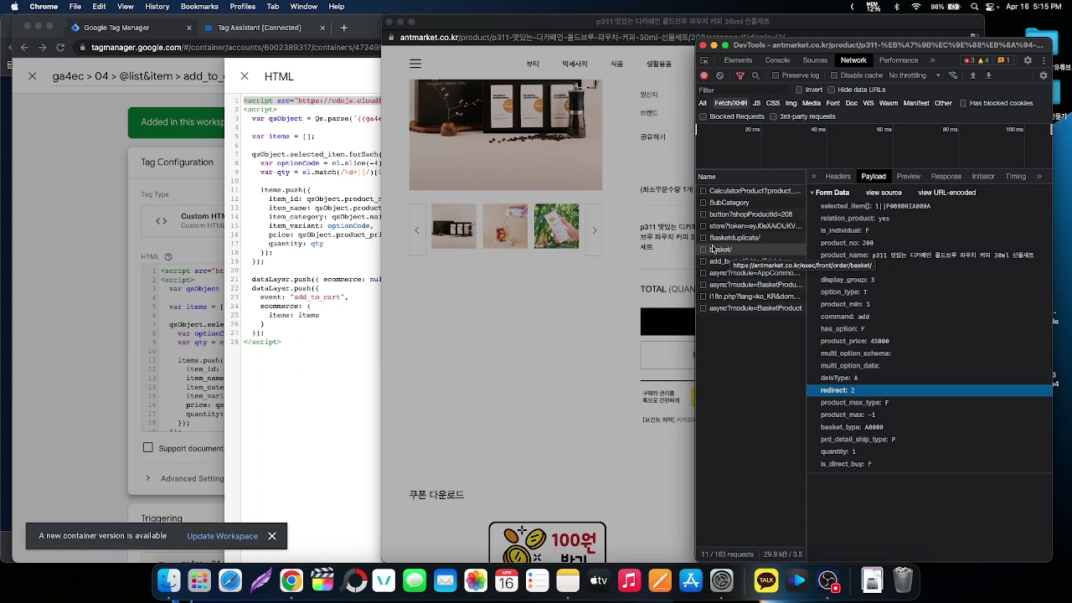
click(303, 138)
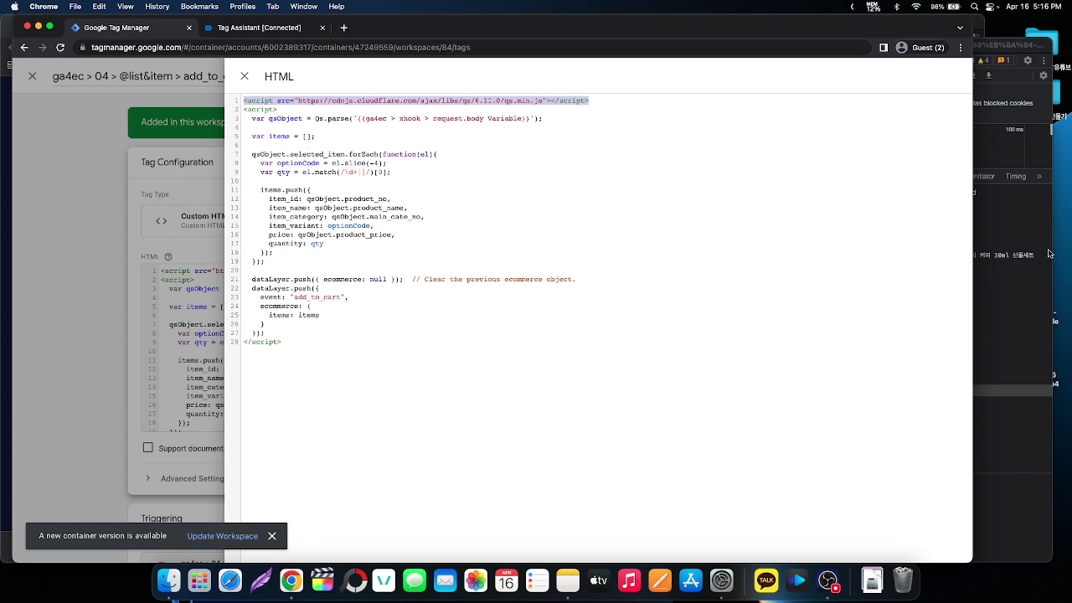
click(1003, 266)
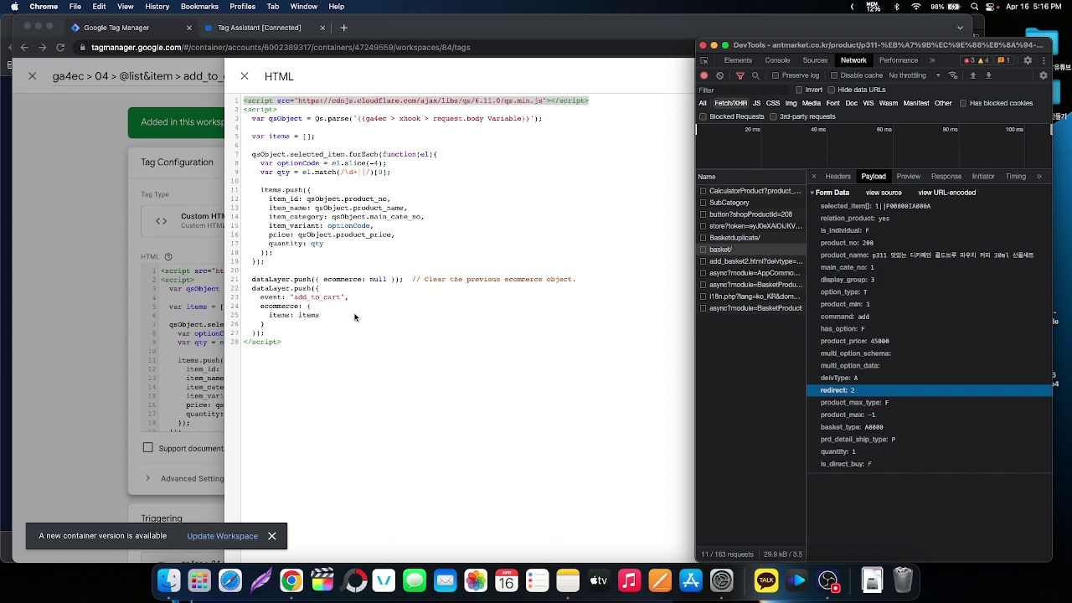
- Return to the shop's product page and go to the shopping cart page from the add-to-cart panel
key(super+grave)
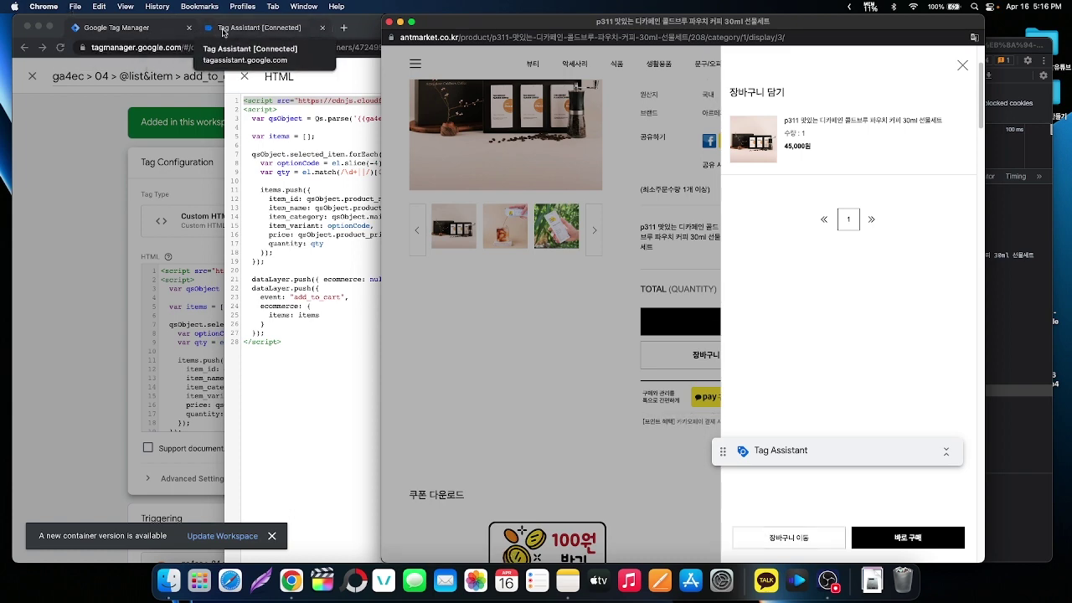
click(251, 28)
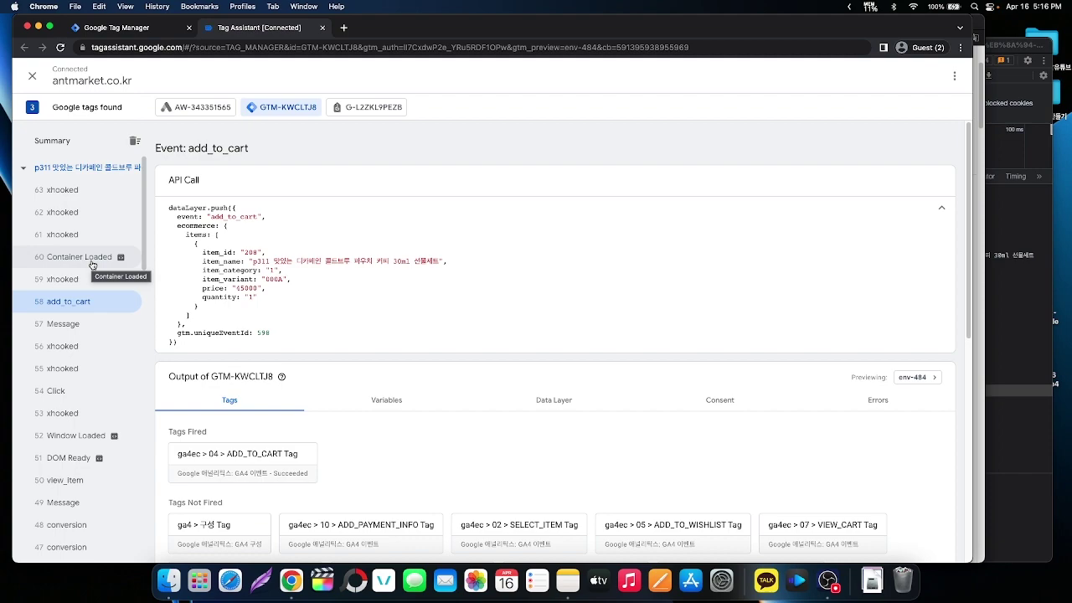
key(ctrl+Up)
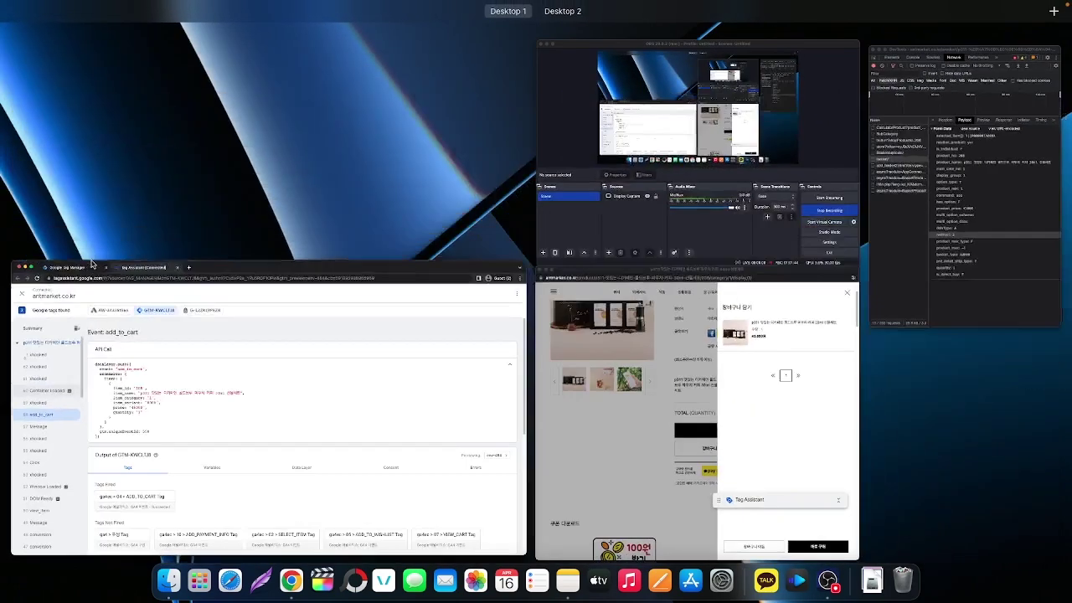
click(624, 480)
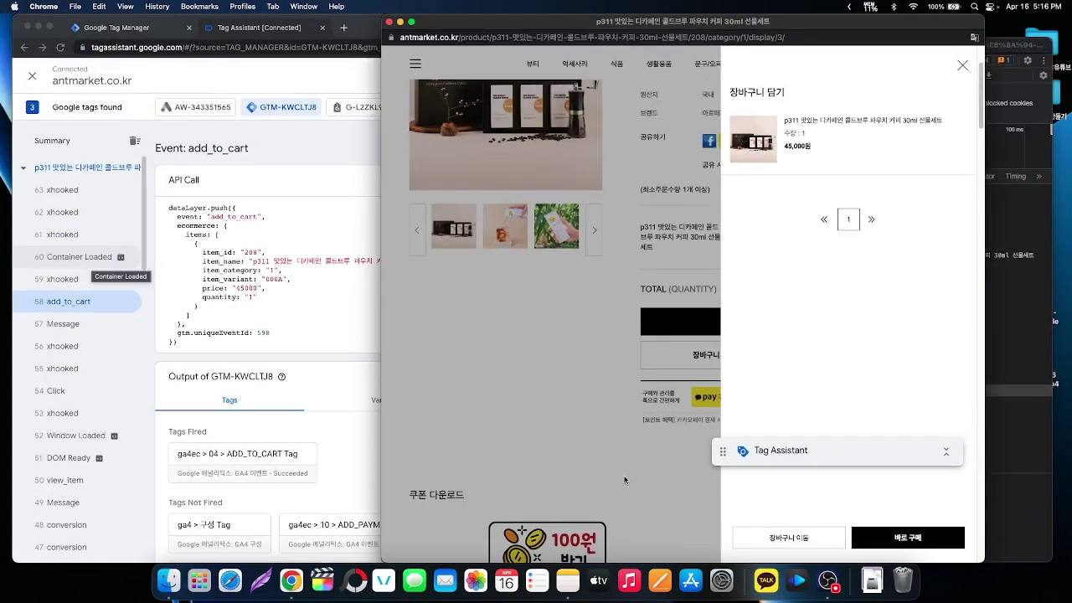
click(766, 539)
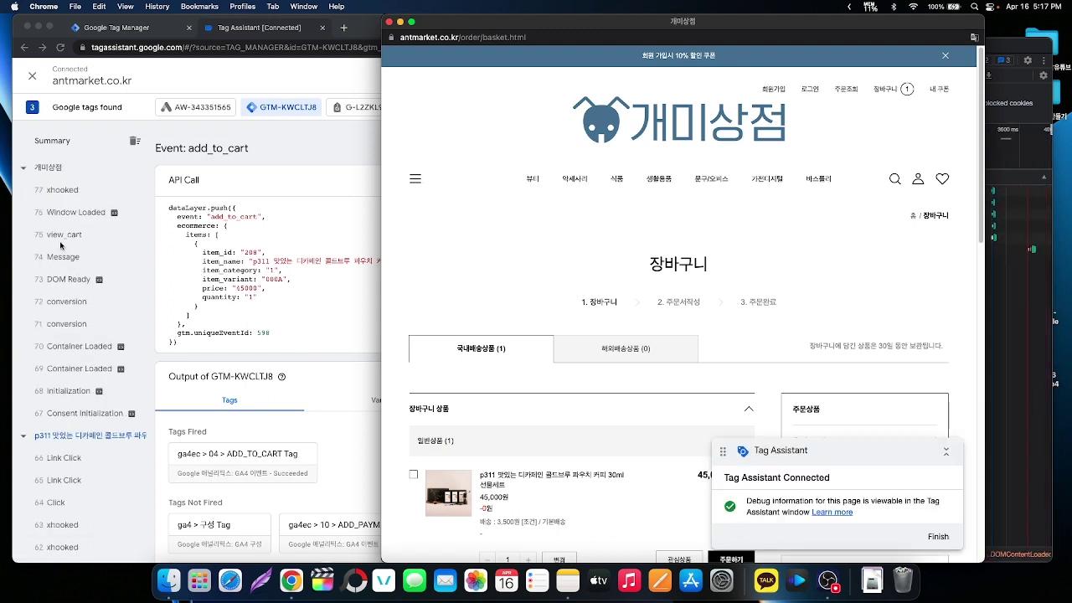
- Examine the API call of the cart page's view_cart event in Tag Assistant, and return to Tag Manager
click(61, 241)
click(60, 241)
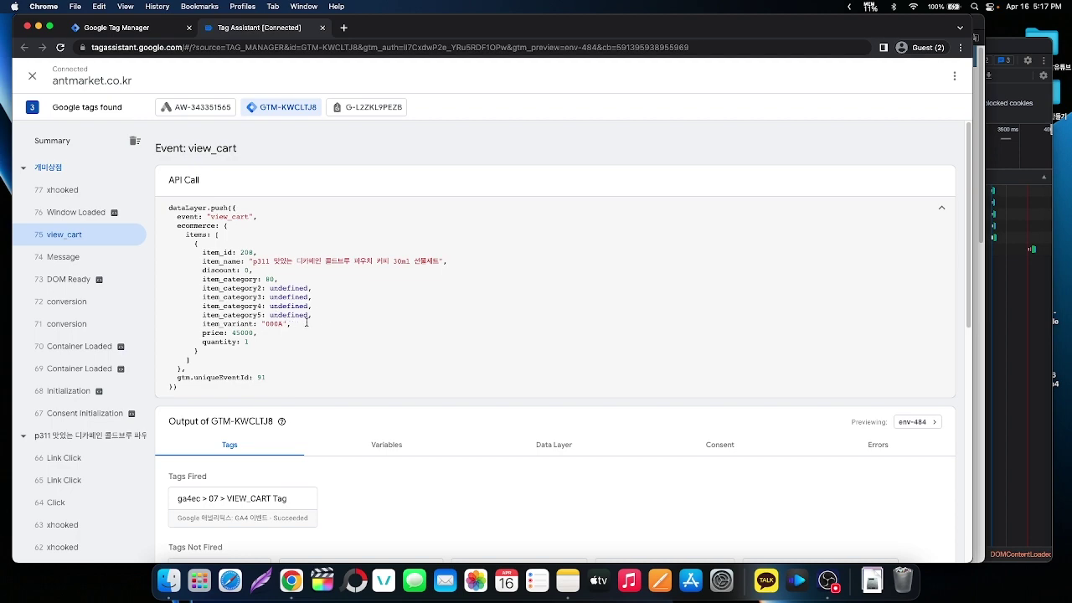
key(ctrl+shift+Tab)
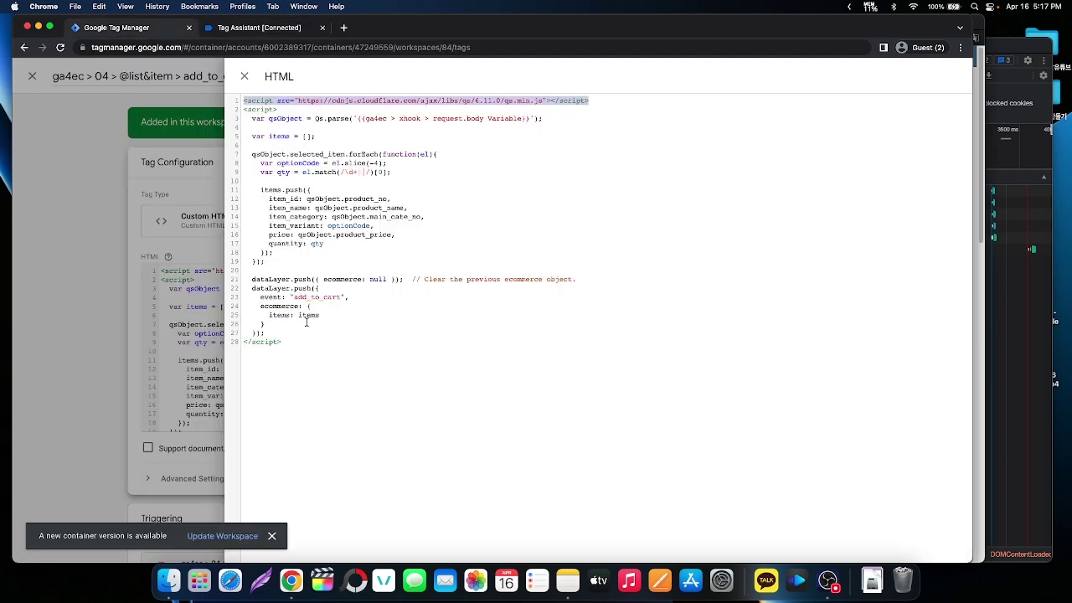
- Close the add_to_cart tag and open the enlarged HTML code of the ga4ec > 07 > VIEW_CART > dataLayer tag
key(Escape)
key(Escape)
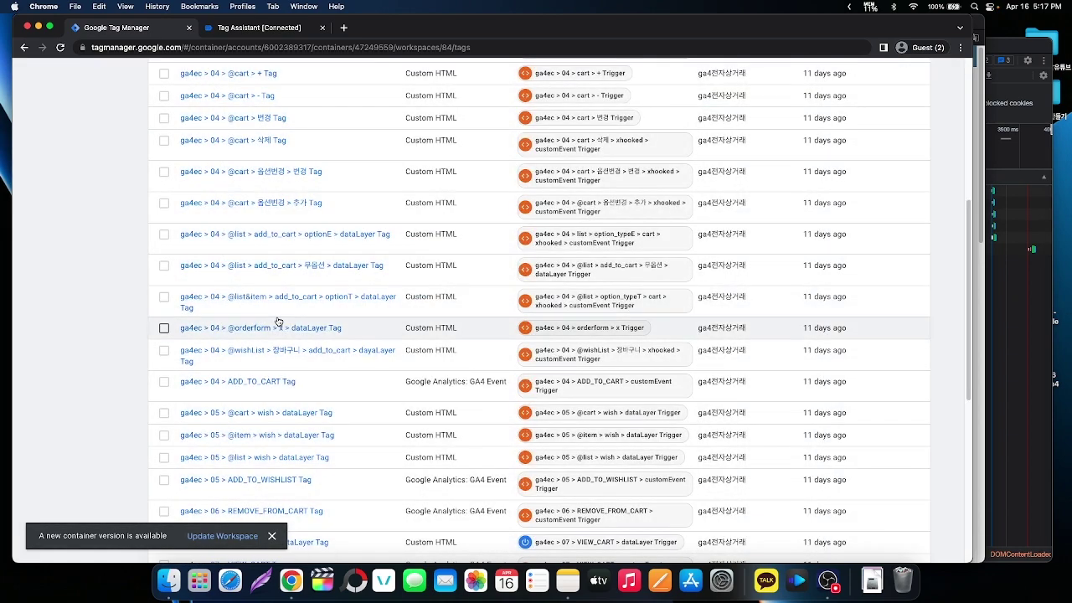
scroll(277, 321, up, 1)
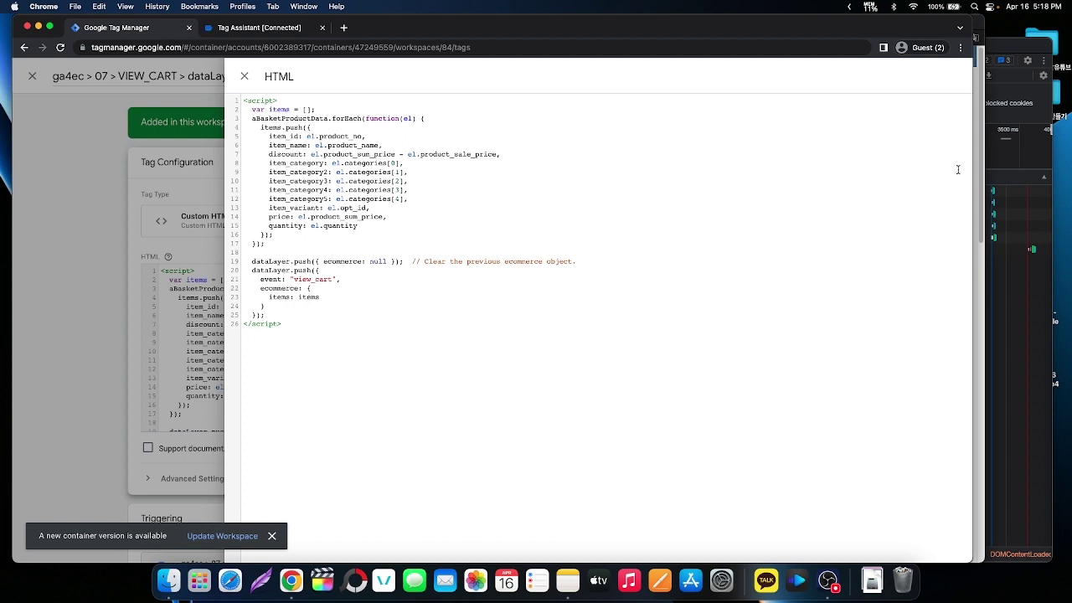
- Bring forward the shop's cart page and its DevTools, and evaluate aBasketProductData in the console
click(1011, 51)
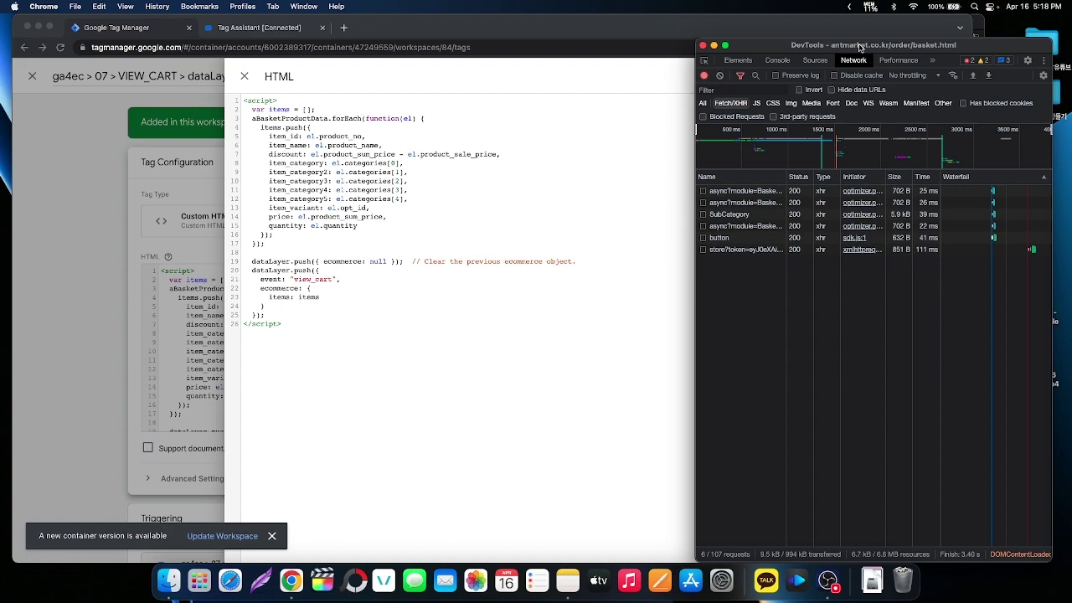
key(ctrl+Up)
click(681, 344)
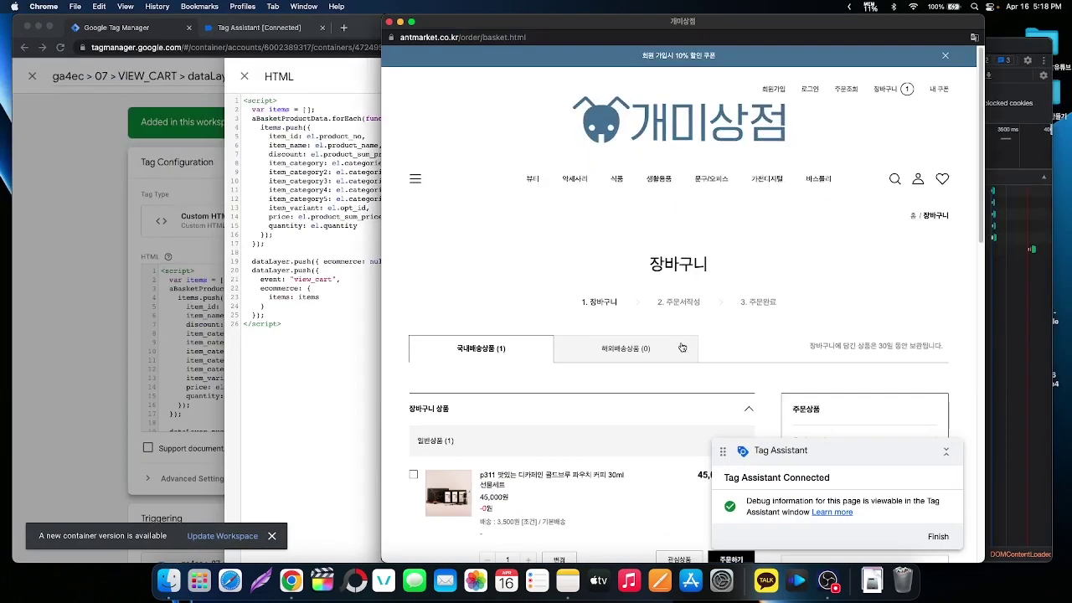
click(1009, 55)
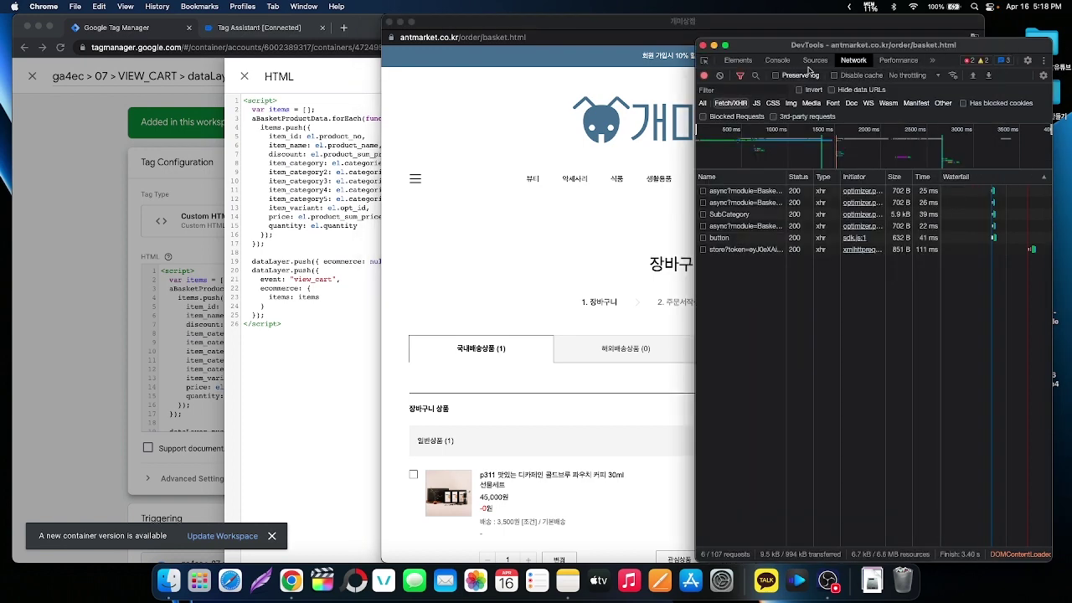
click(777, 60)
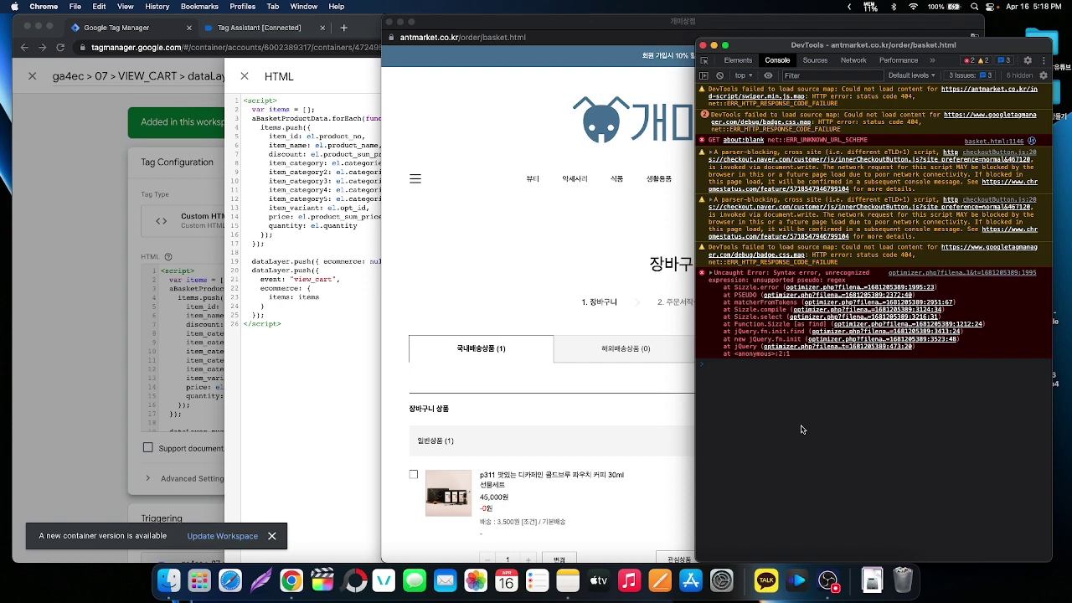
text(ab)
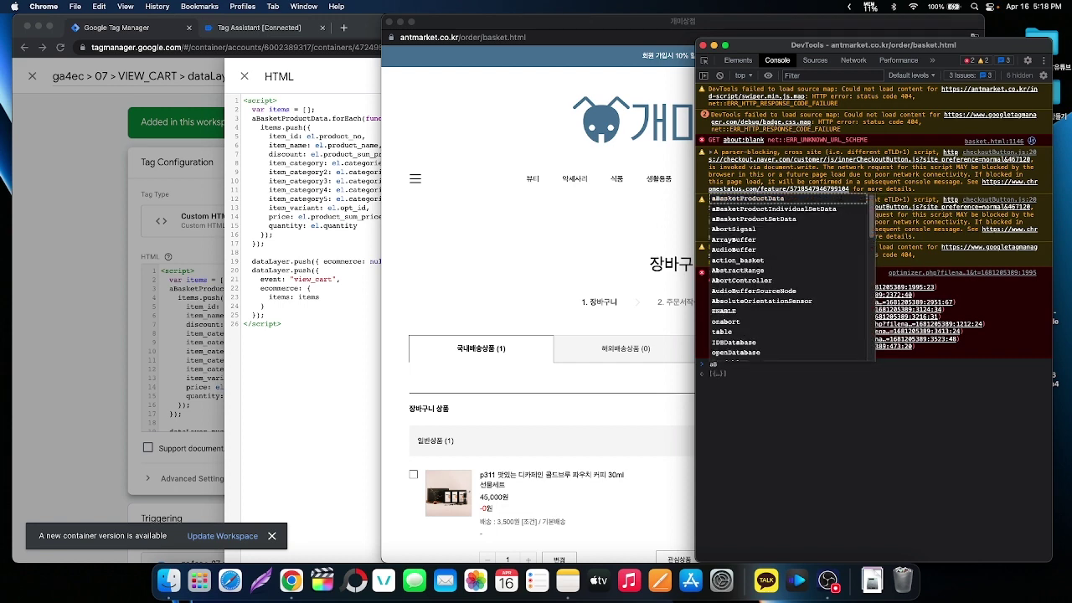
key(Tab)
key(Return)
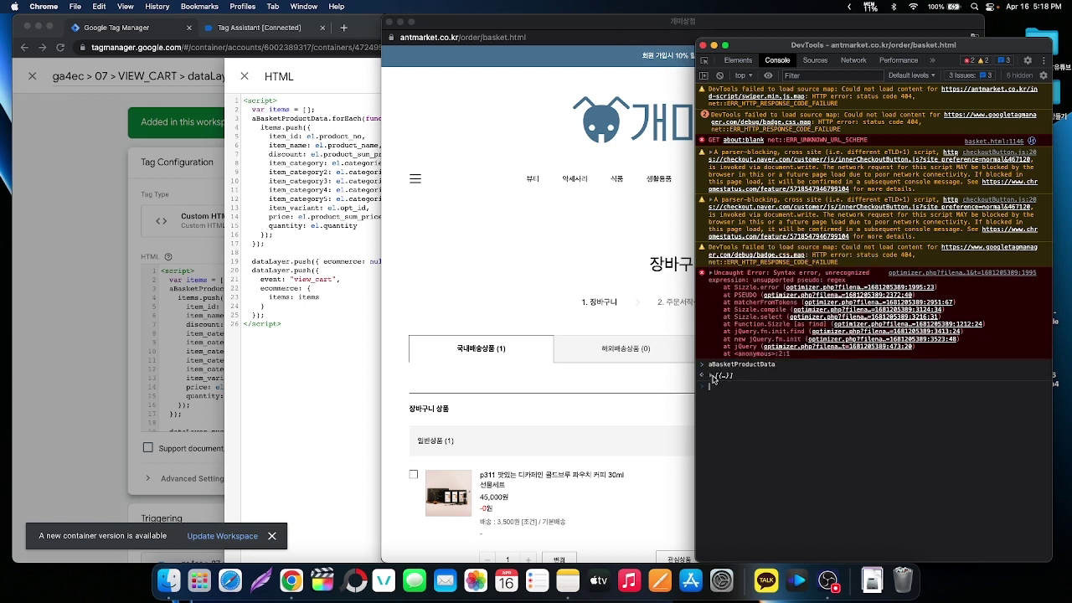
- Expand the first item of the aBasketProductData array and examine its product fields against the view_cart tag's code
click(710, 376)
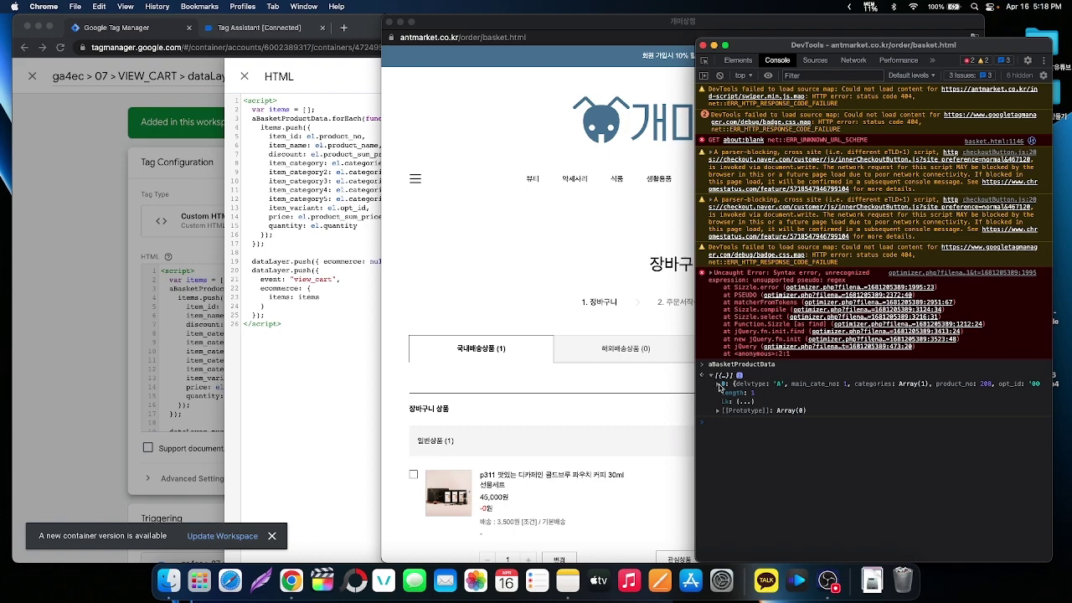
click(717, 387)
scroll(771, 459, down, 1)
scroll(771, 459, down, 8)
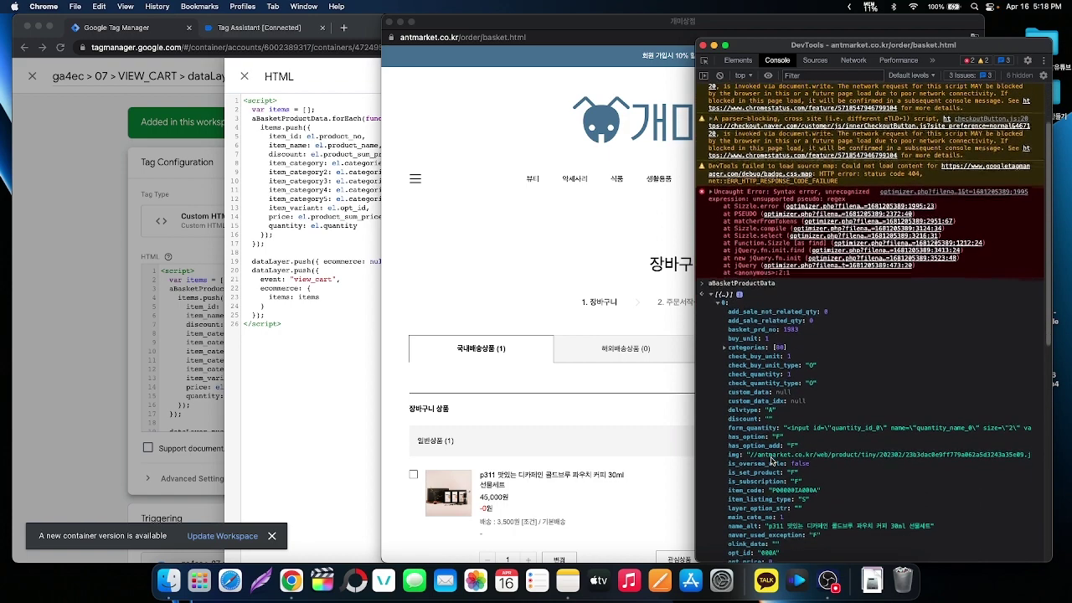
scroll(771, 460, down, 1)
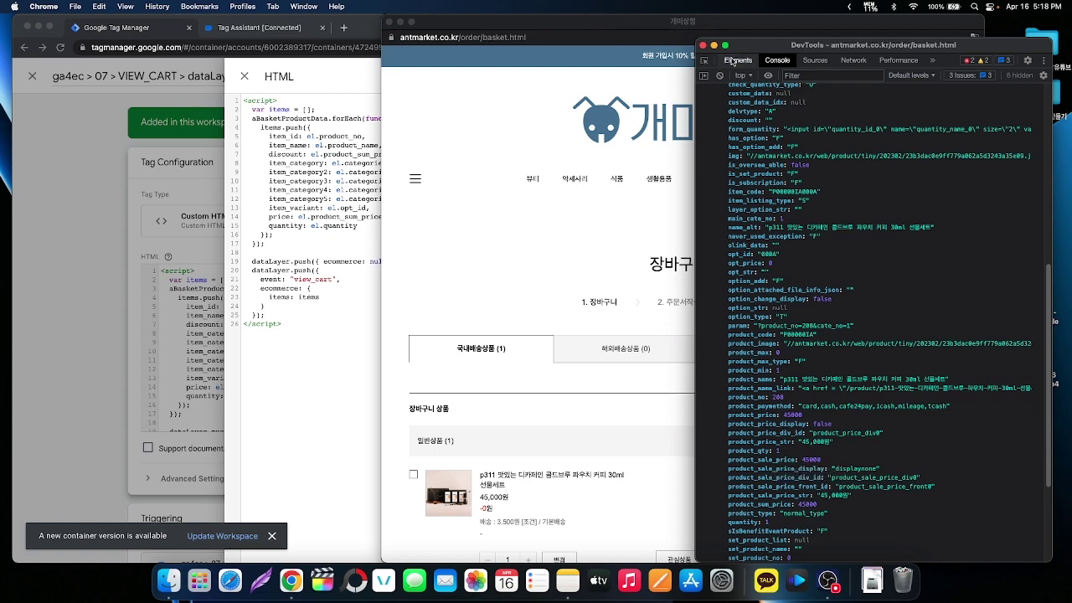
- Search the cart page's HTML source for "aBask" and examine the script that defines aBasketProductData
click(731, 61)
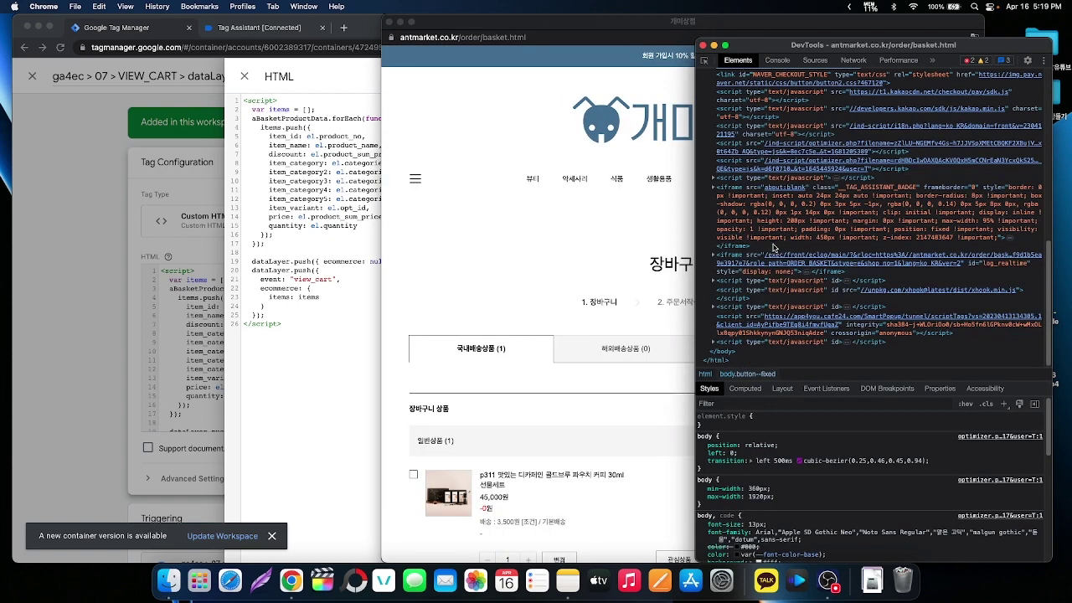
click(714, 344)
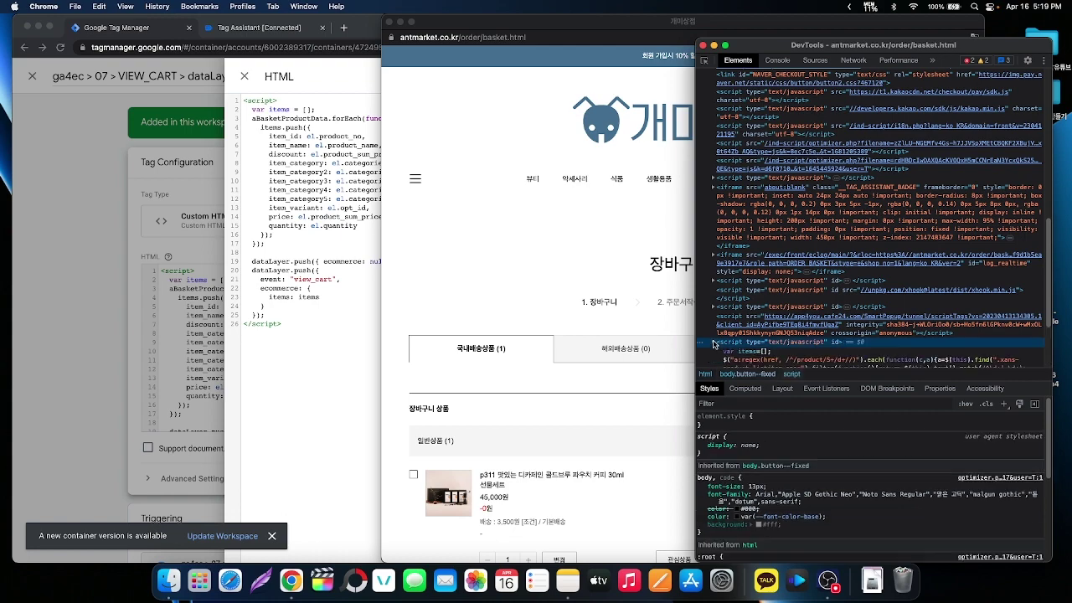
scroll(773, 330, down, 2)
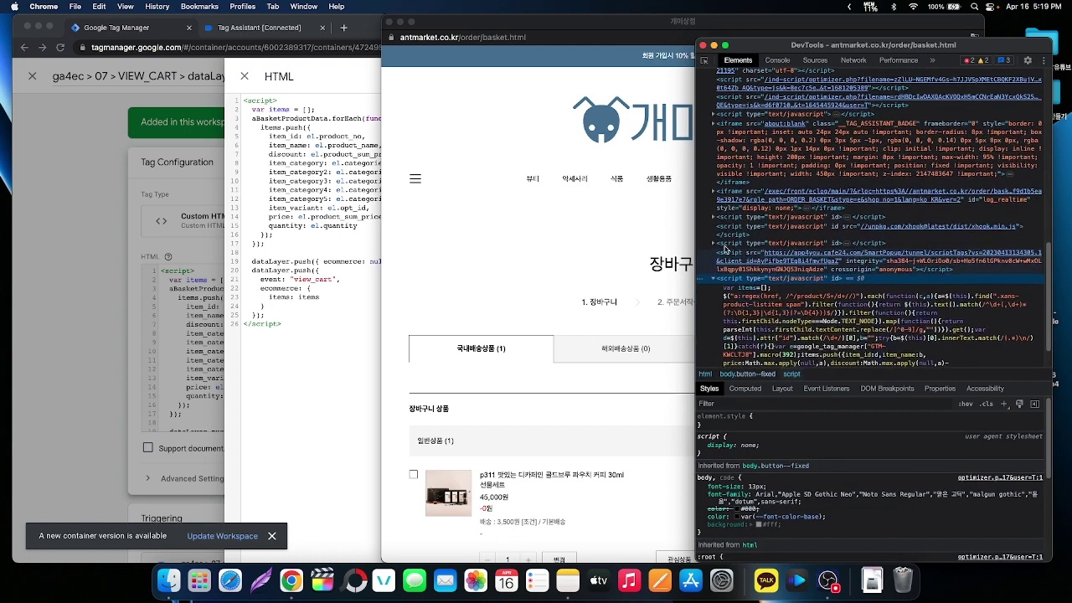
click(713, 244)
key(super+f)
text(aBask)
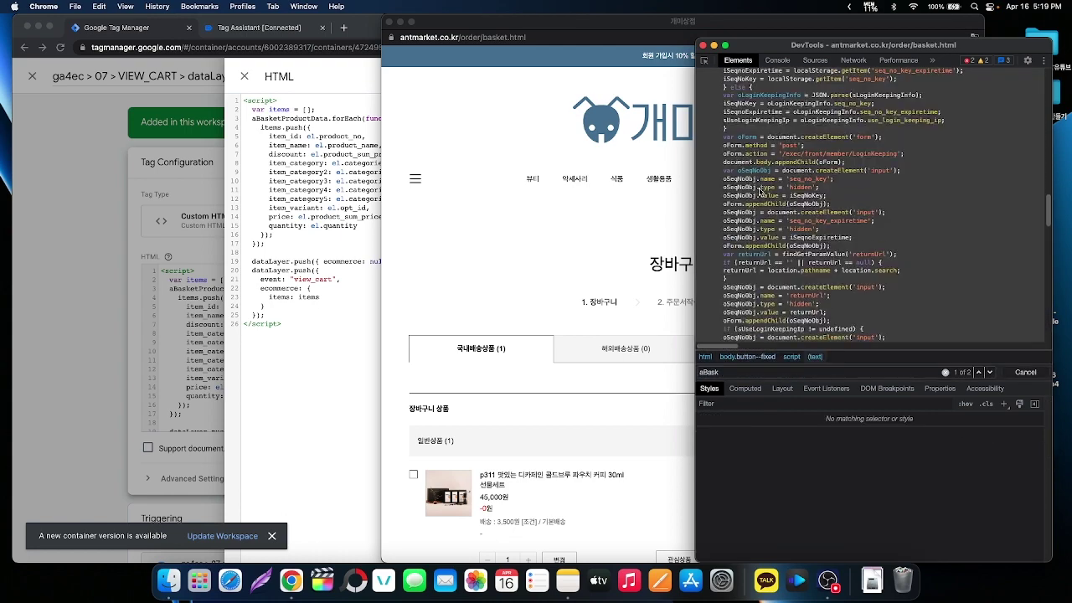
scroll(760, 192, down, 3)
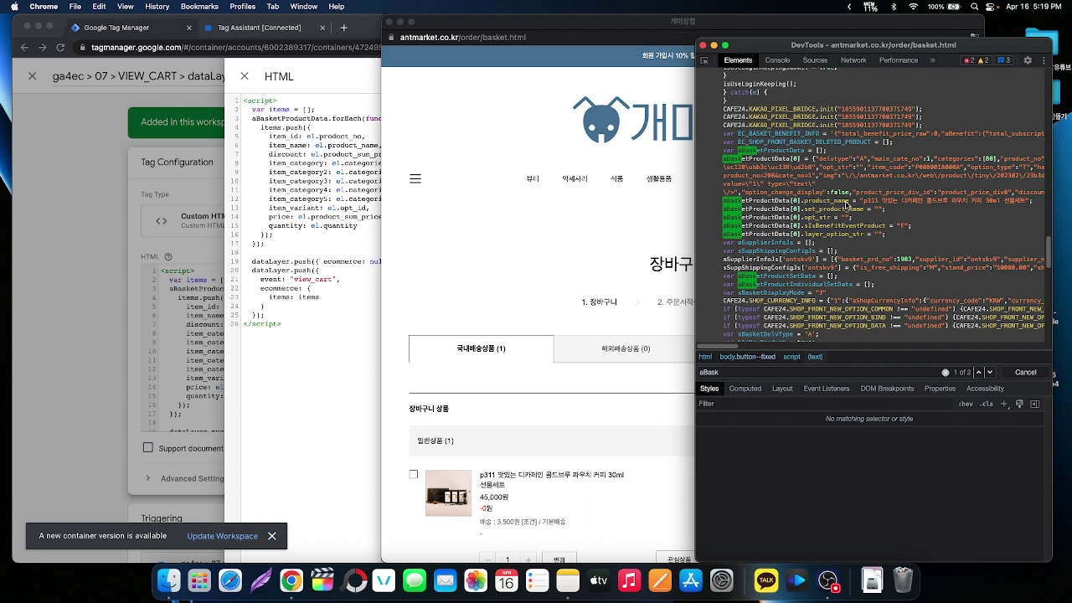
- Return to the VIEW_CART > dataLayer tag's code in Tag Manager and close the tag
click(355, 159)
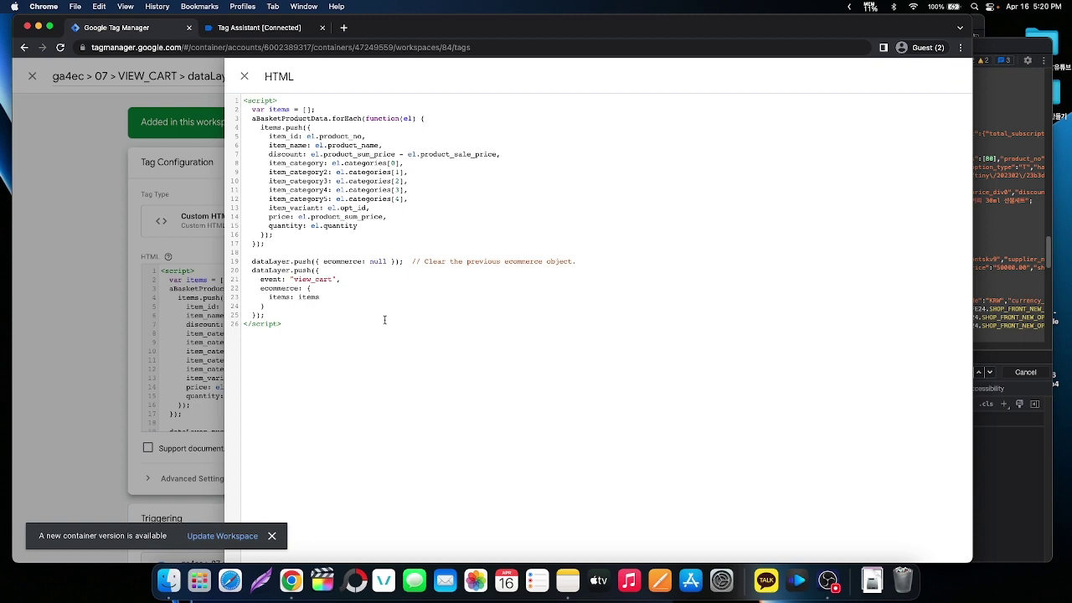
key(Escape)
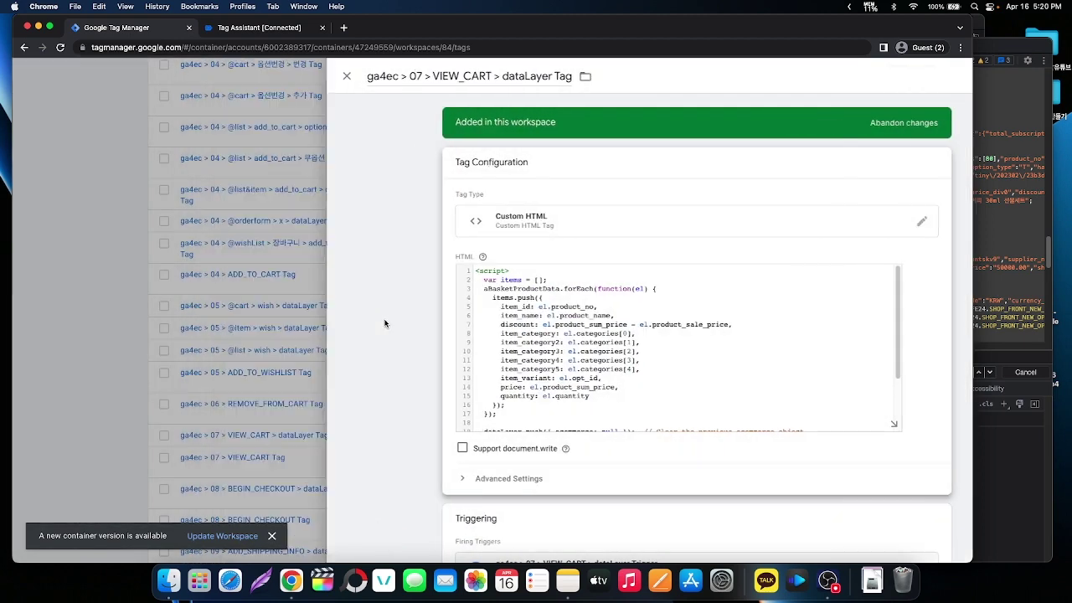
key(Escape)
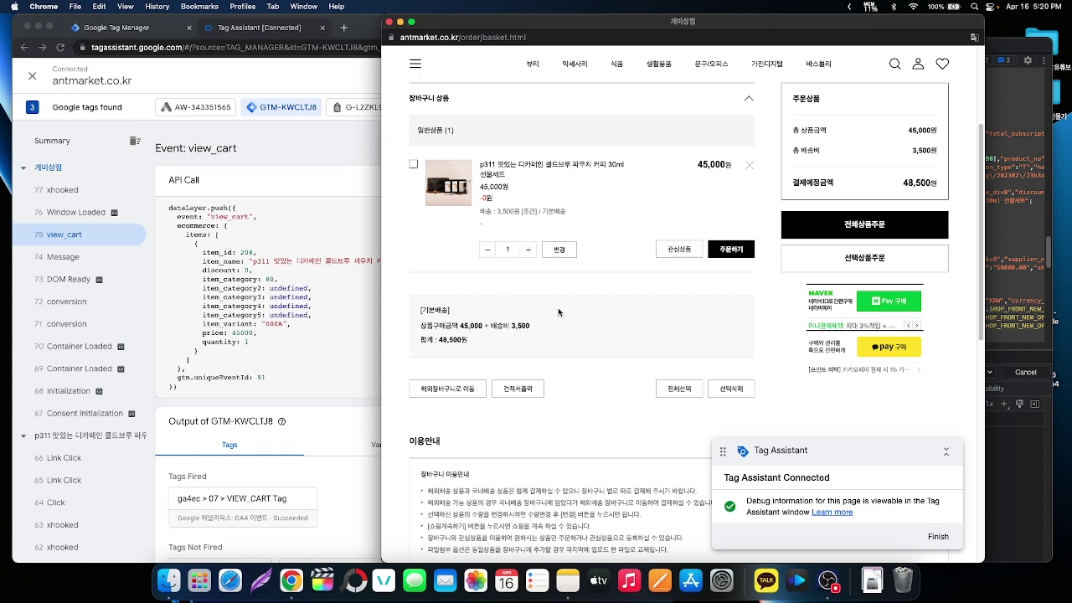
- Set the cart quantity of the p311 coffee gift set to 10 and apply the change
click(559, 250)
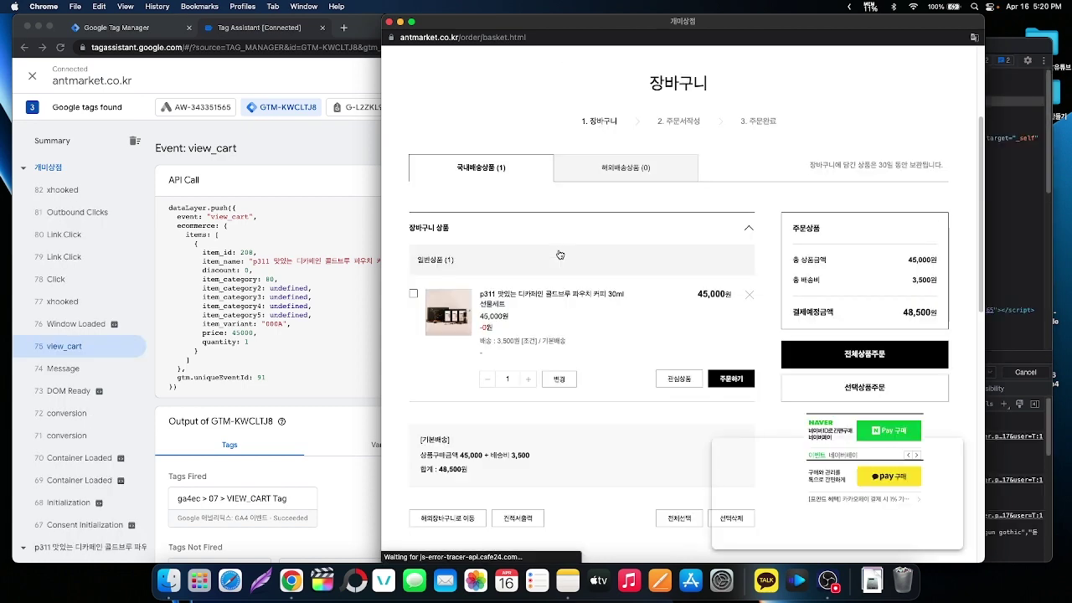
scroll(567, 319, down, 3)
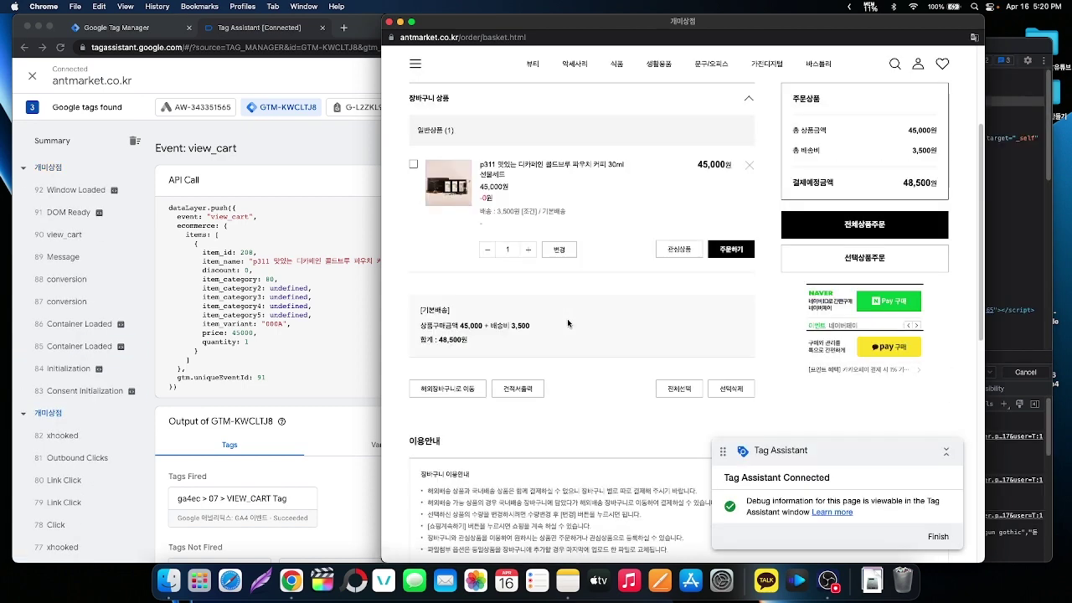
click(510, 250)
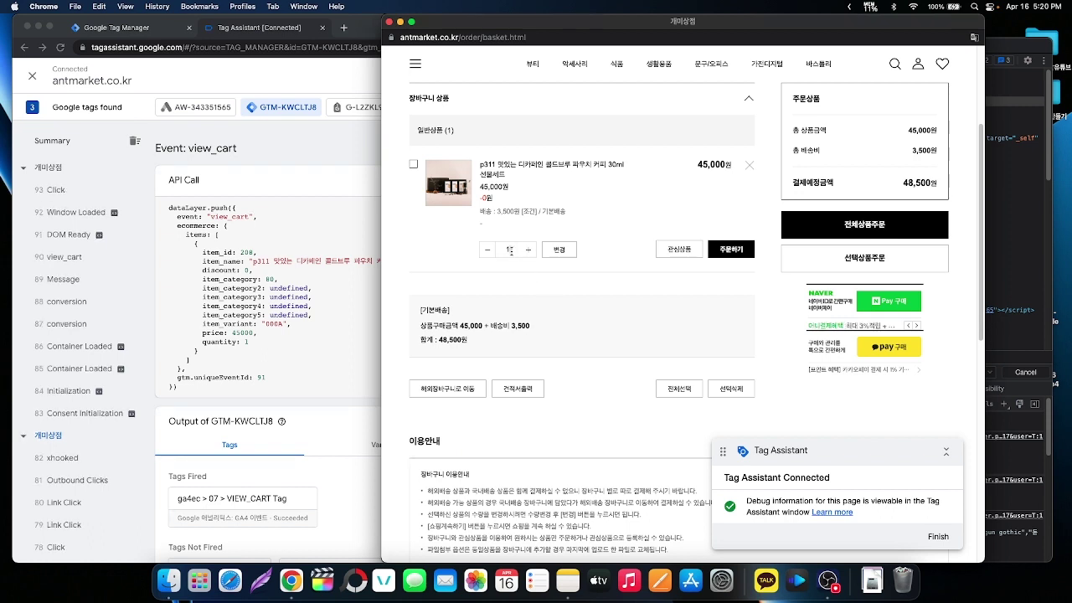
text(0)
click(560, 250)
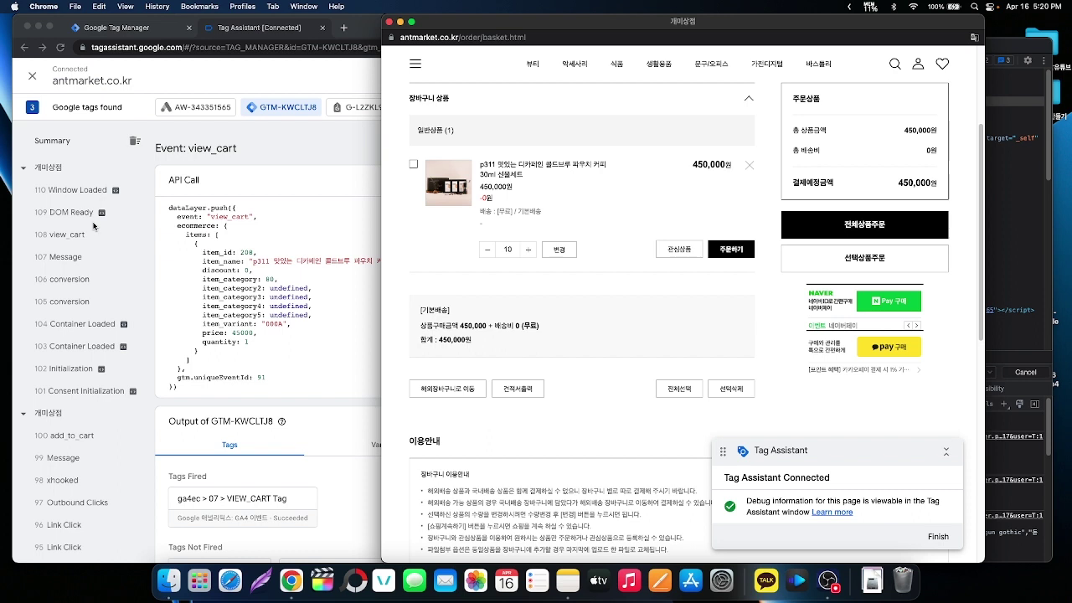
- Examine the API call of the cart page's add_to_cart event in Tag Assistant, and return to the cart page
click(76, 442)
click(75, 436)
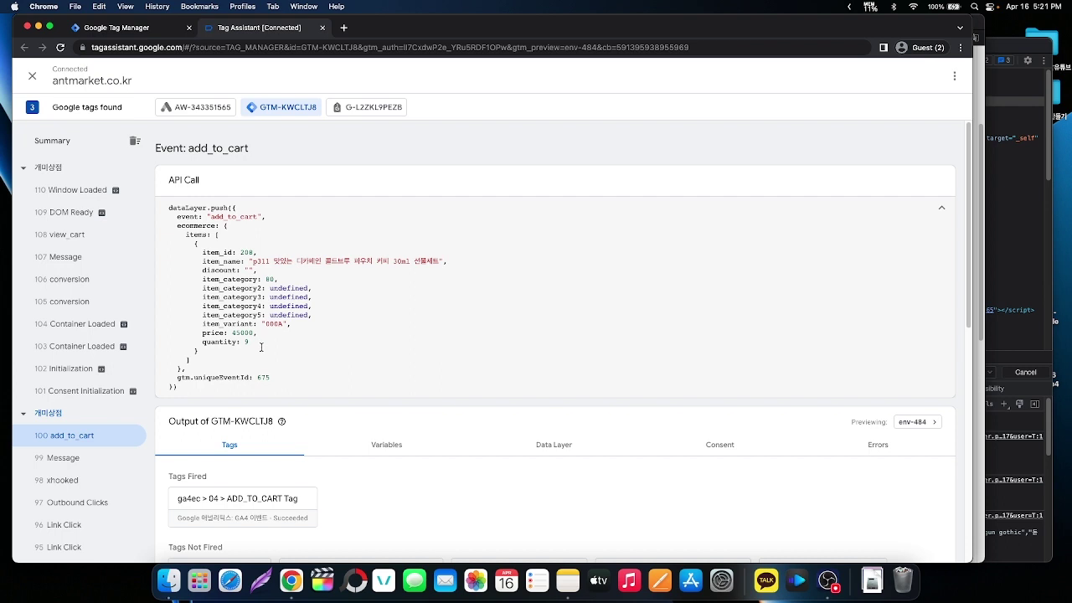
key(super+grave)
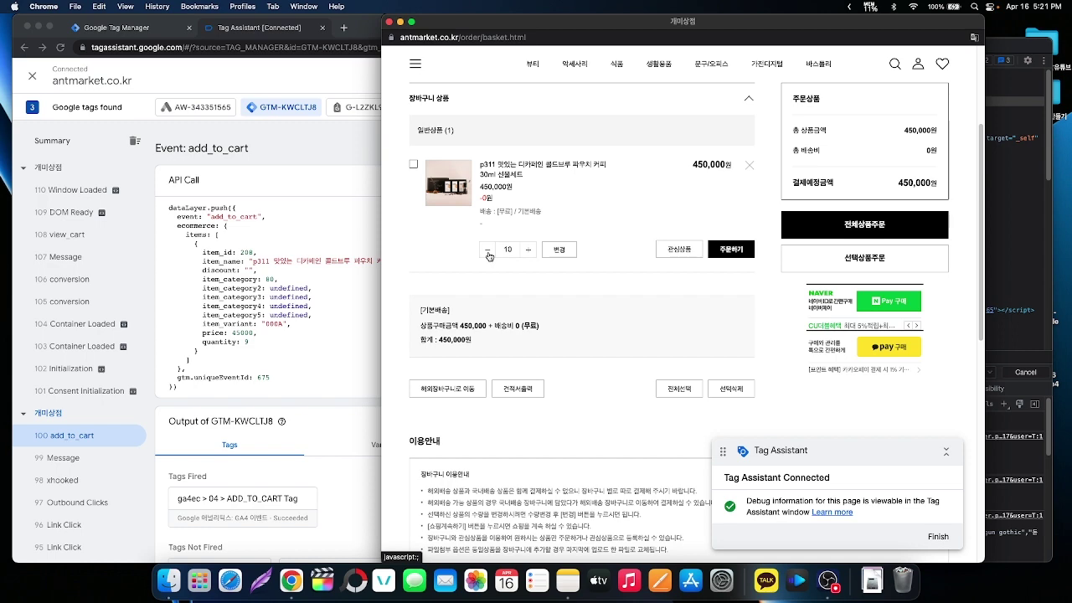
click(101, 30)
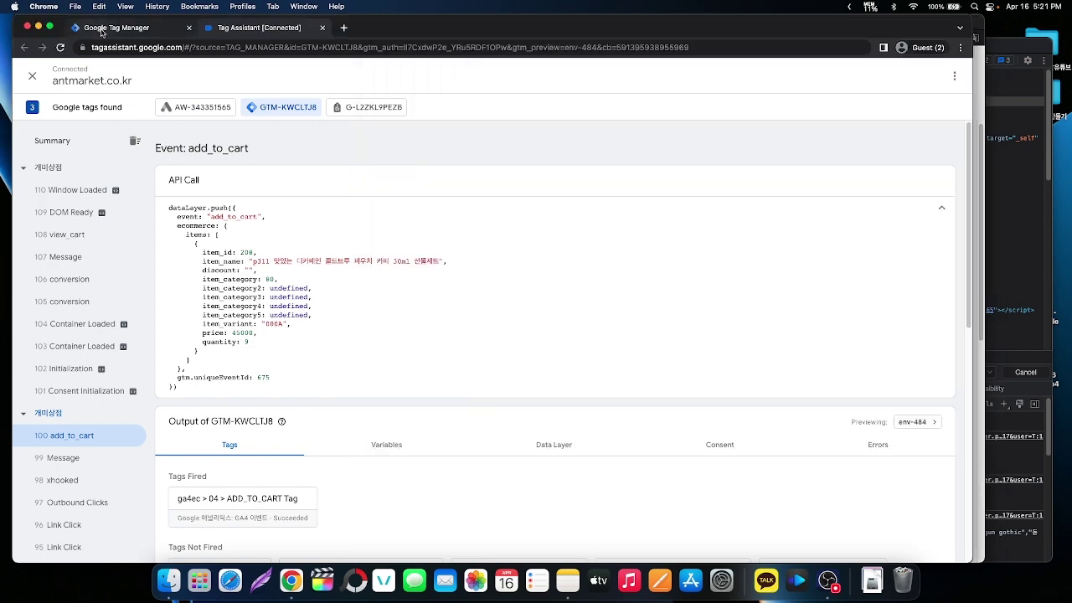
click(100, 31)
scroll(202, 241, up, 2)
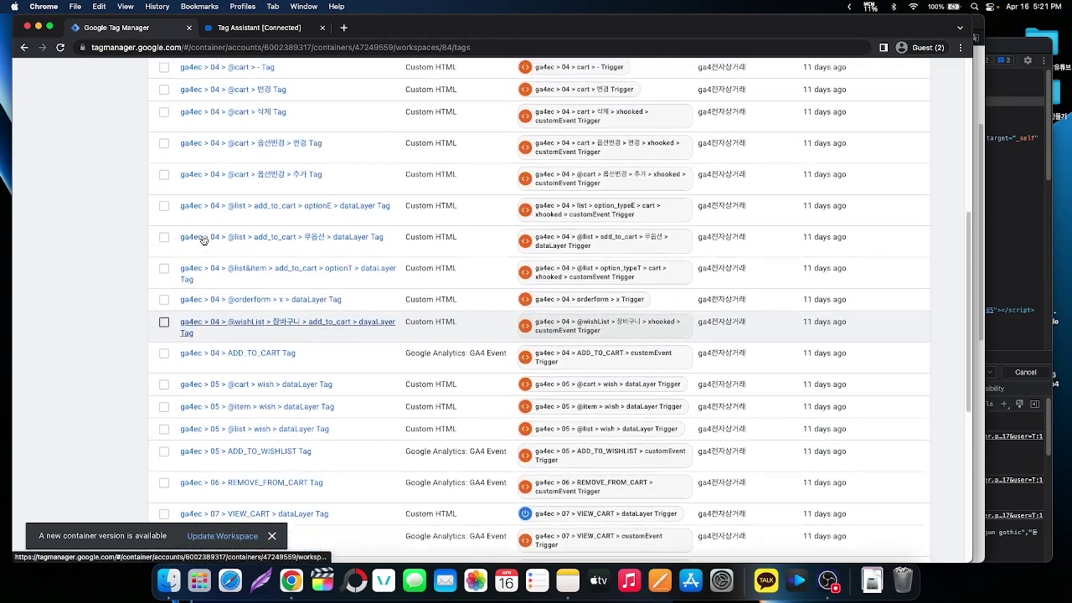
scroll(202, 240, up, 4)
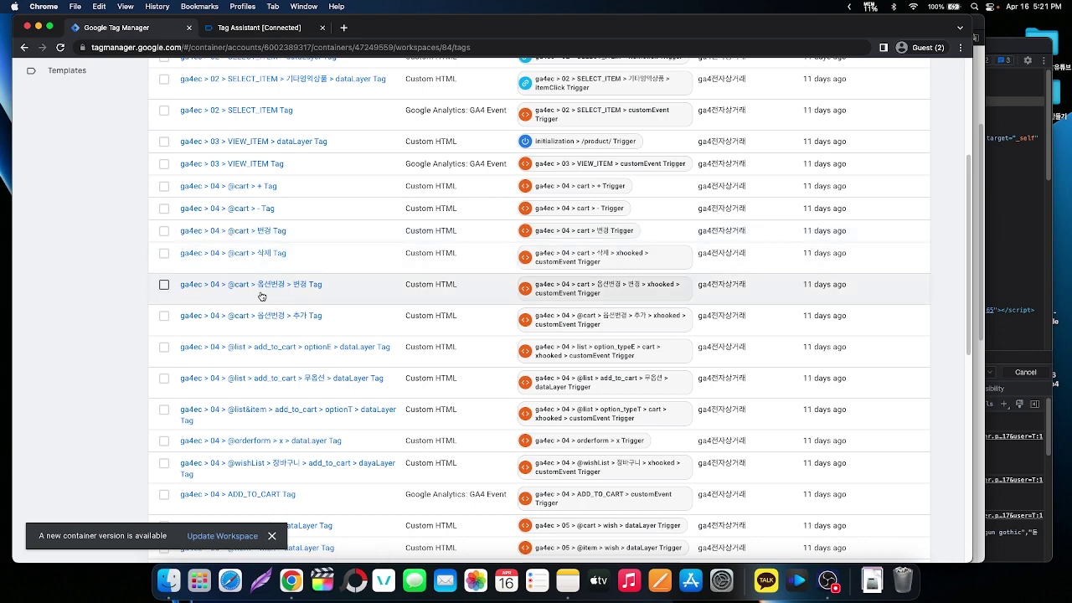
key(super+grave)
scroll(574, 280, up, 2)
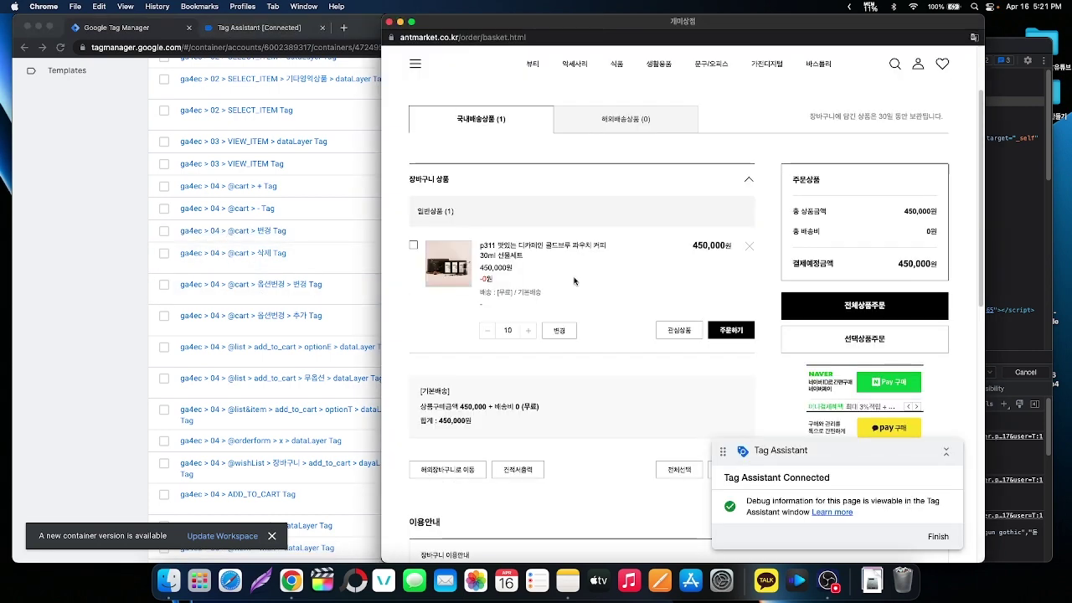
- Add the cart product to the wishlist and examine the API call of the add_to_wishlist event in Tag Assistant
click(681, 332)
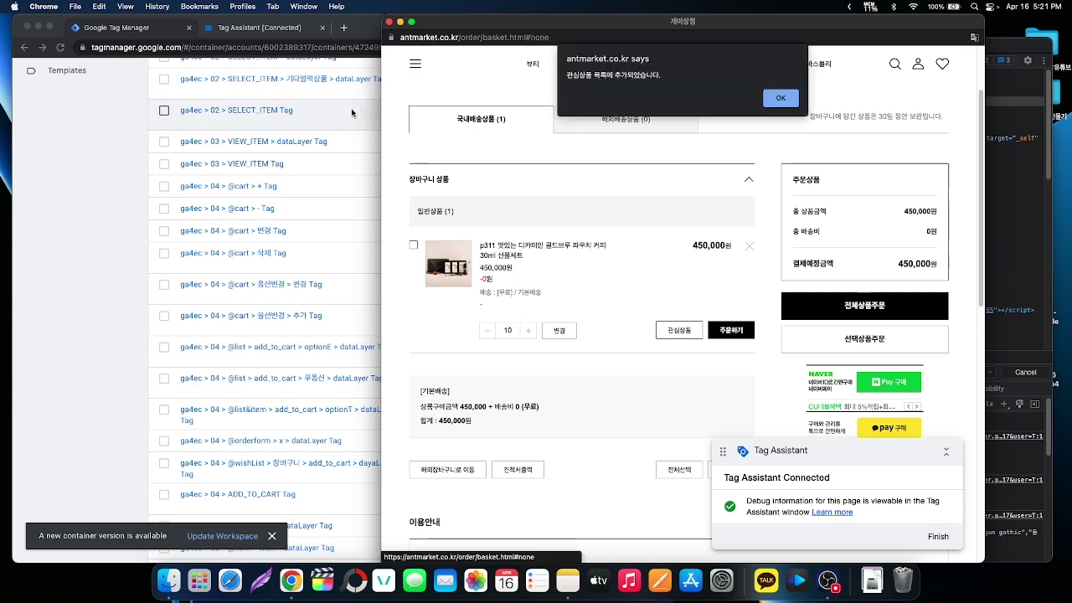
click(259, 29)
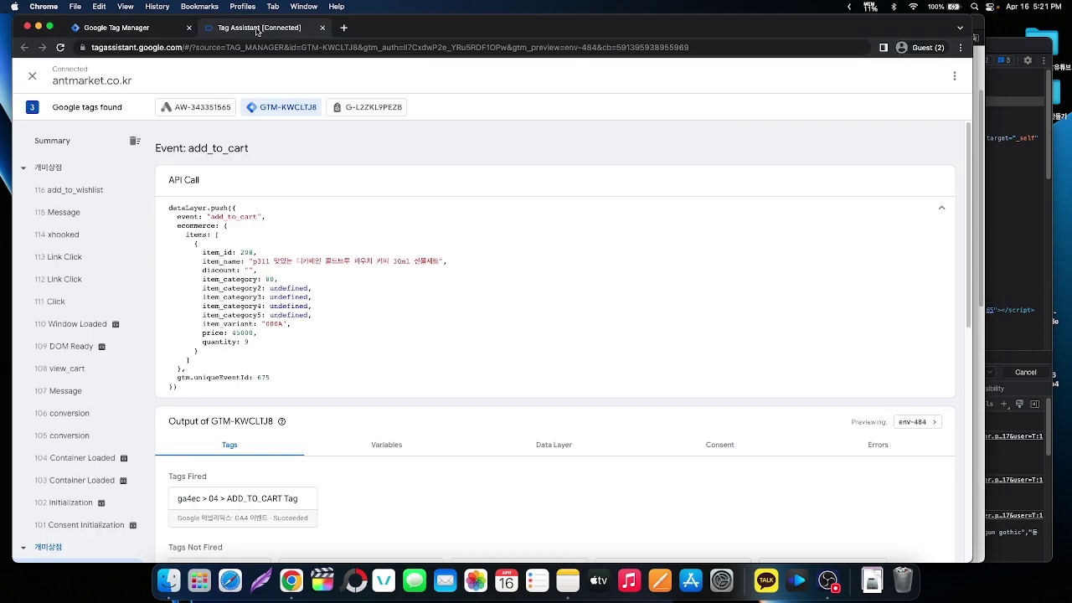
click(97, 190)
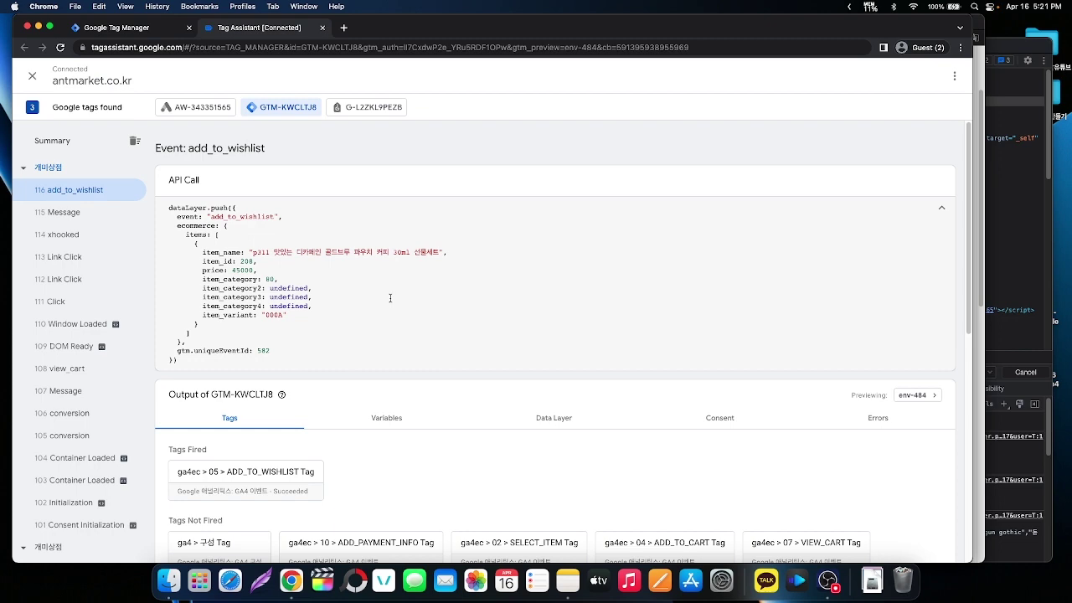
click(116, 31)
scroll(196, 237, up, 1)
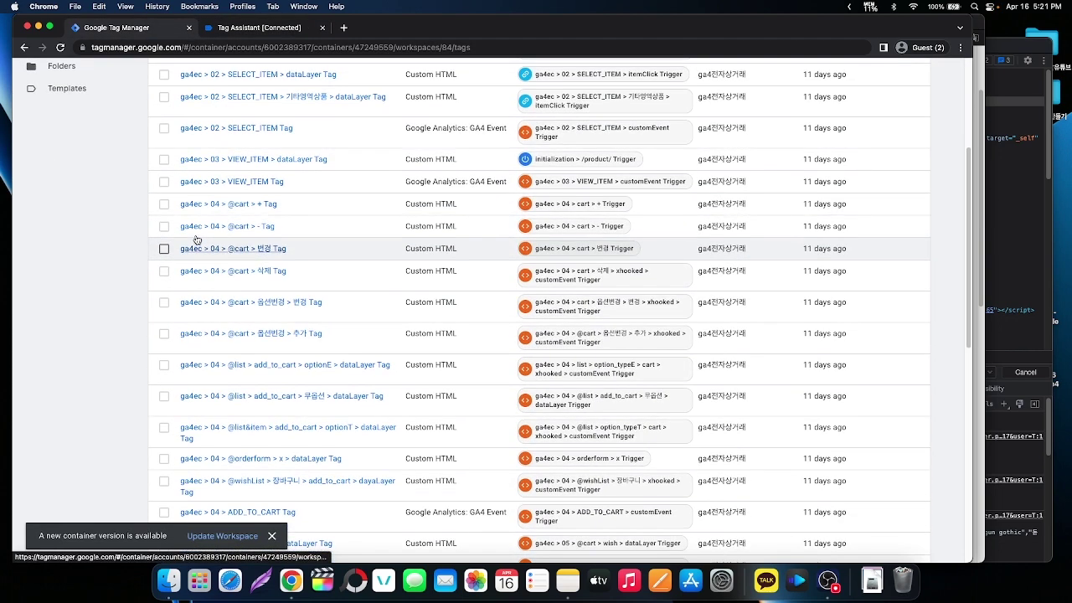
scroll(195, 241, up, 2)
scroll(196, 240, down, 4)
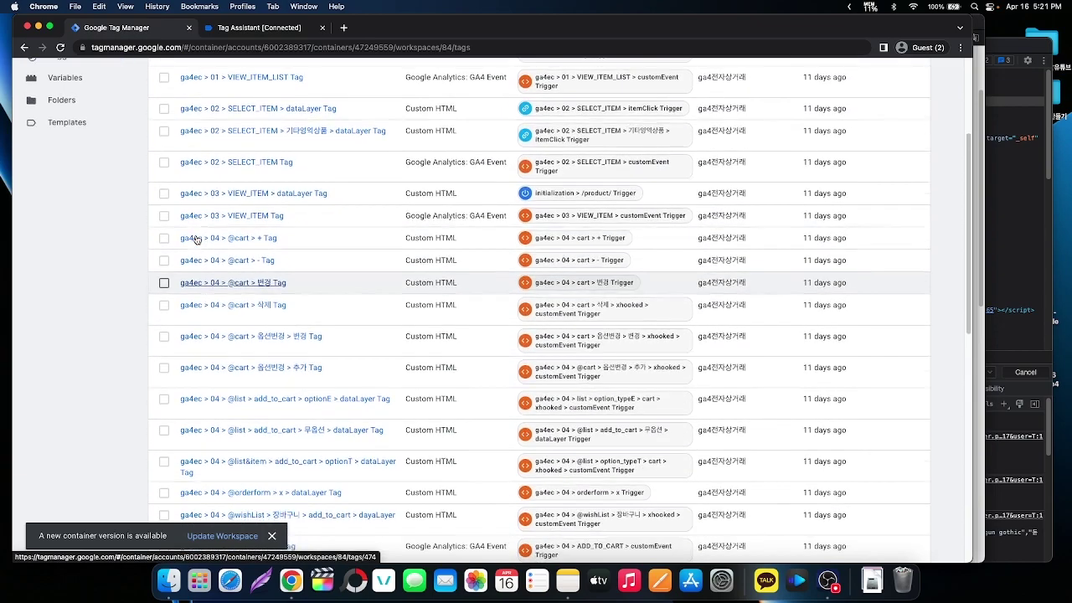
scroll(196, 240, down, 7)
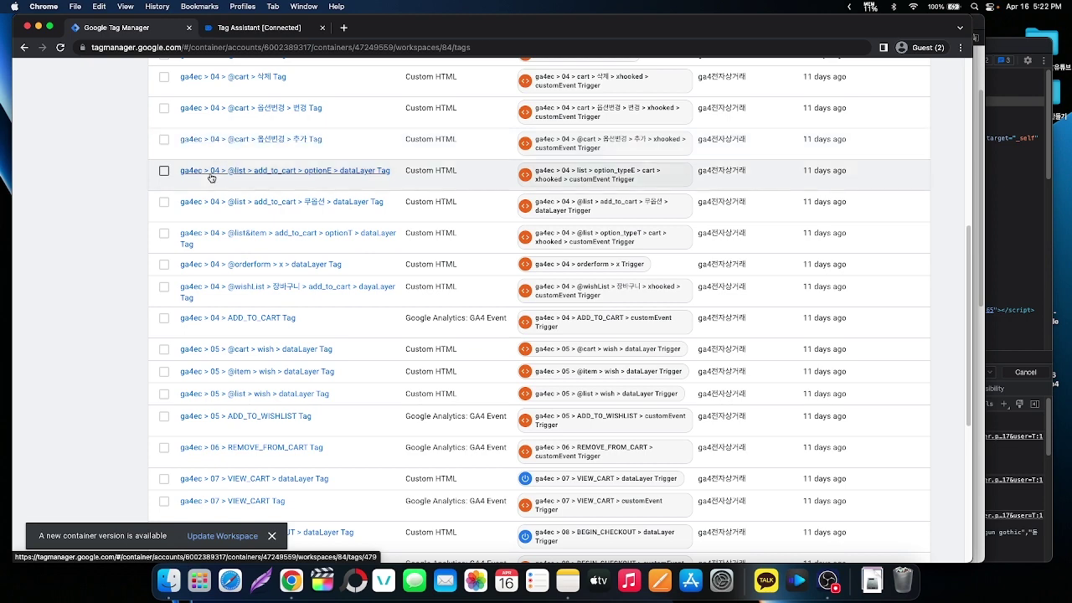
scroll(242, 220, down, 3)
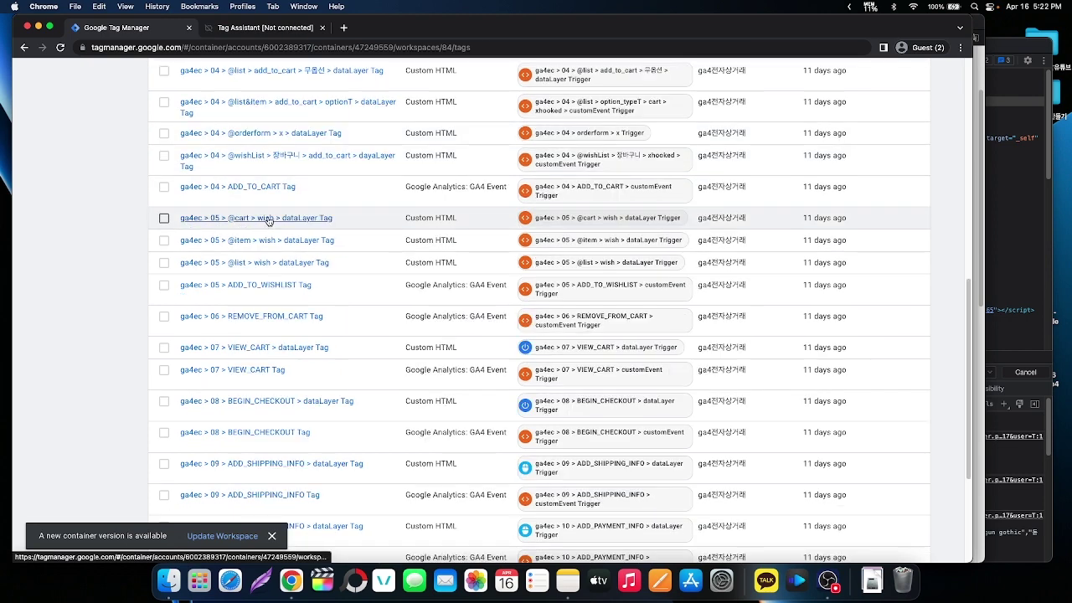
click(283, 223)
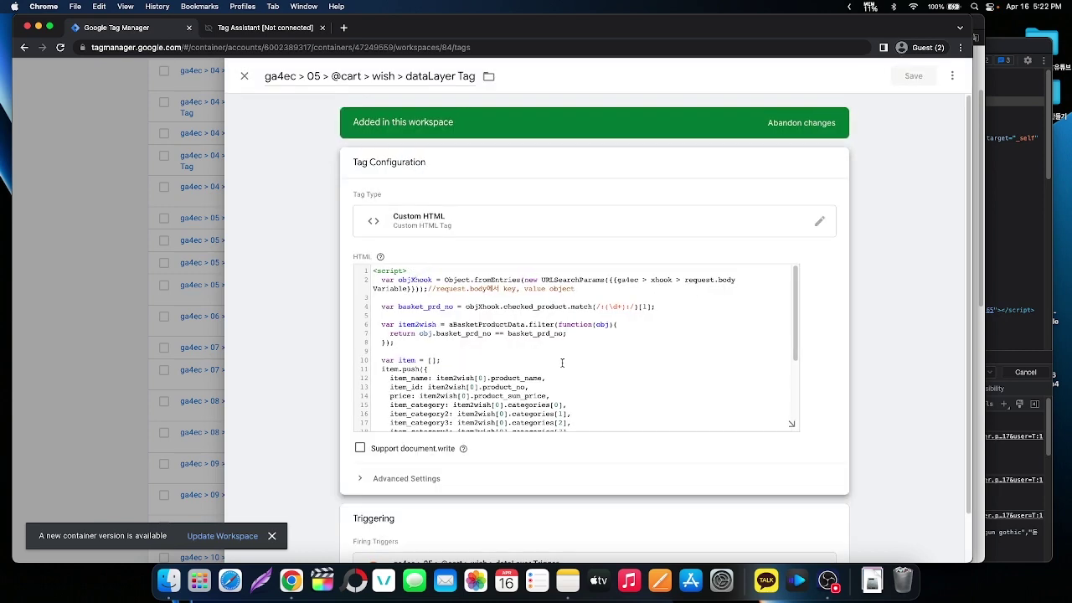
click(791, 425)
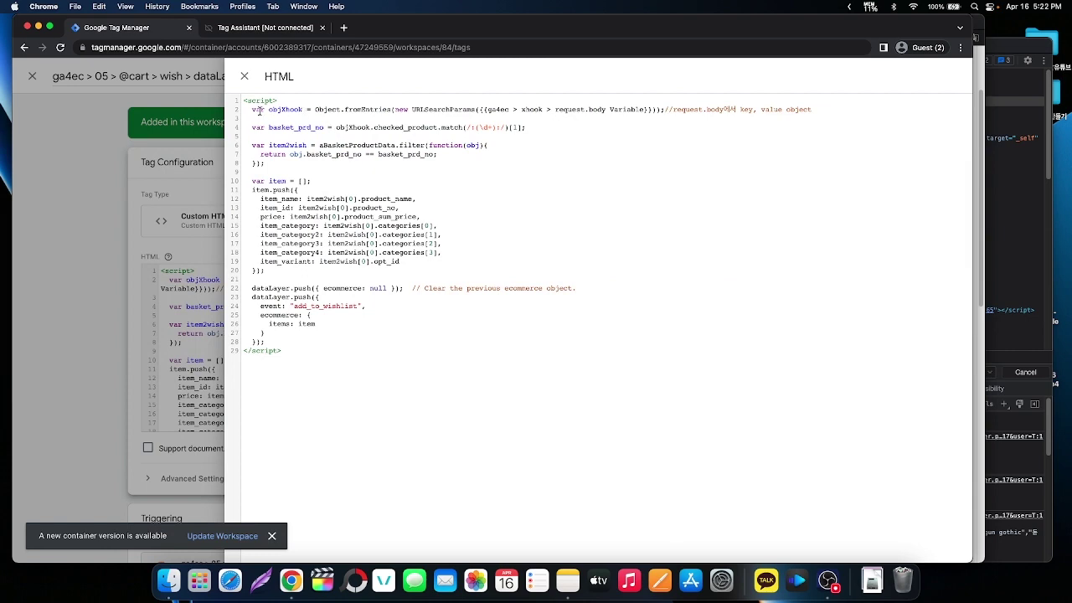
key(super+grave)
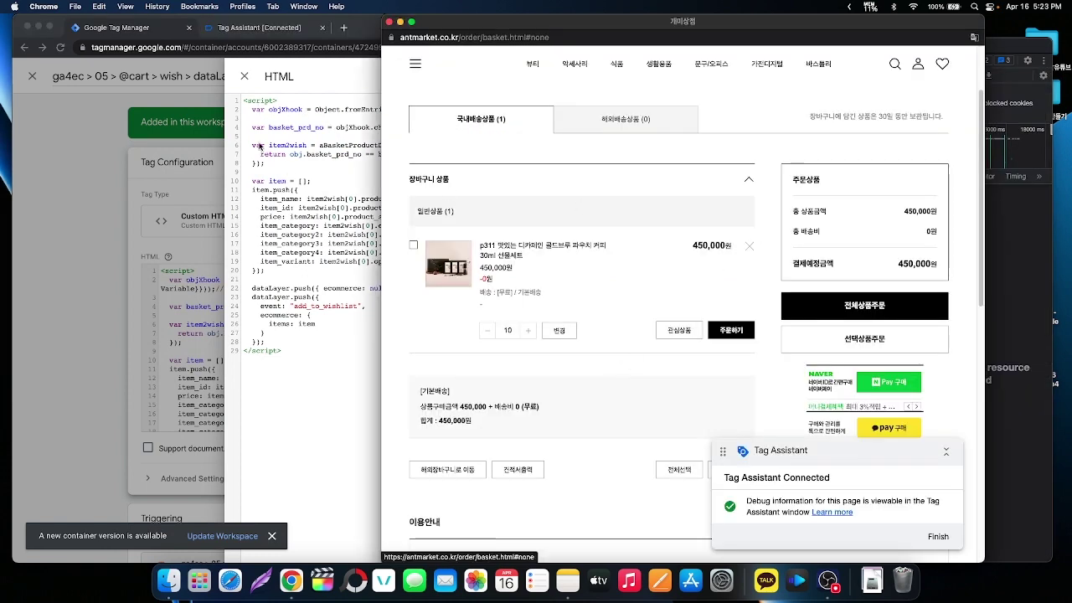
- Delete the p311 product from the shop's cart and examine the API call of the remove_from_cart event in Tag Assistant
click(232, 27)
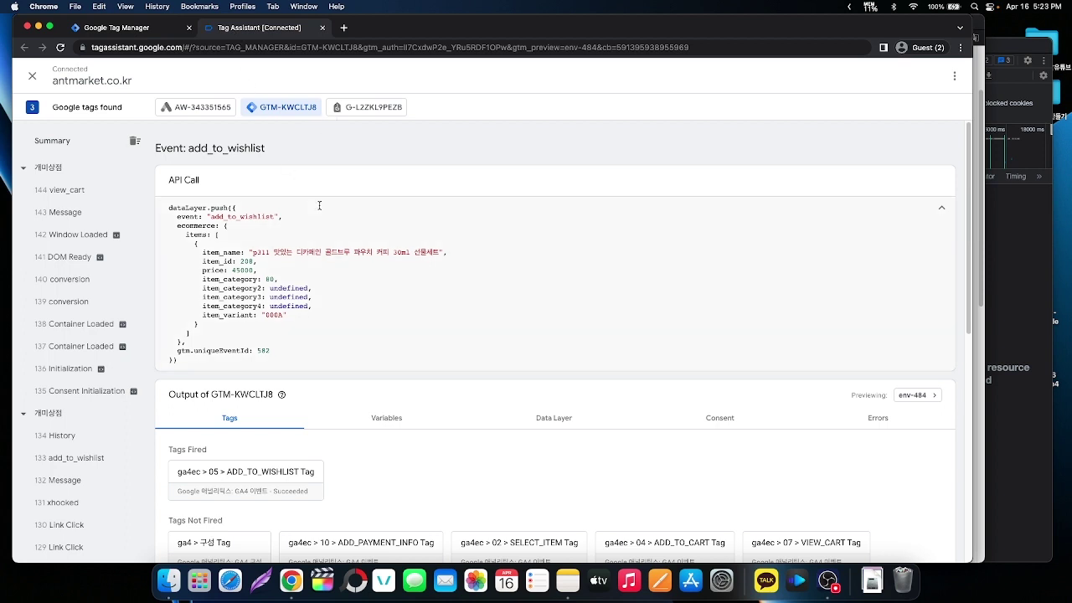
key(super+grave)
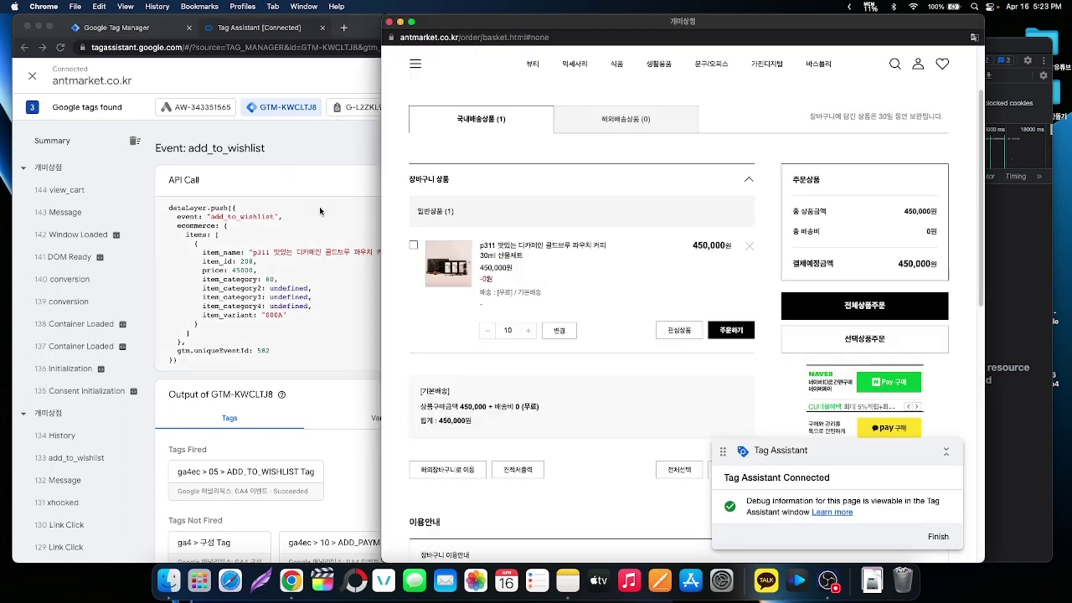
click(750, 250)
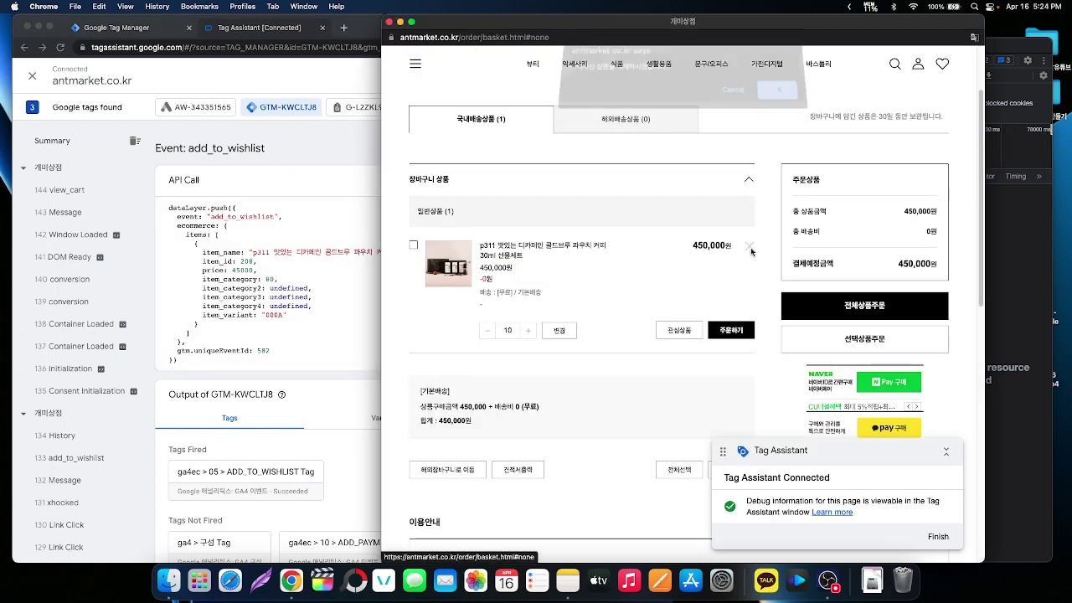
key(Return)
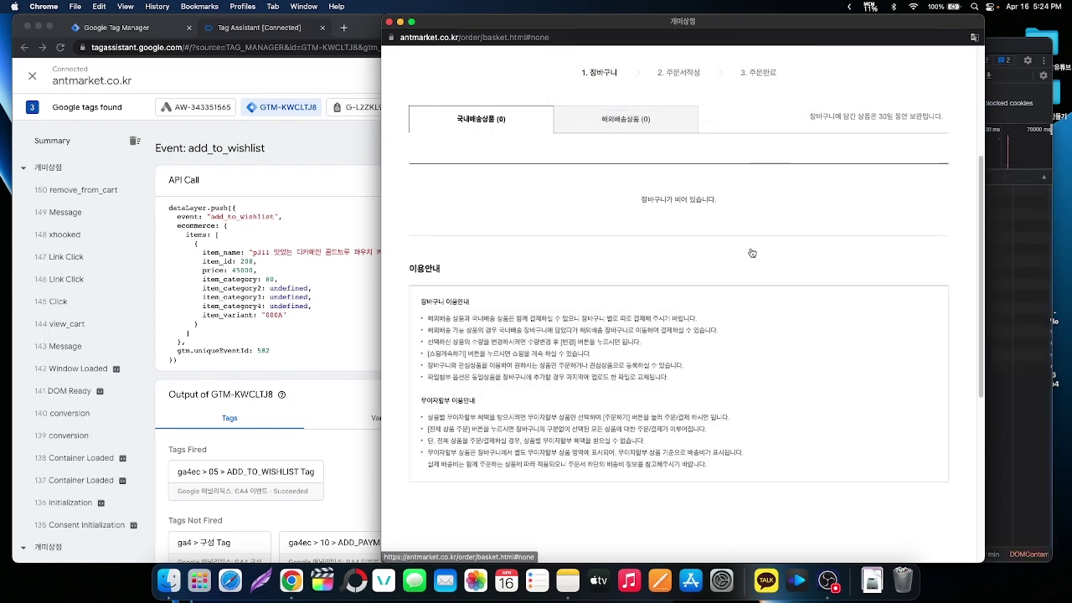
click(87, 194)
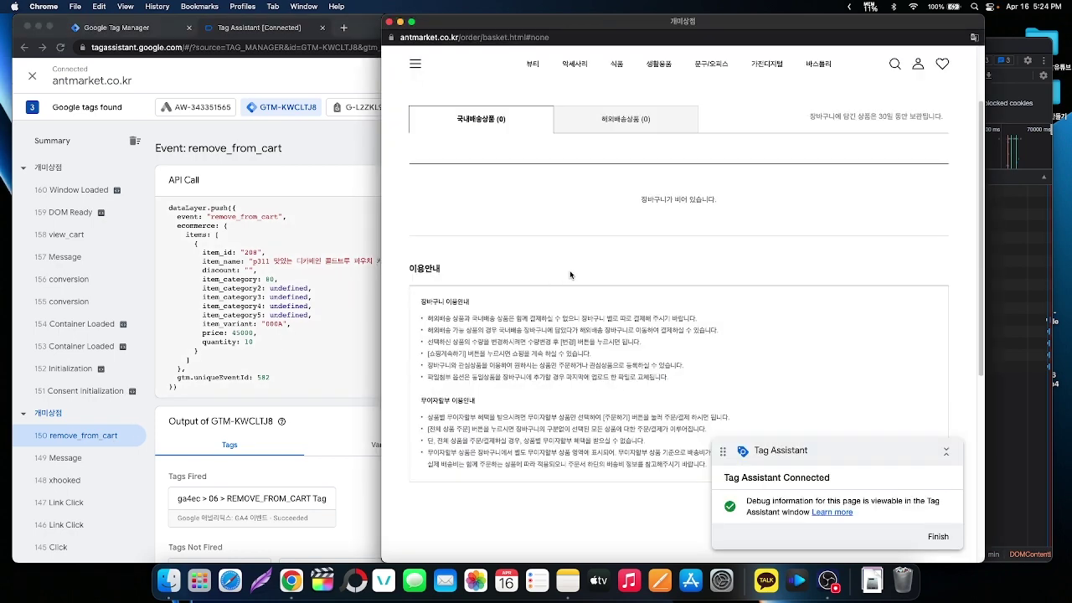
- Go to the shop's home page and add the p311 cold brew gift set to the cart from the product list
scroll(653, 101, up, 5)
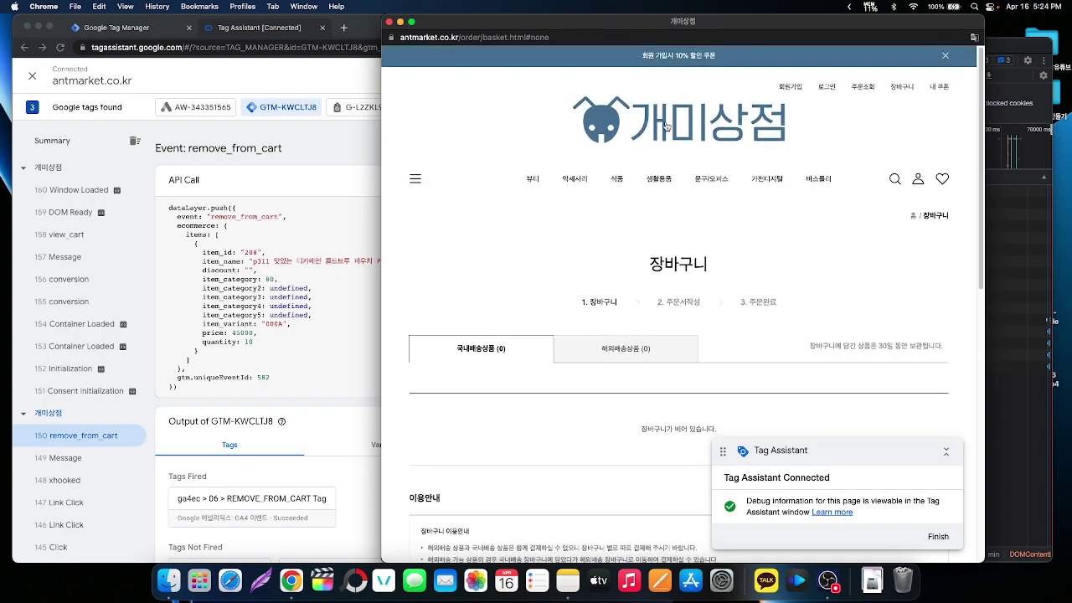
click(667, 126)
scroll(642, 325, down, 10)
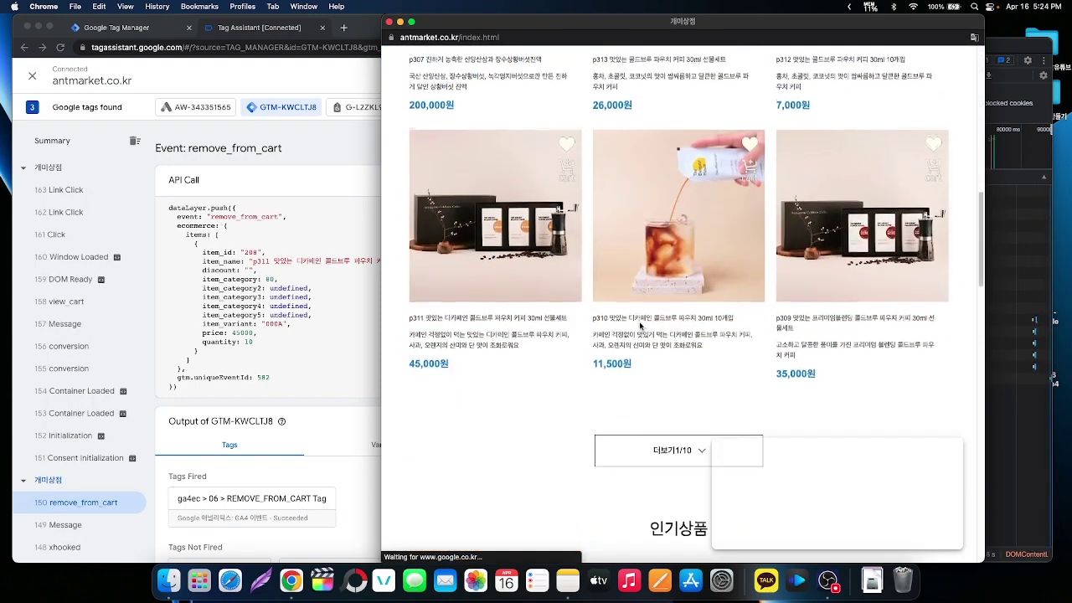
scroll(640, 325, down, 3)
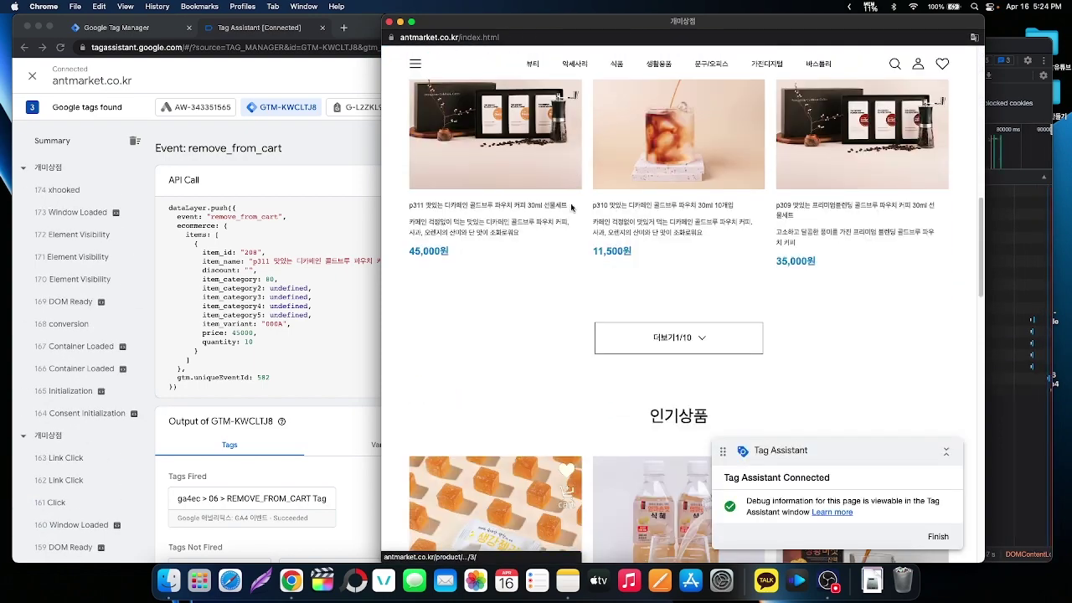
scroll(571, 207, up, 3)
click(570, 157)
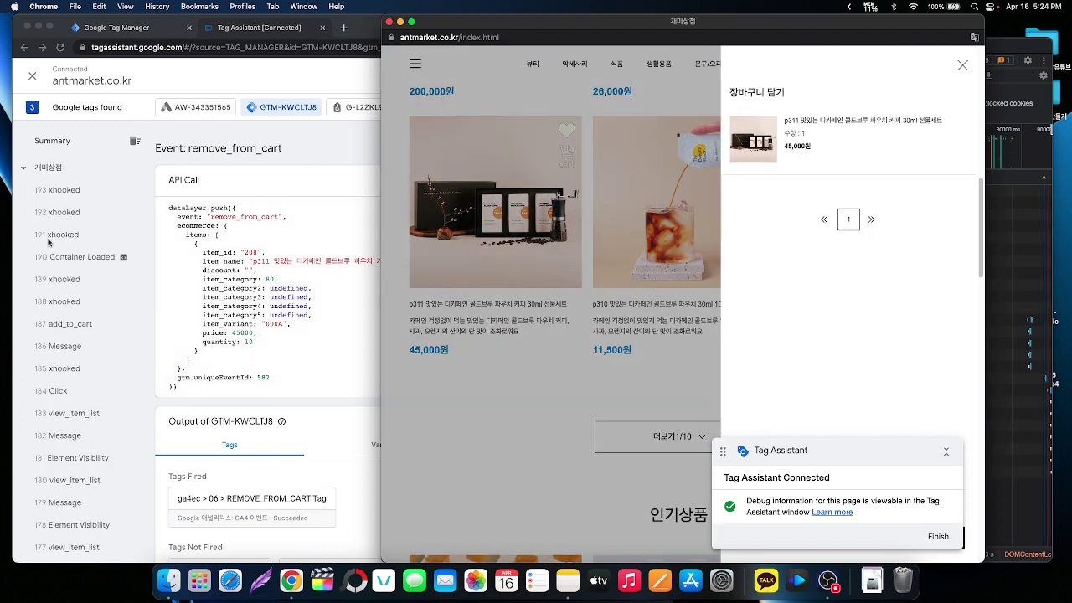
- Examine the API call of the home page's add_to_cart event in a narrowed Tag Assistant window, and return to the shop
click(58, 330)
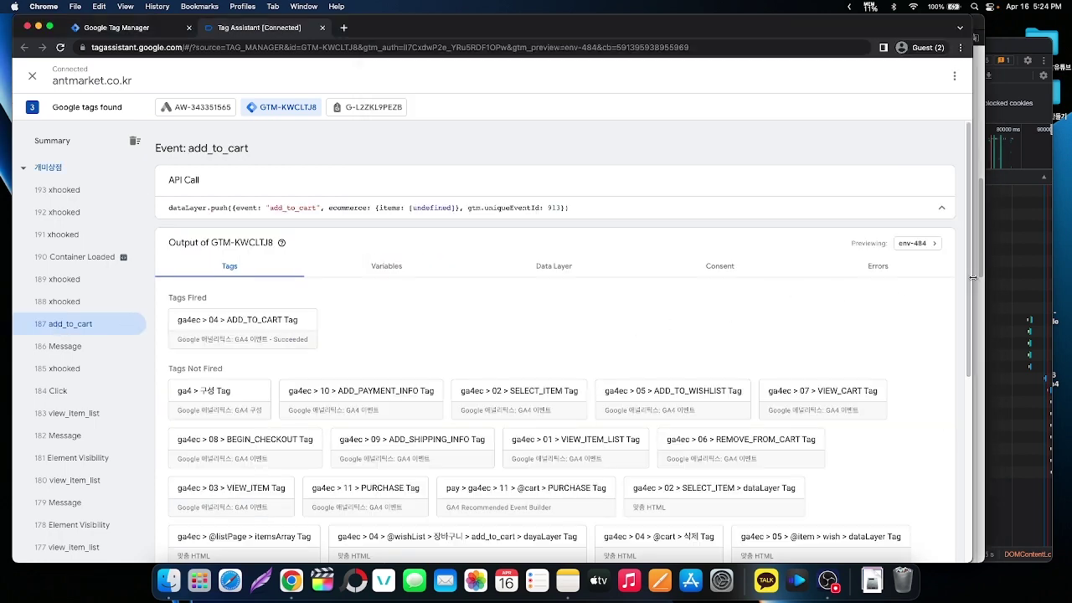
drag(968, 278, 716, 285)
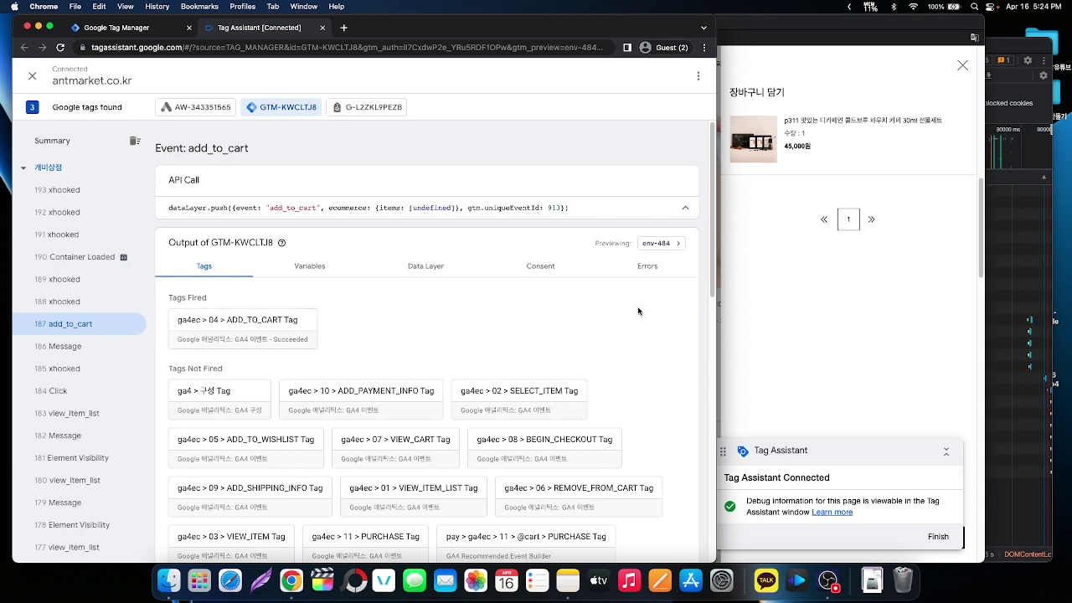
click(772, 318)
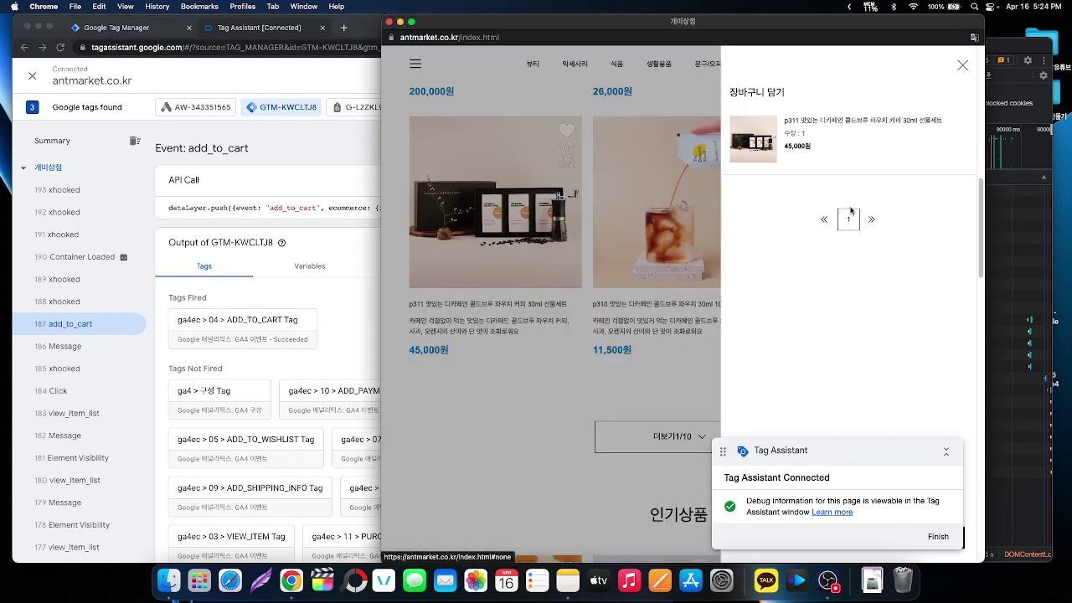
- Close the cart panel, add the p309 gift set and the p310 pouch to the cart from the home page list, and dismiss the panel
click(962, 64)
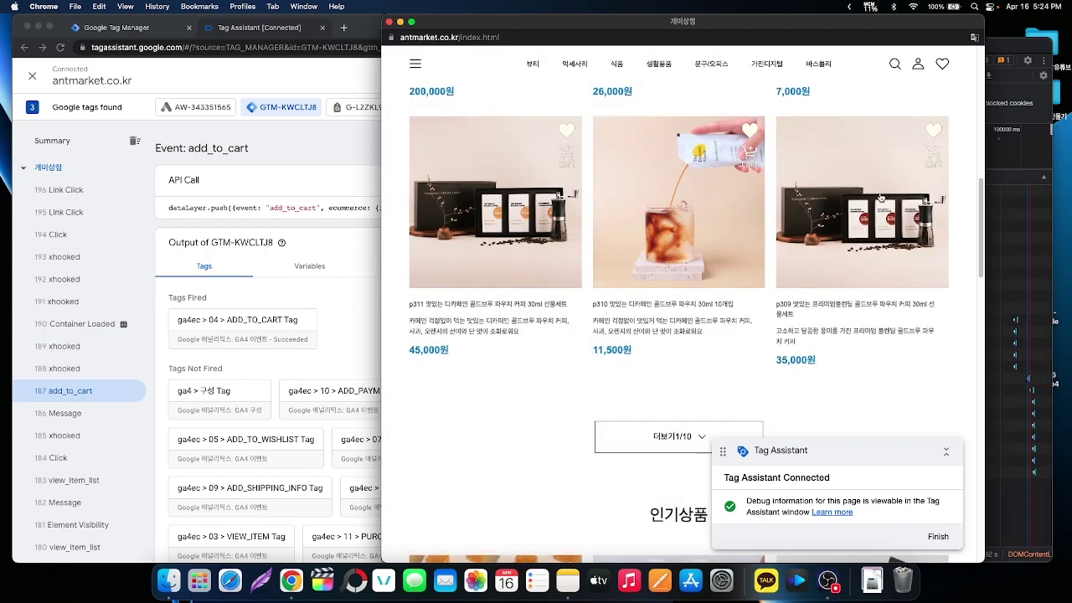
click(934, 157)
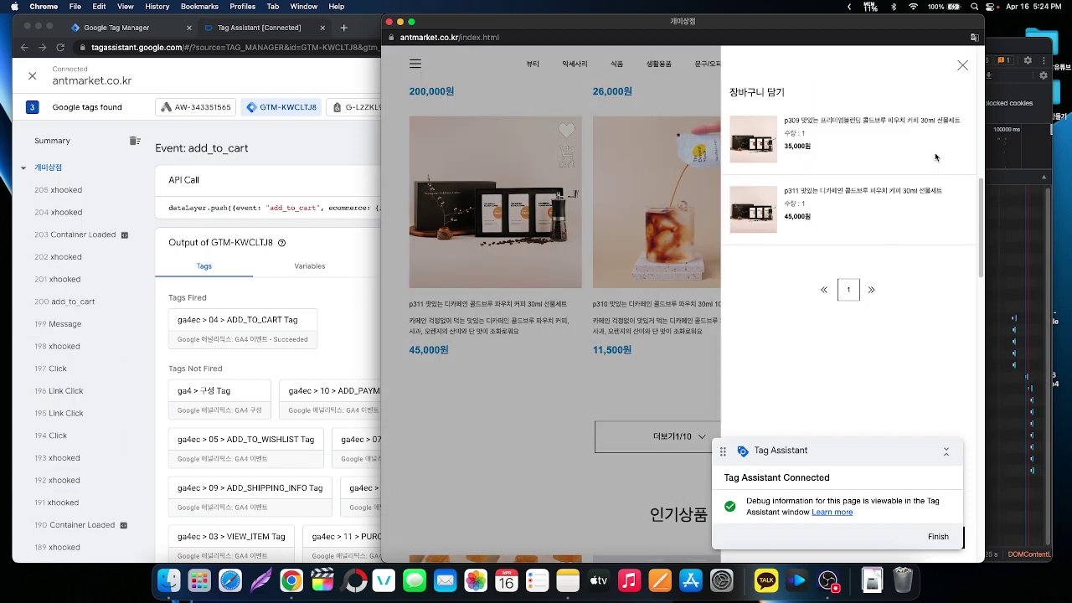
click(963, 66)
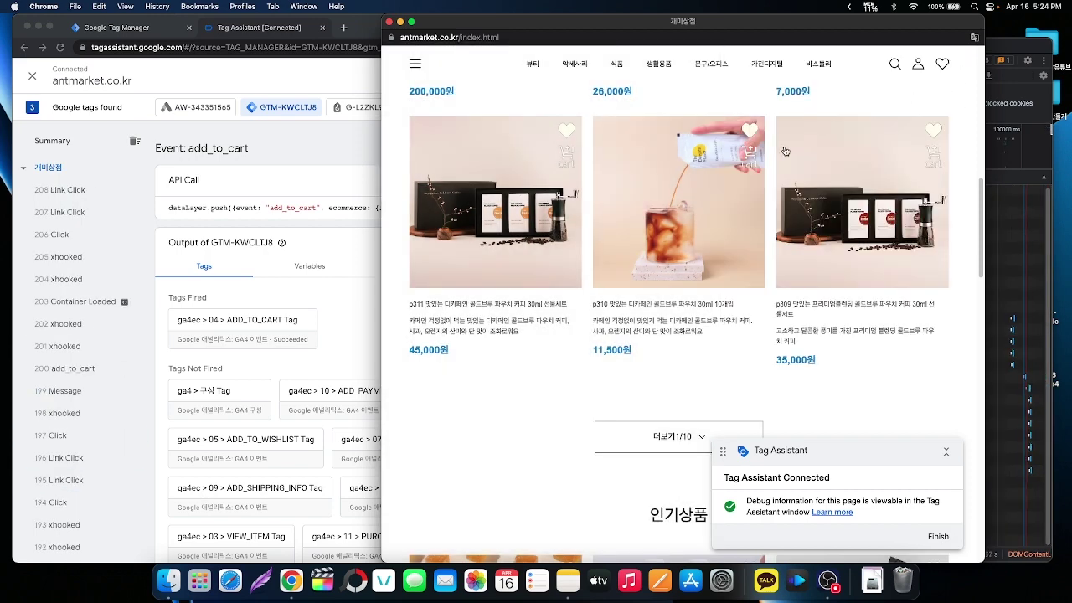
click(750, 157)
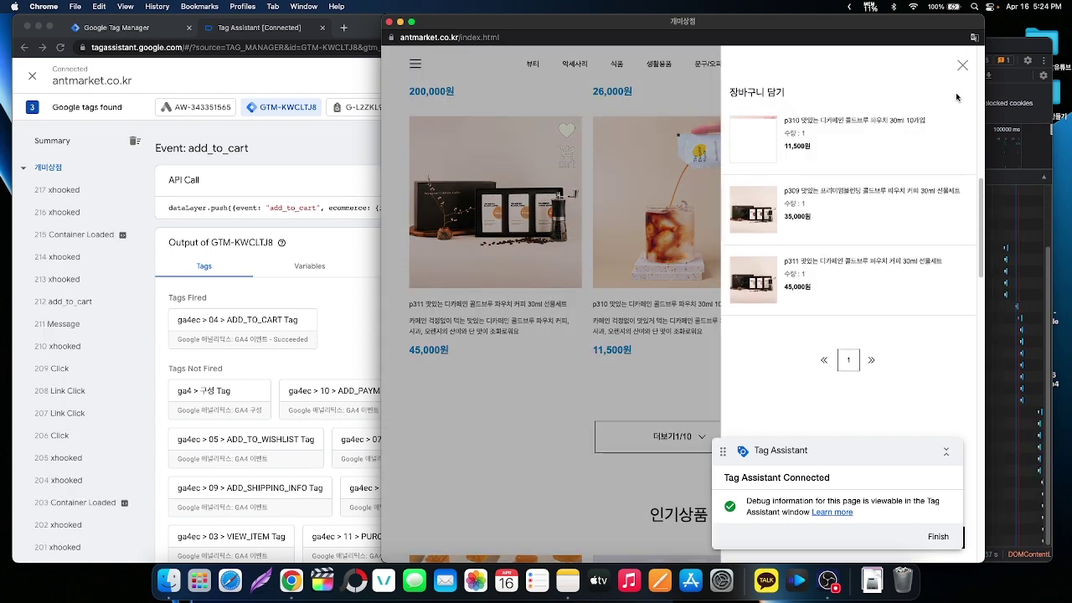
click(963, 66)
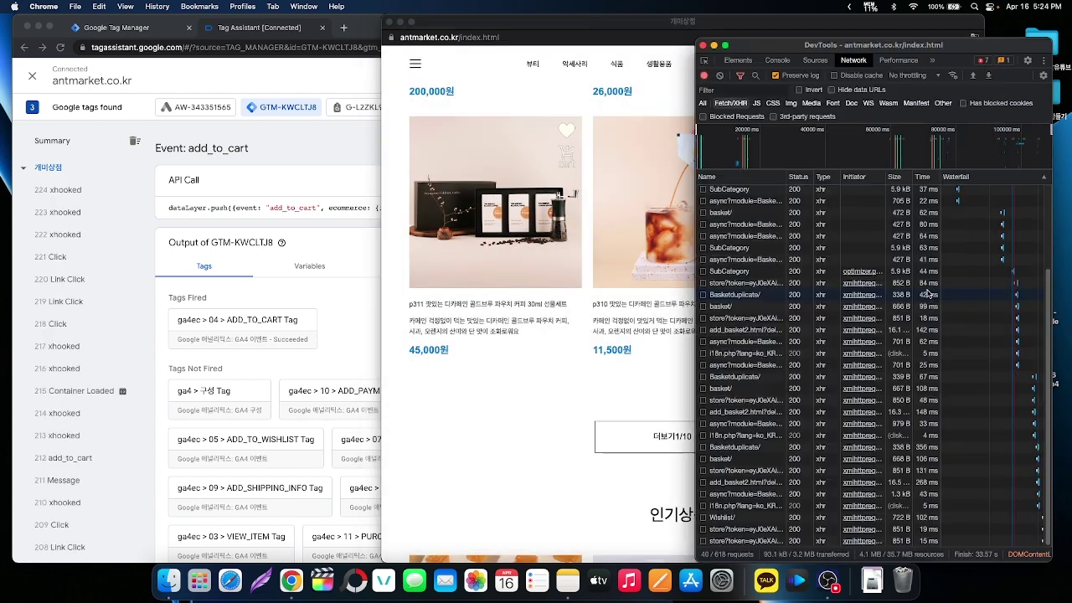
- Examine the response data of the Wishlist/ request in the DevTools network log
click(719, 517)
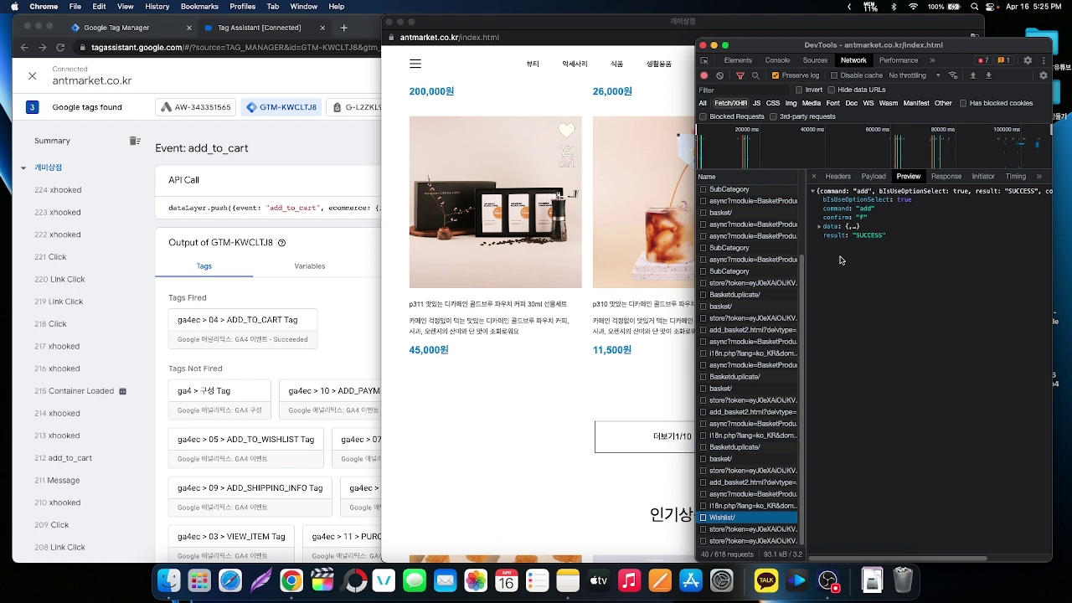
click(820, 227)
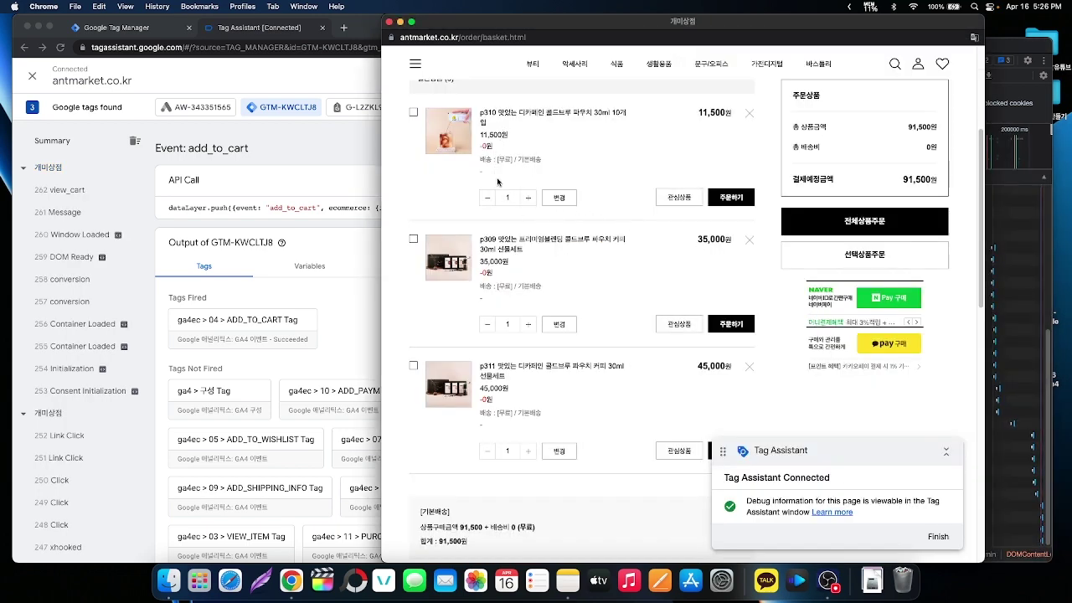
- Close the antmarket.co.kr shop window and its Tag Assistant session
key(super+w)
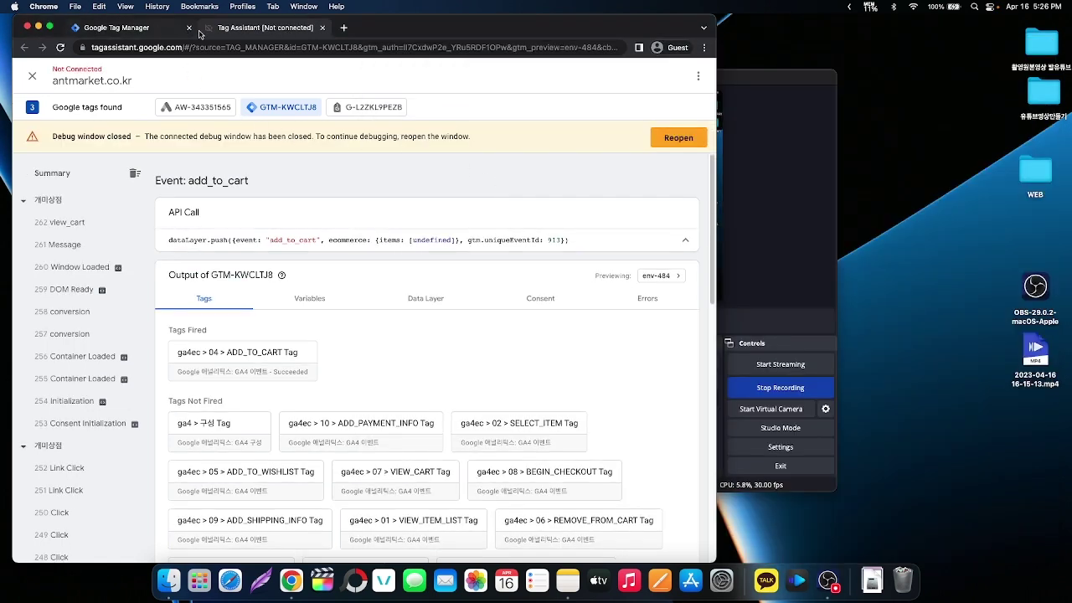
key(super+w)
- On hollis.kr, add the 홀리스 넥 스크류 to the cart with the S타입 option and close the cart panel
click(525, 199)
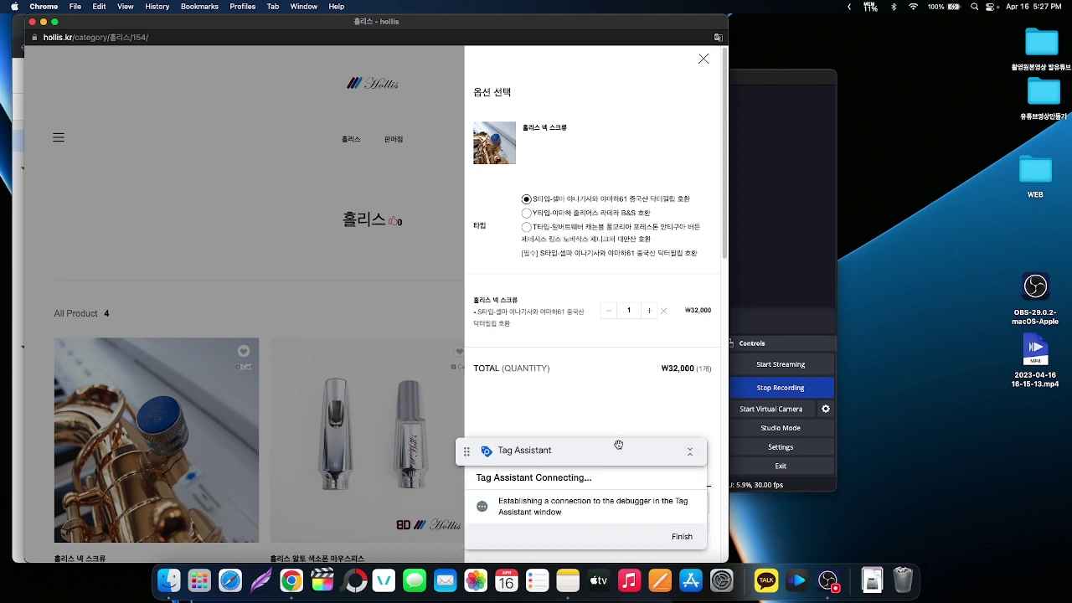
drag(642, 440, 623, 396)
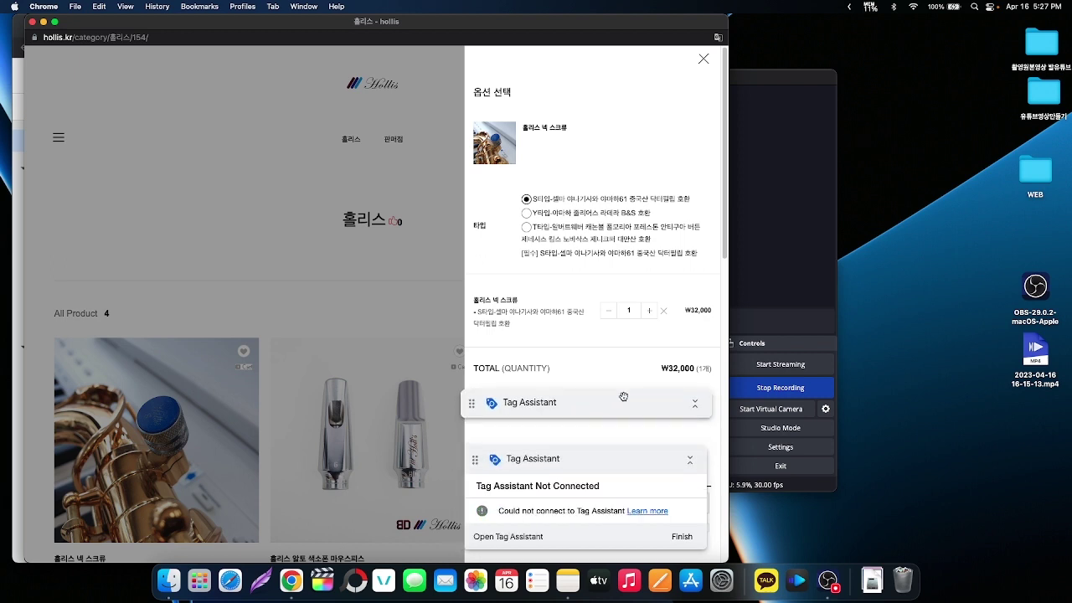
click(689, 459)
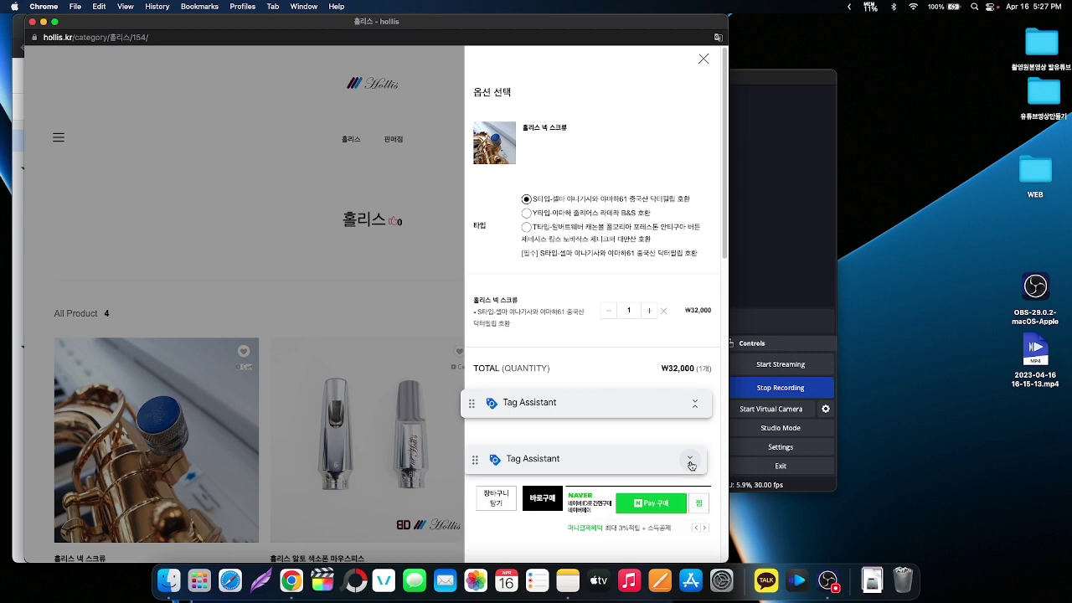
click(504, 504)
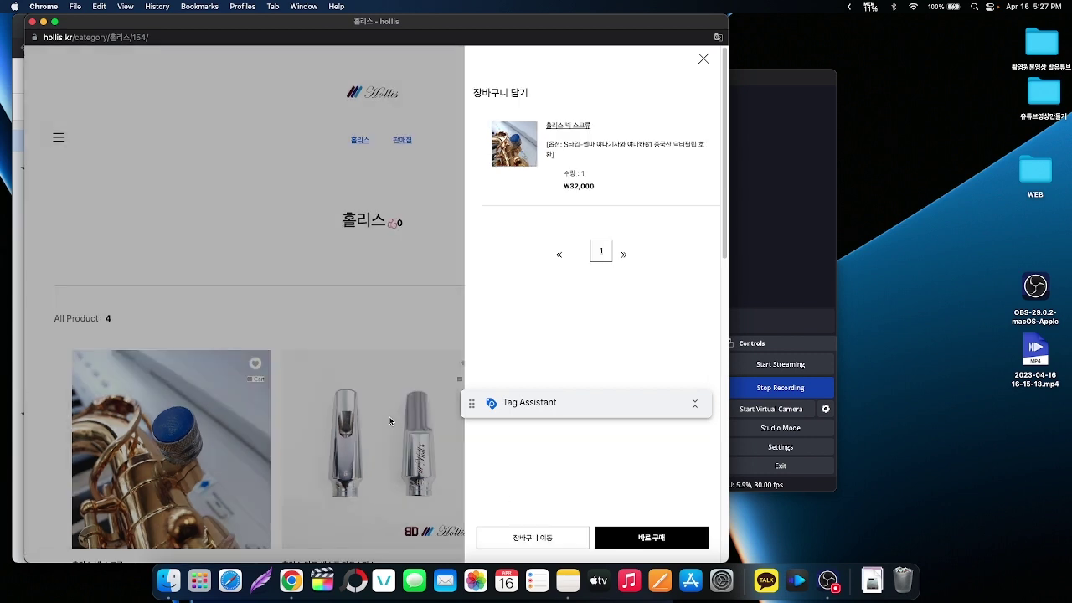
click(704, 59)
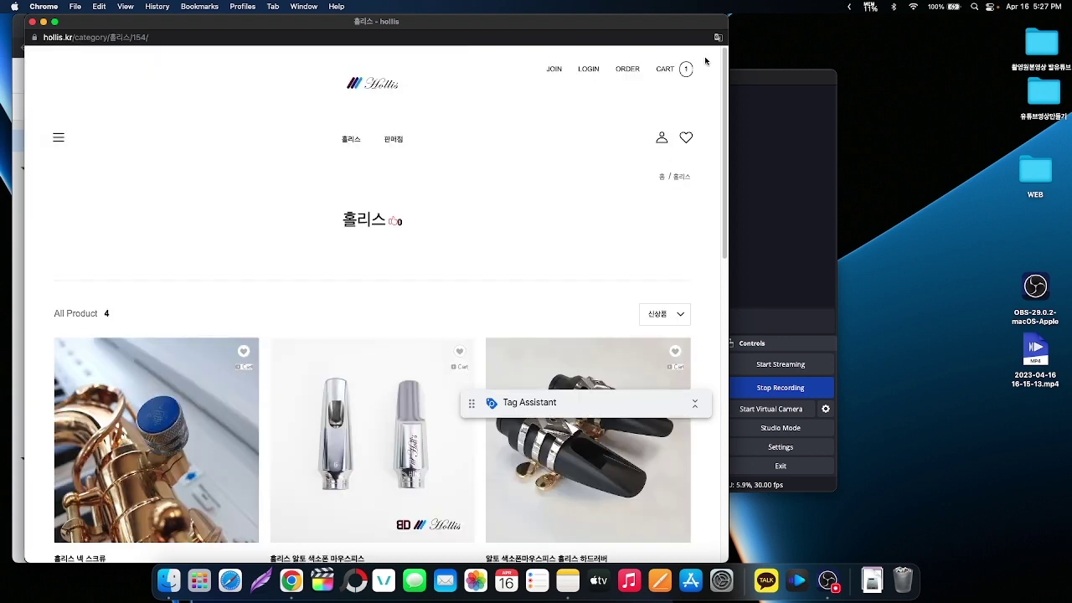
- Add the 홀리스 알토 색소폰 마우스피스 to the cart with the ONE-7호 option and open the hollis.kr cart page
click(459, 366)
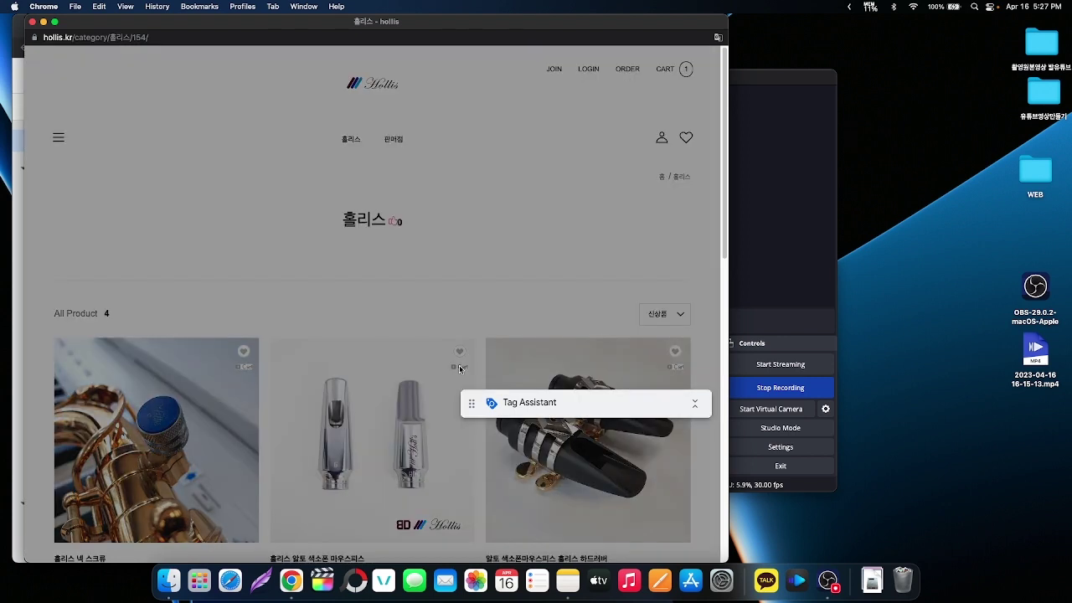
click(570, 199)
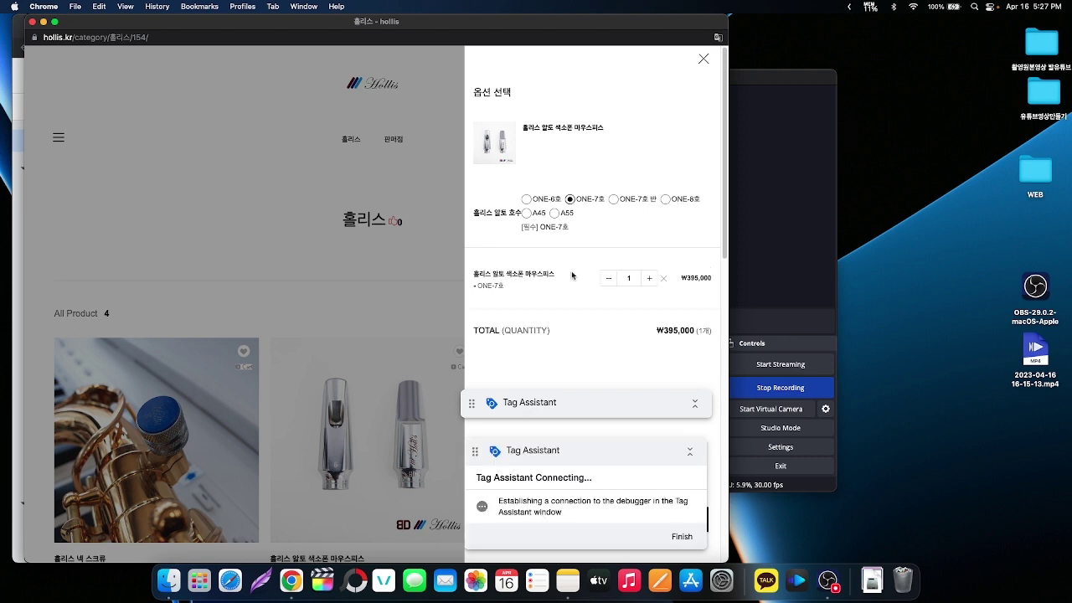
click(689, 452)
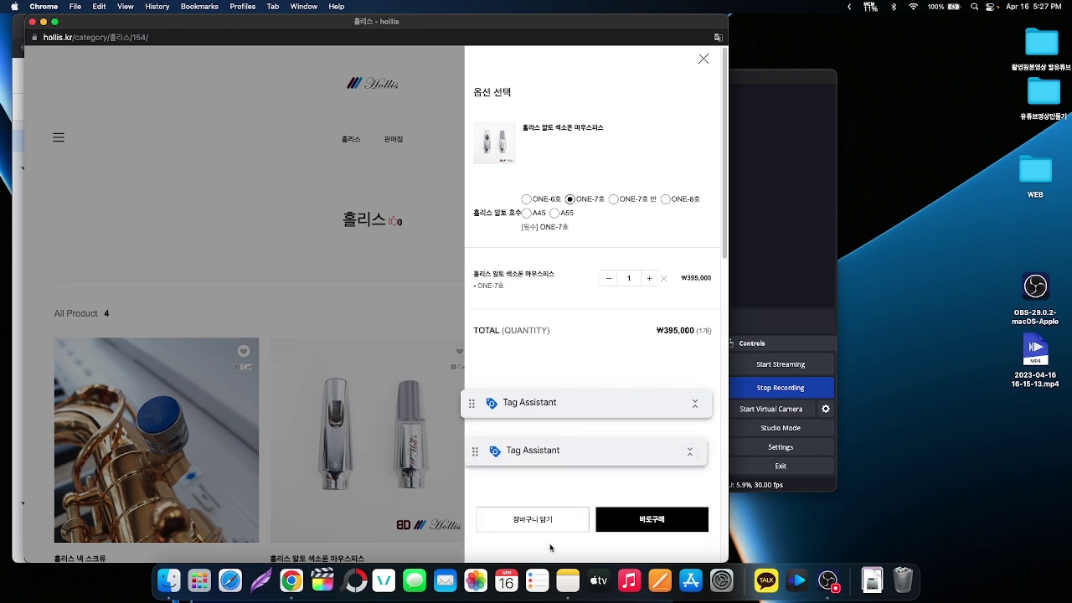
click(541, 523)
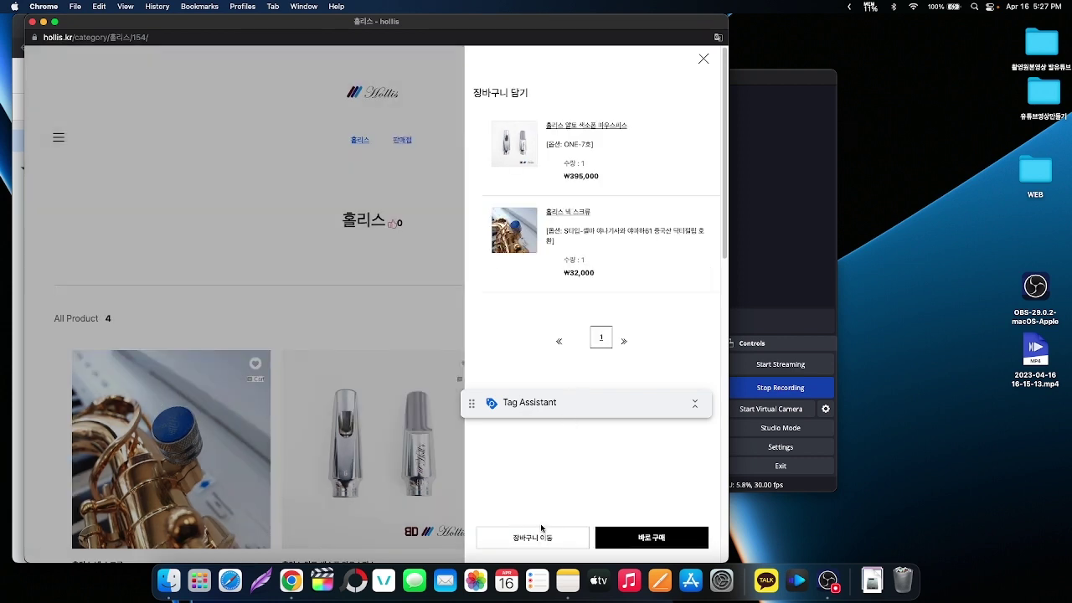
click(538, 540)
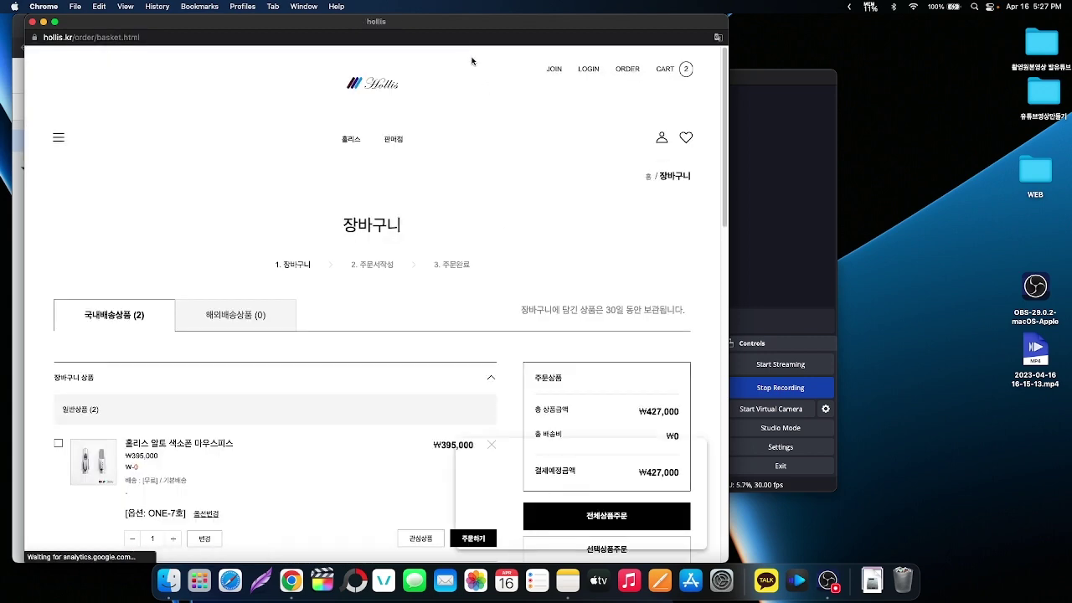
scroll(547, 440, down, 1)
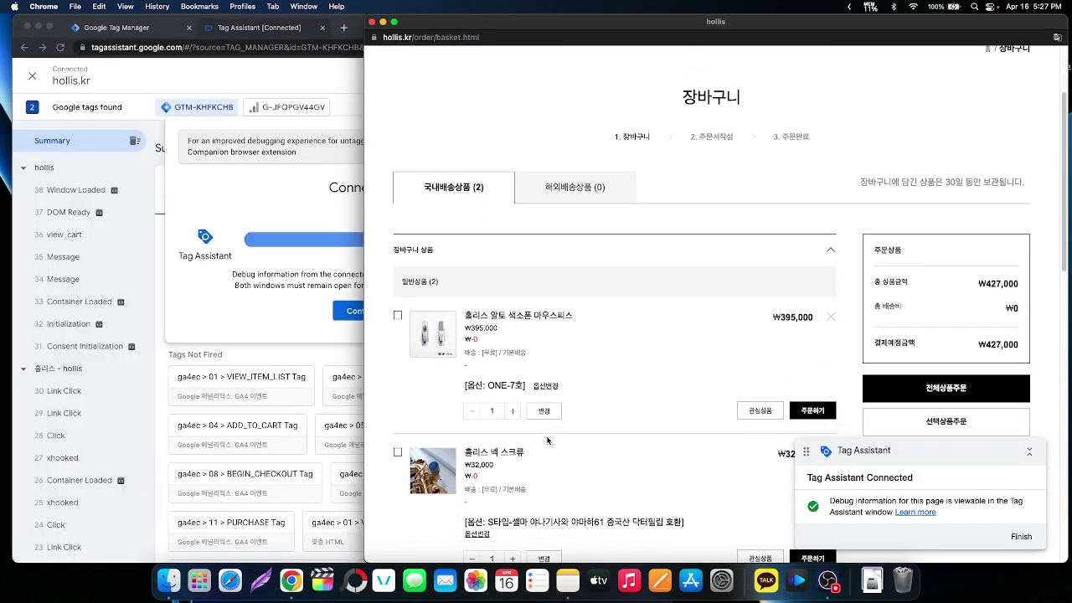
- Add the ONE-6호 option of the 홀리스 알토 색소폰 마우스피스 to the cart through its option change dialog
click(545, 387)
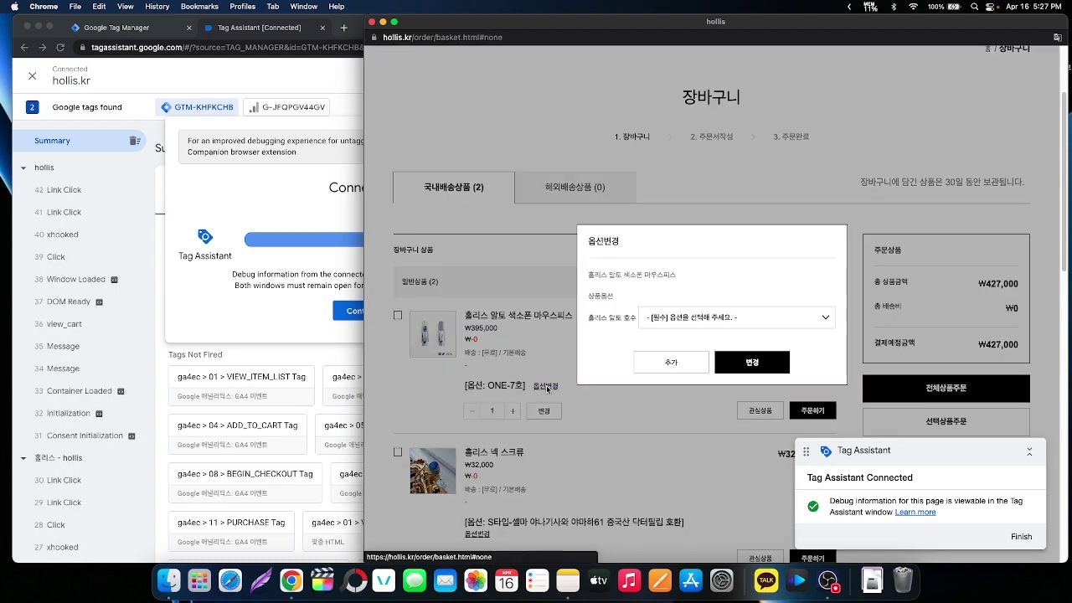
click(663, 326)
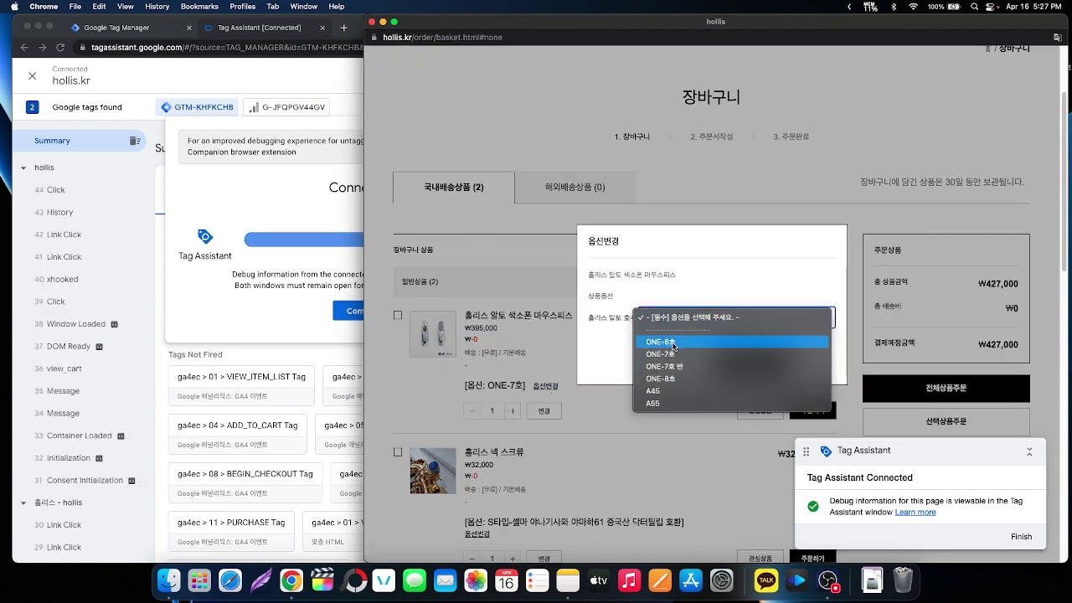
click(674, 344)
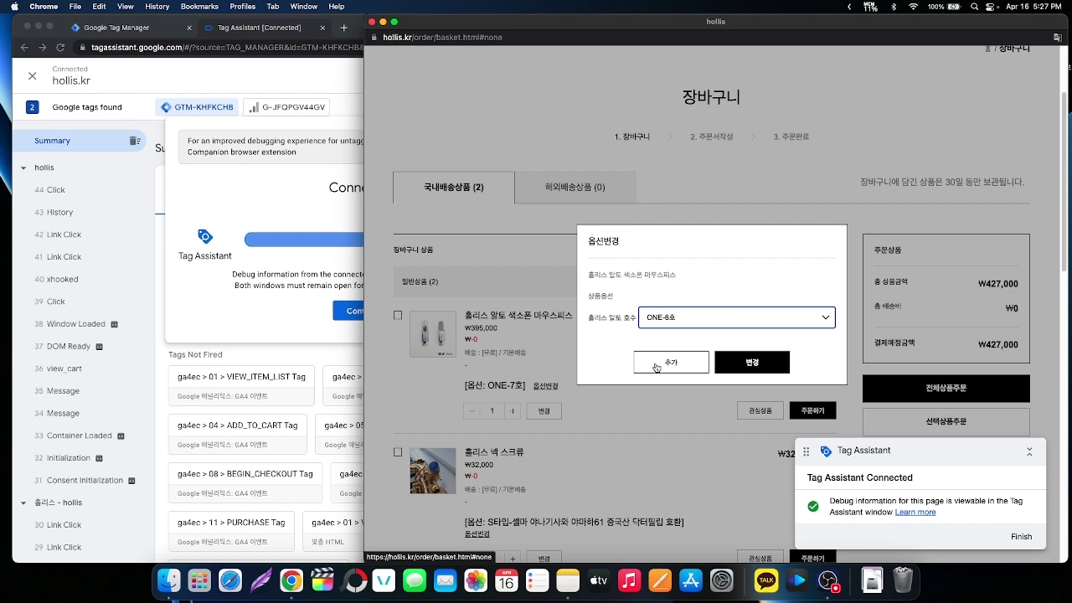
click(656, 364)
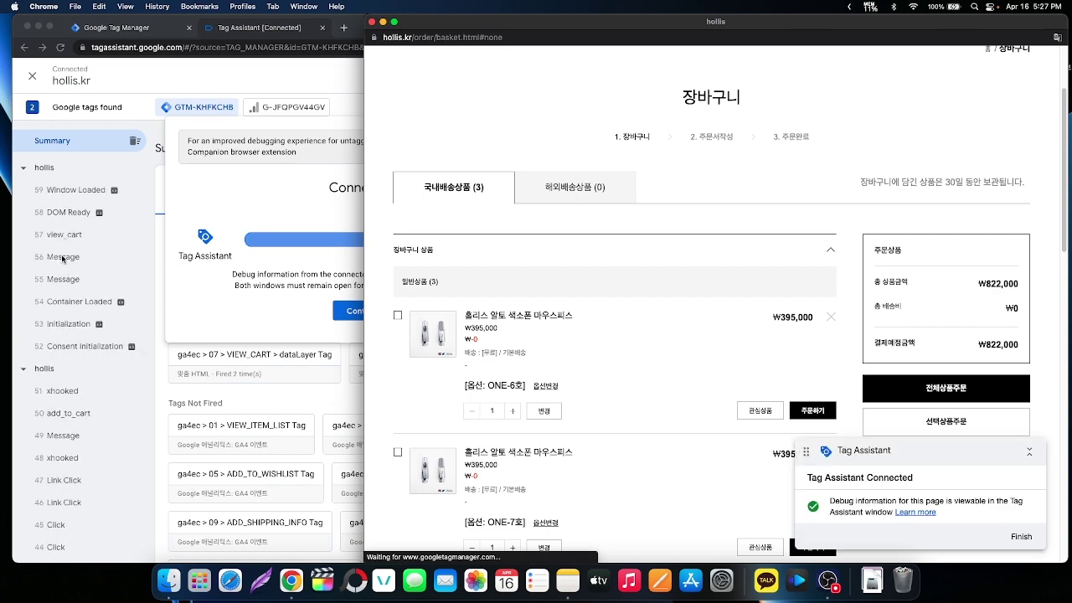
- Examine the API call of the latest add_to_cart event in Tag Assistant, focusing on the item_variant value
click(48, 414)
click(48, 413)
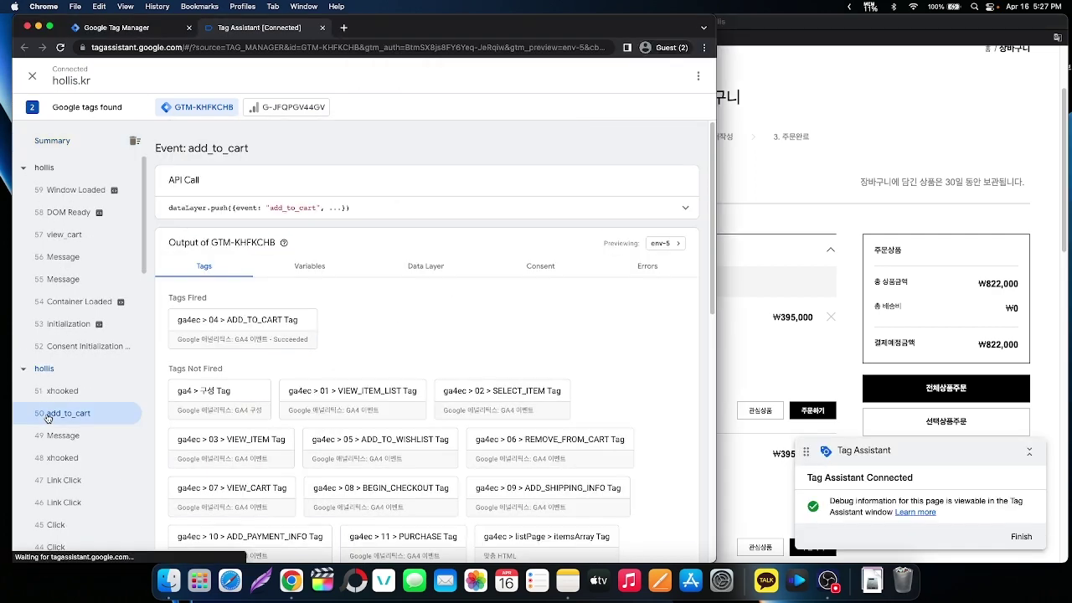
click(205, 214)
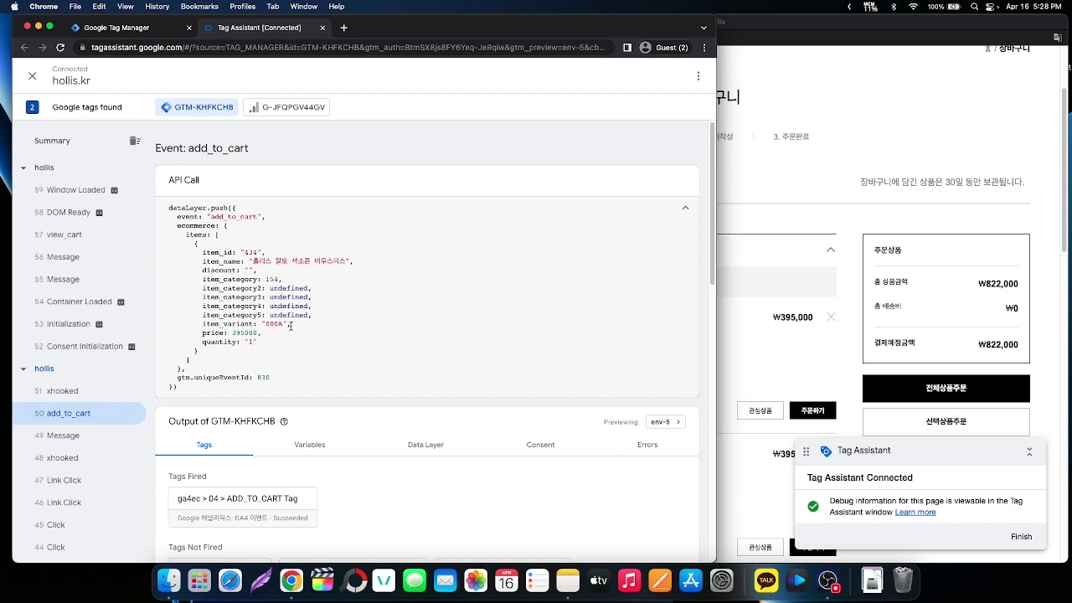
drag(290, 324, 189, 326)
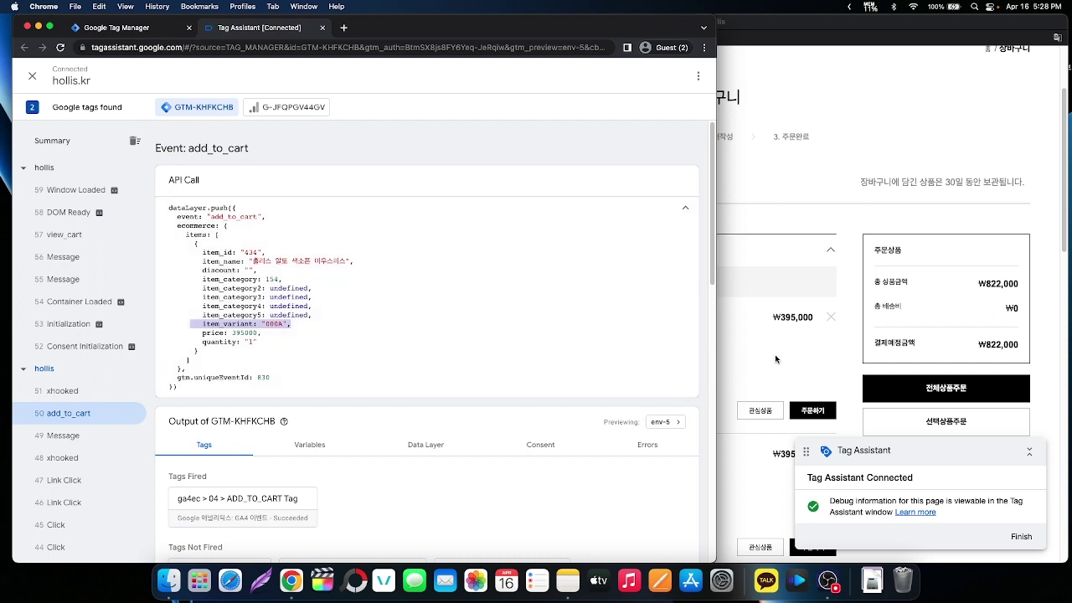
- Return to the hollis.kr cart page and open the DevTools network log for it
click(811, 371)
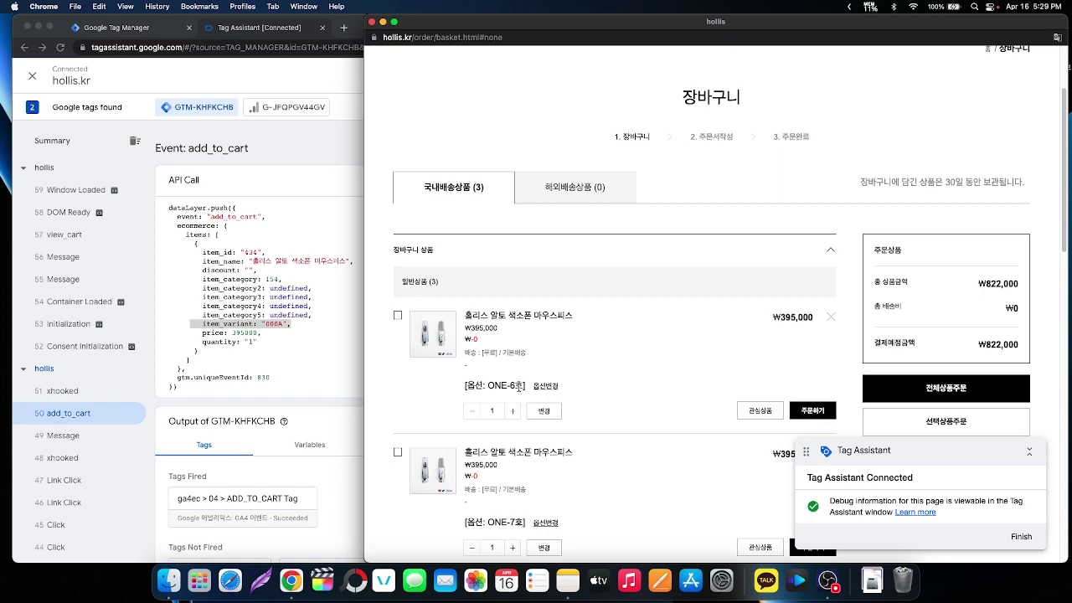
key(ctrl+Up)
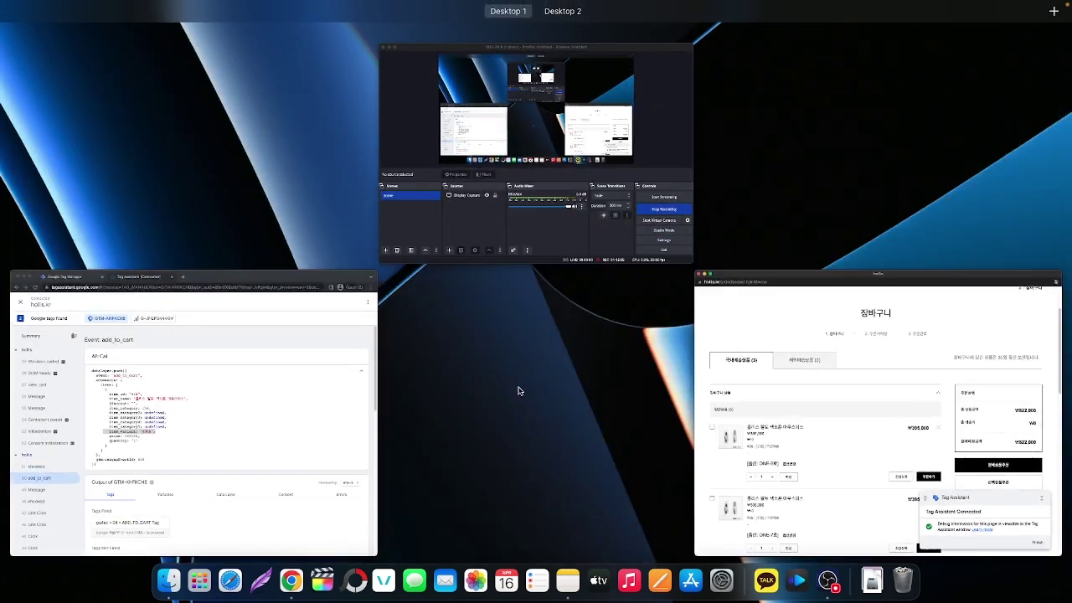
click(791, 395)
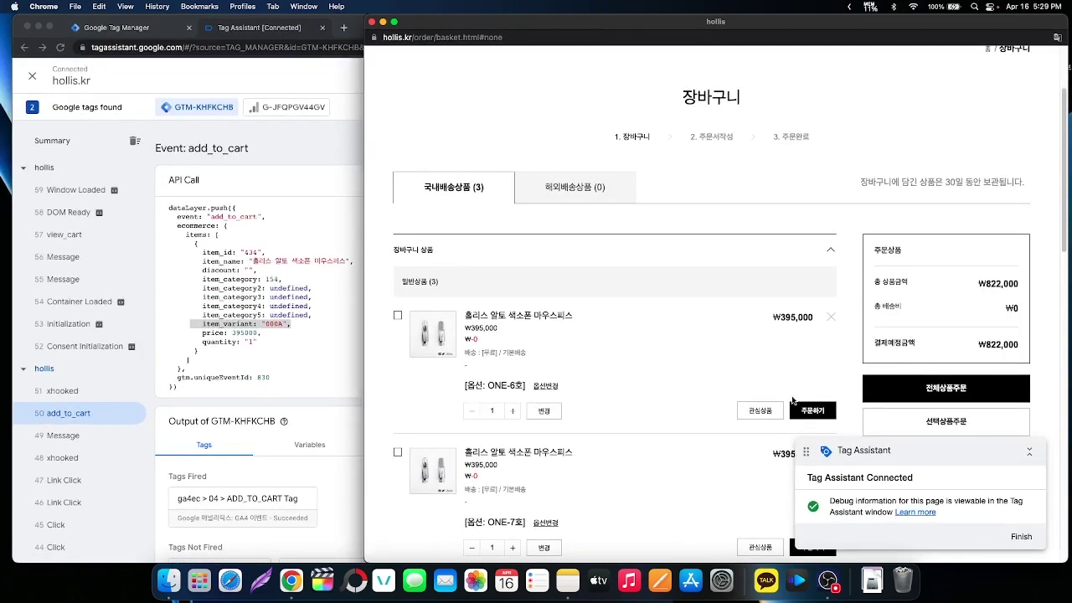
key(super+alt+i)
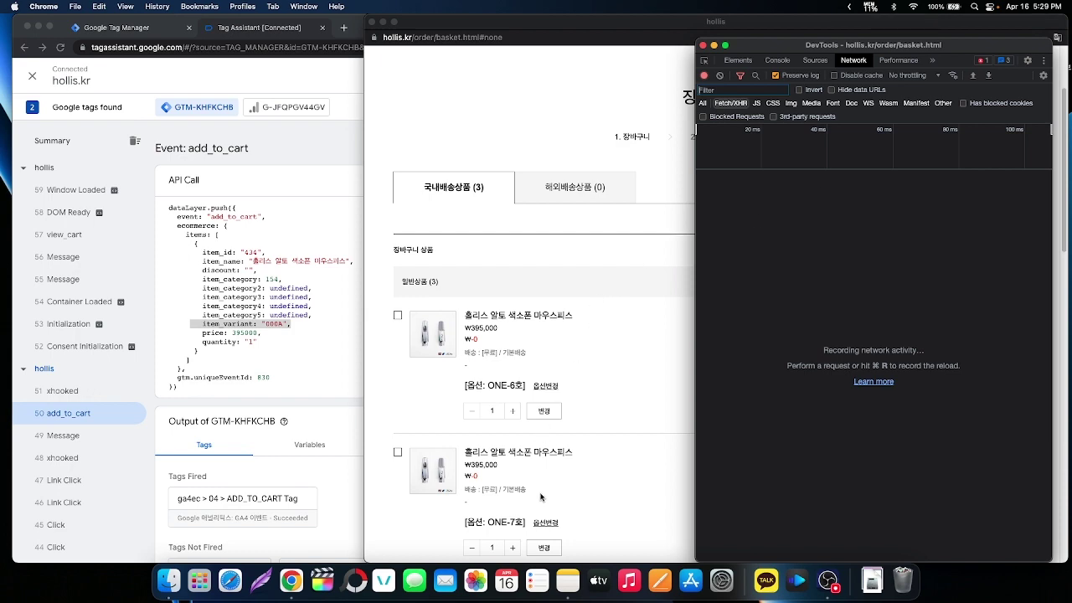
scroll(540, 497, down, 5)
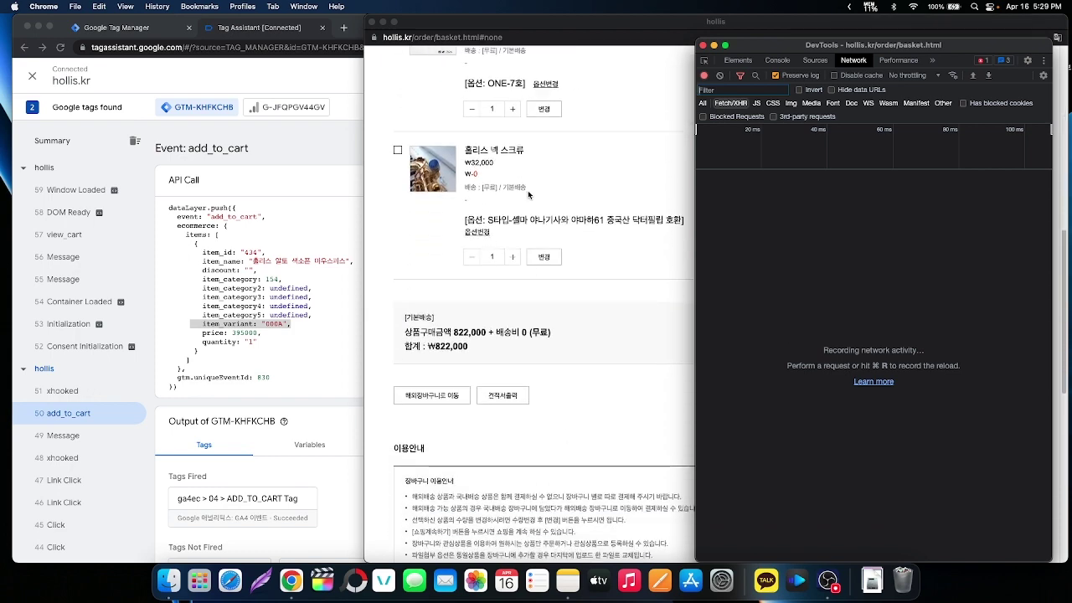
key(super+alt+i)
- Change the 홀리스 넥 스크류 cart item to the Y타입 option
click(477, 234)
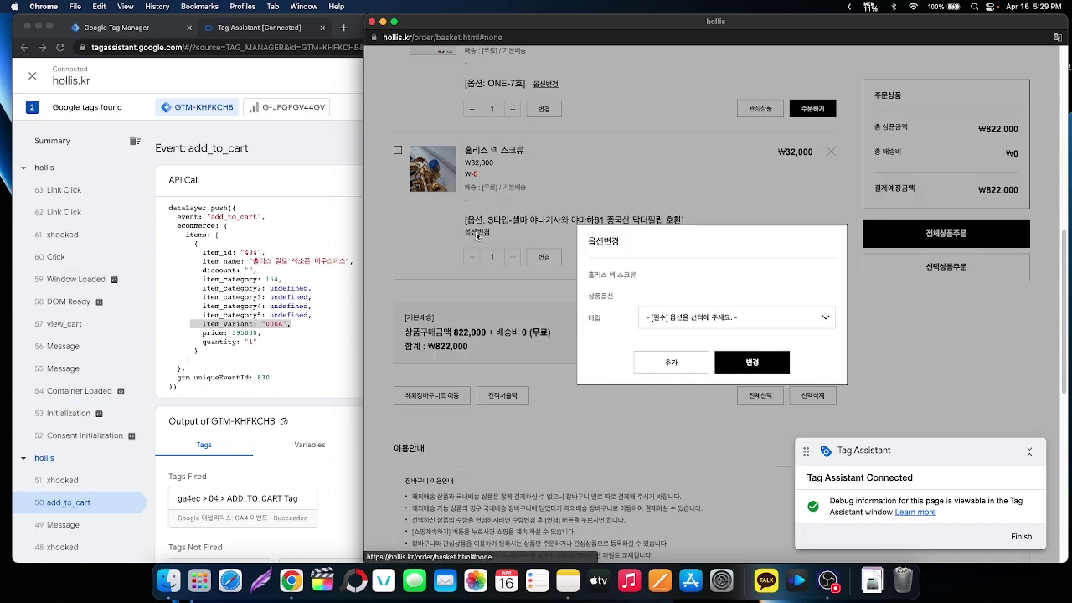
click(716, 318)
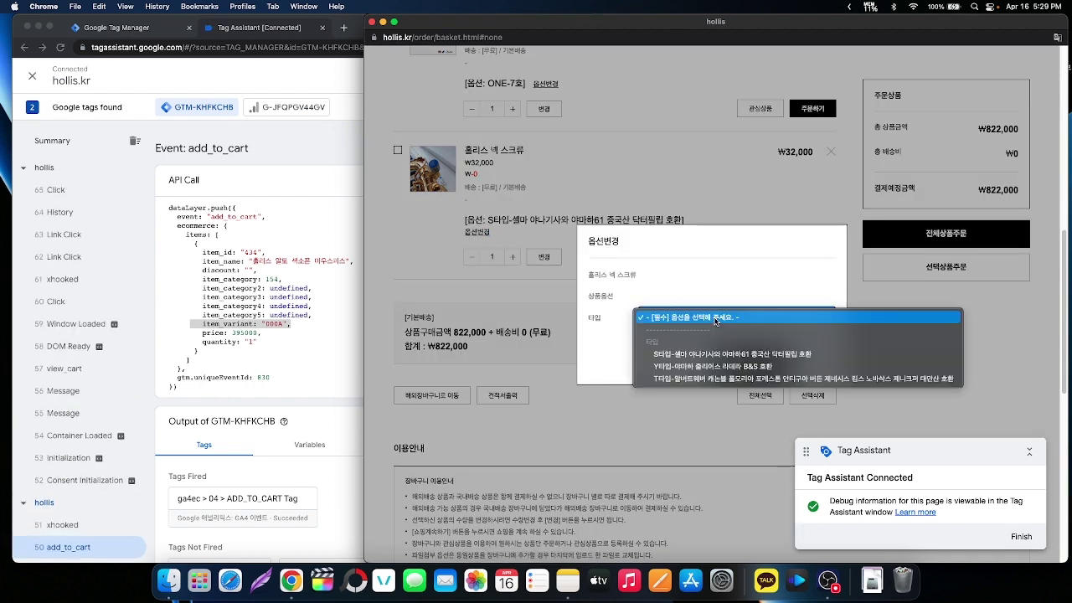
click(715, 366)
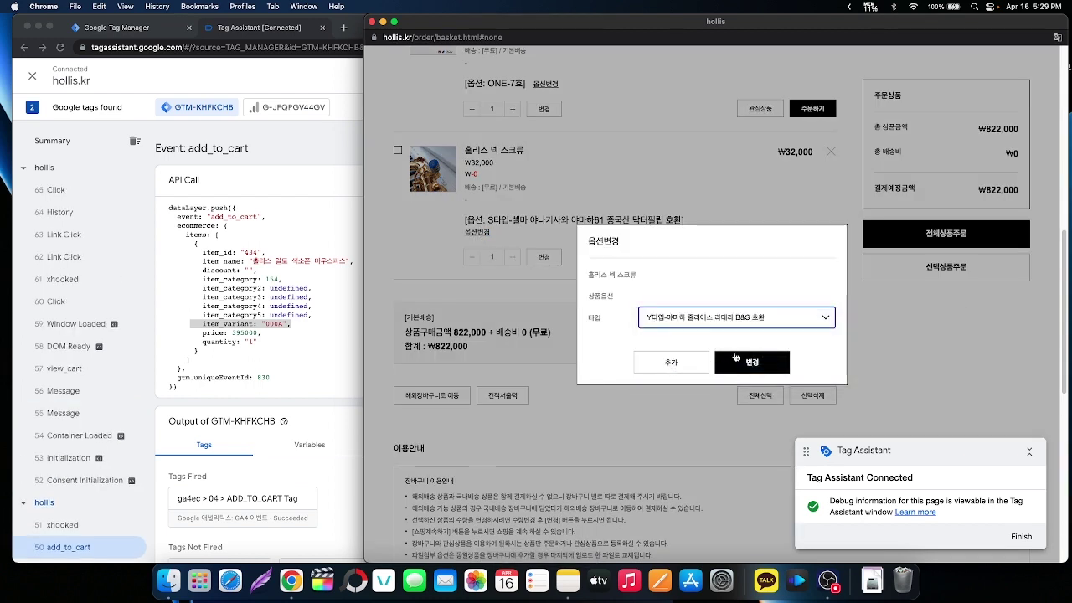
click(736, 359)
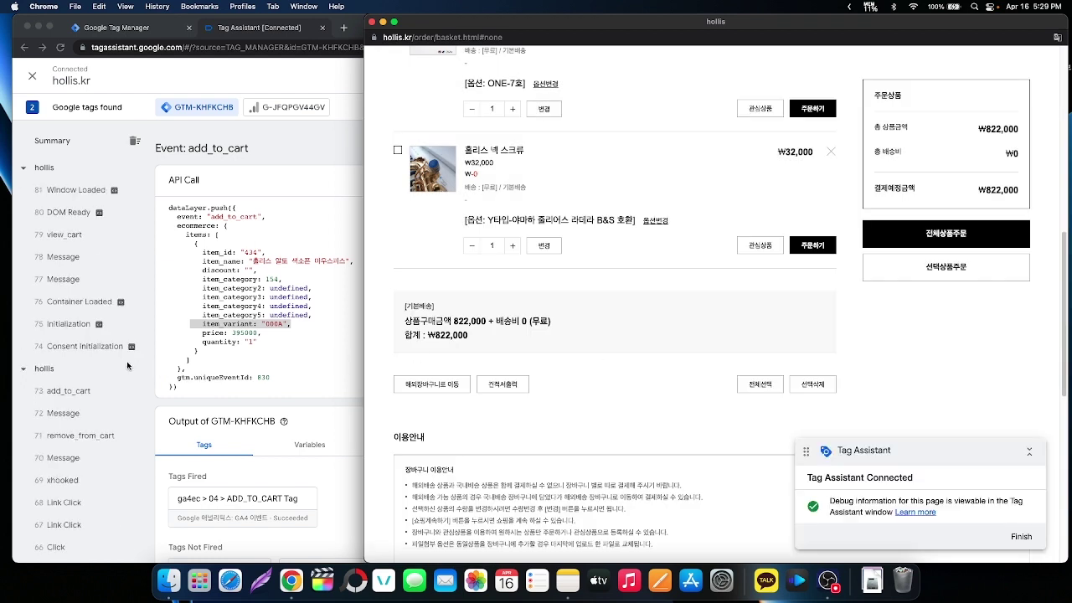
- Compare the remove_from_cart and add_to_cart events fired by the option change in Tag Assistant, focusing on item_variant
click(67, 442)
click(67, 441)
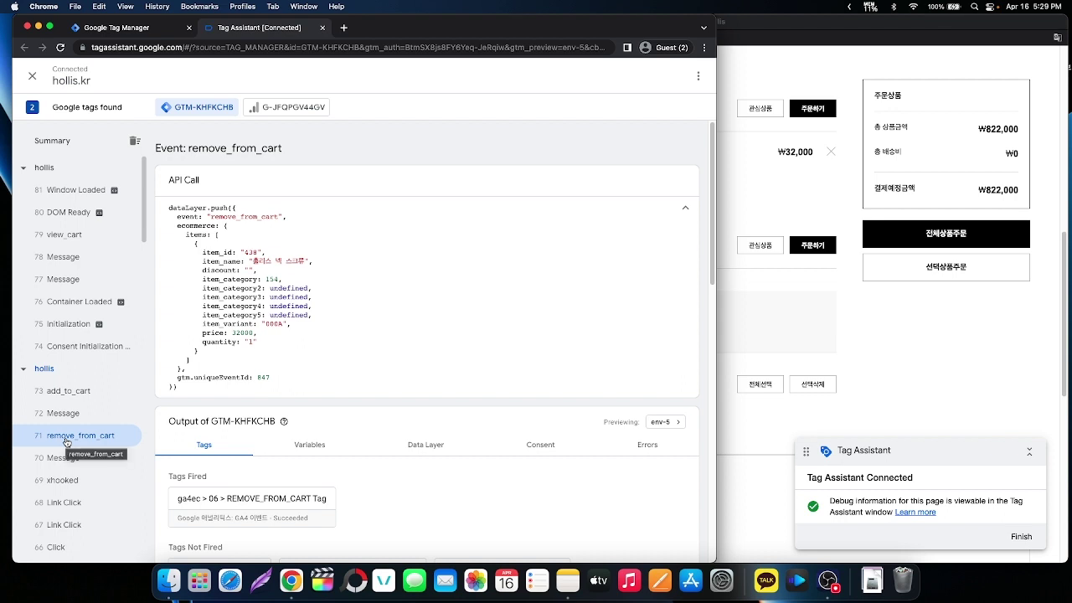
click(58, 391)
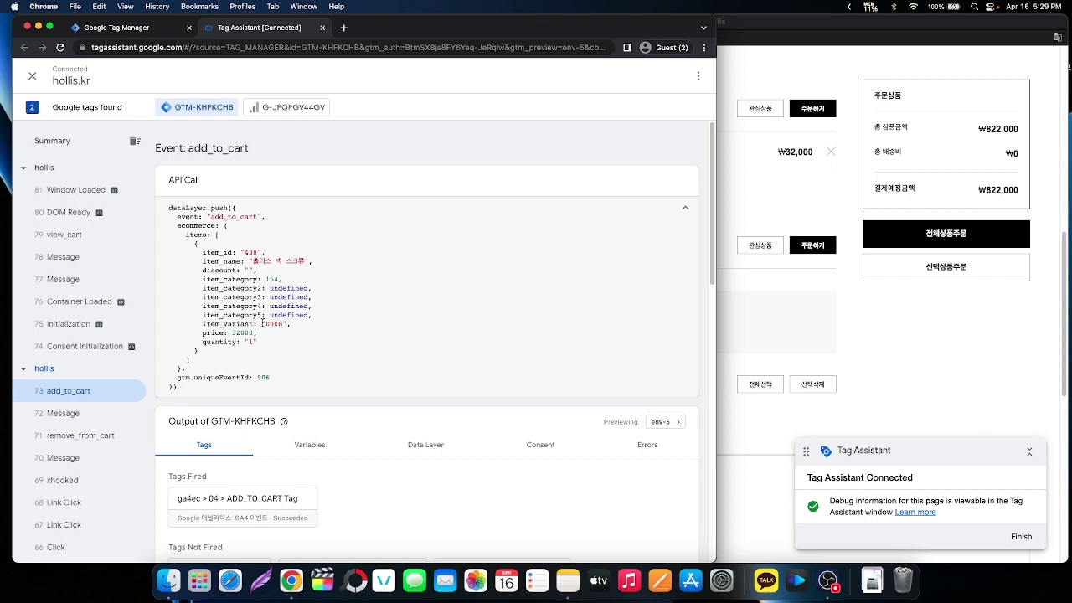
drag(263, 324, 300, 324)
- Examine the form data payload of the basket/ request in the DevTools network log
key(ctrl+Up)
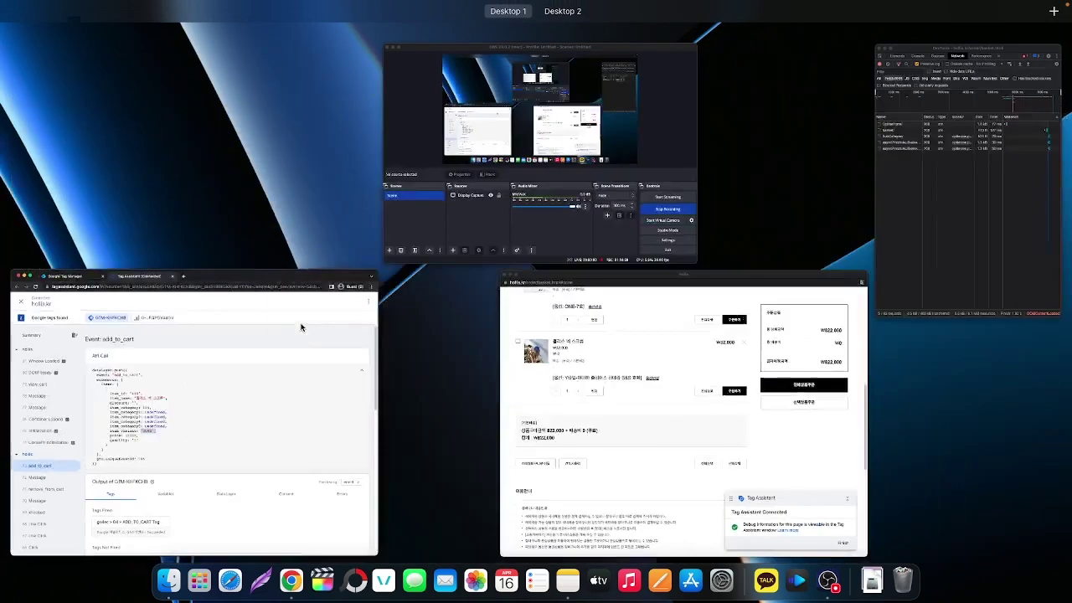
click(837, 258)
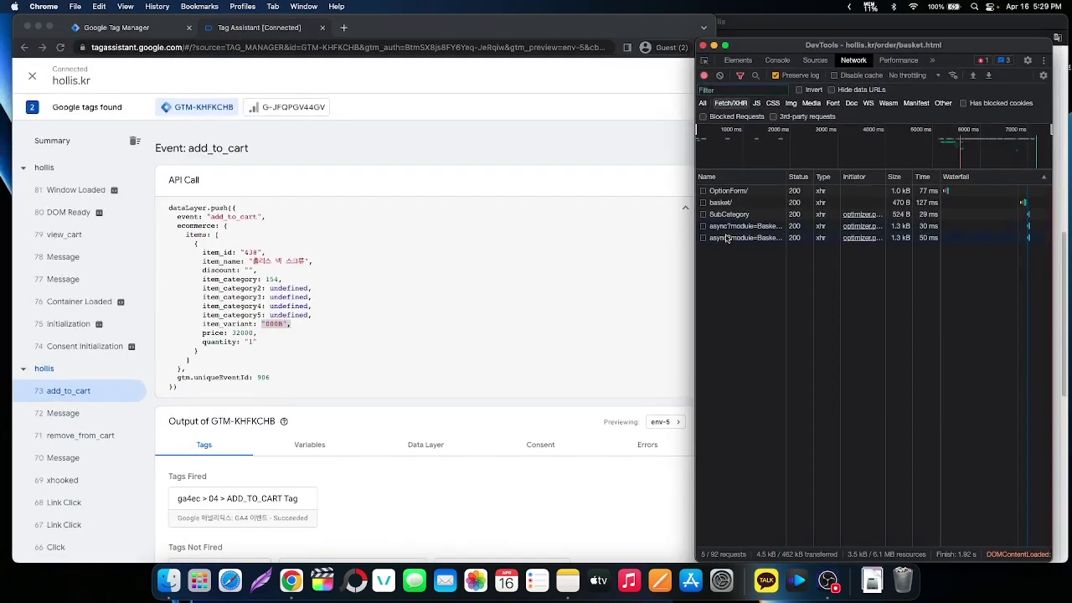
click(727, 205)
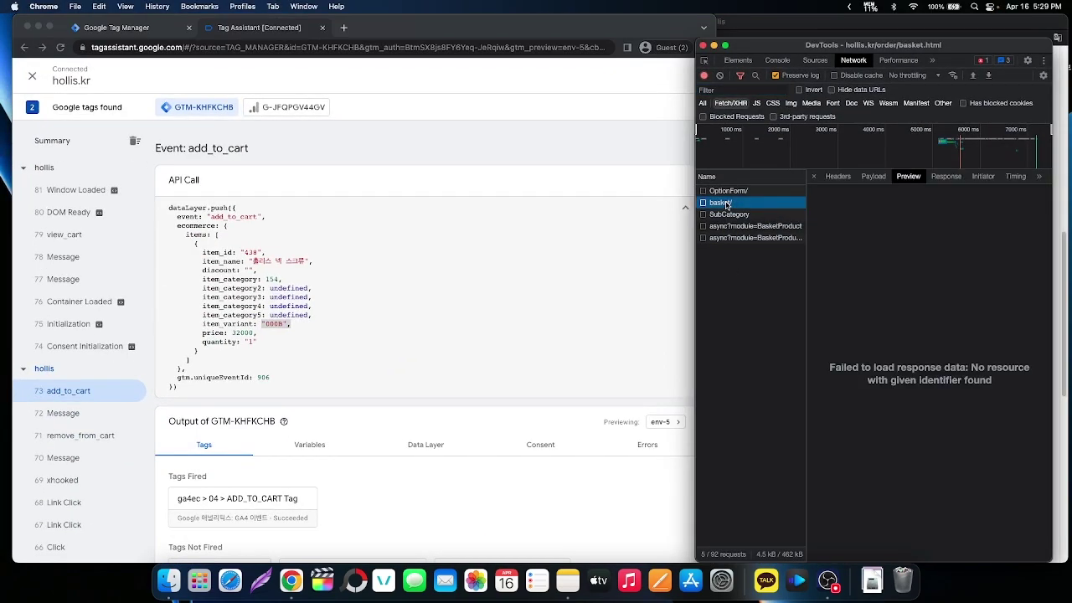
click(873, 176)
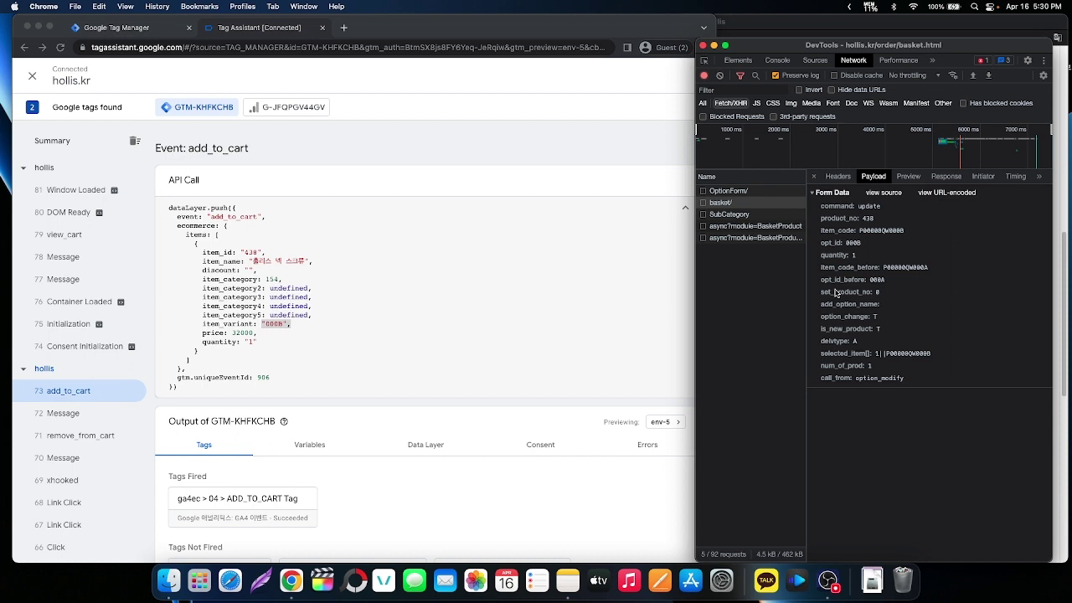
click(124, 28)
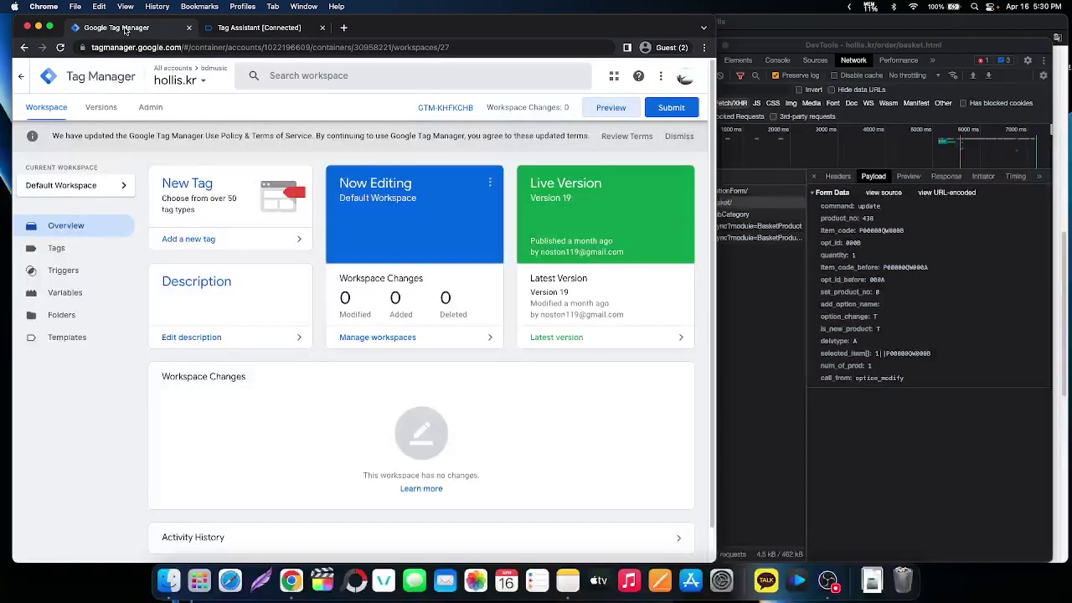
click(89, 250)
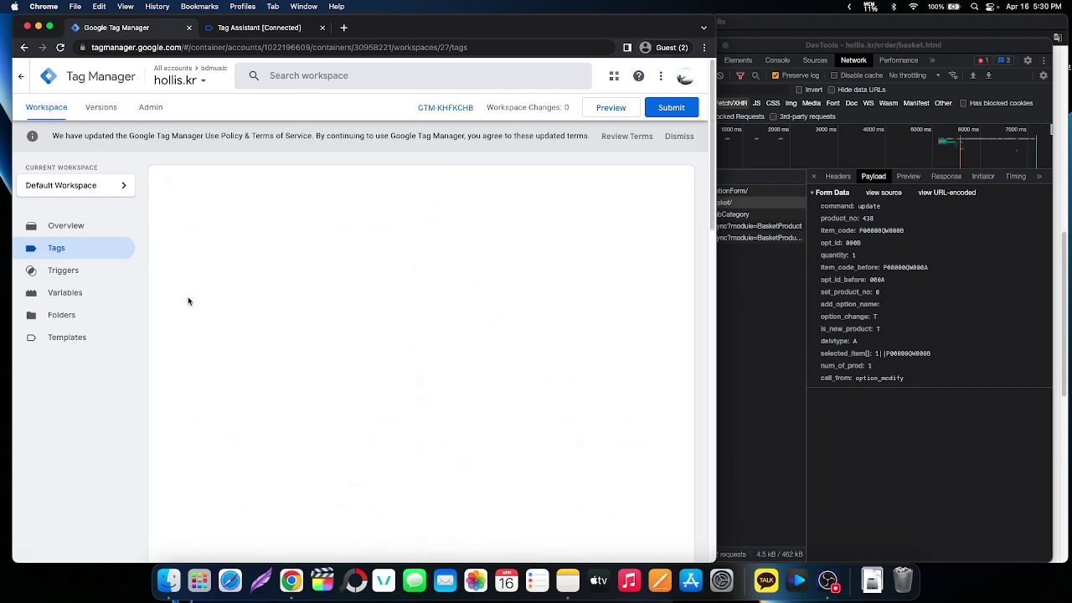
scroll(188, 300, down, 3)
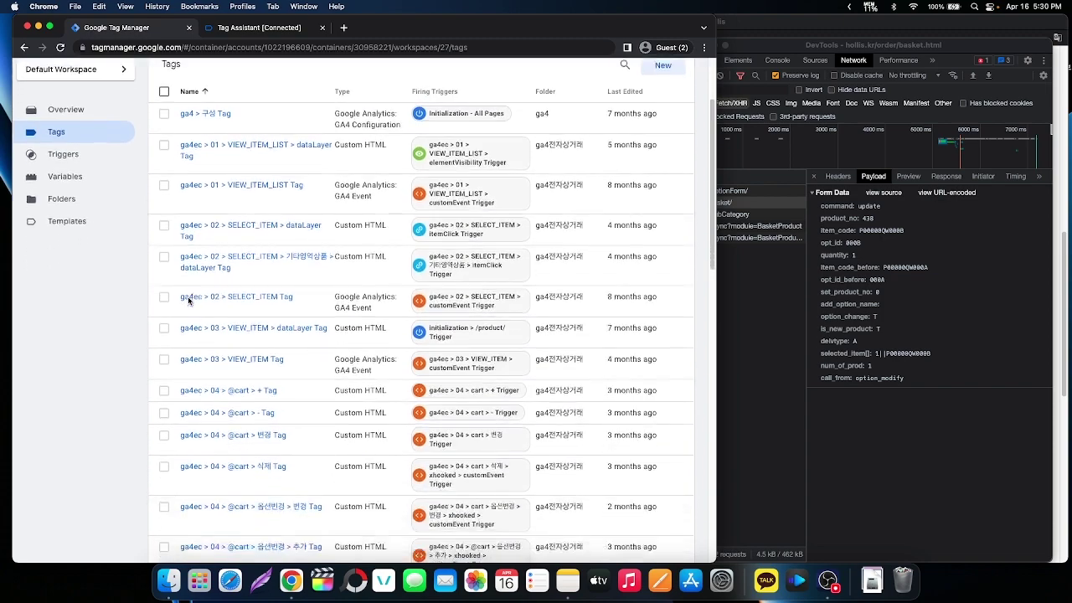
scroll(187, 301, down, 5)
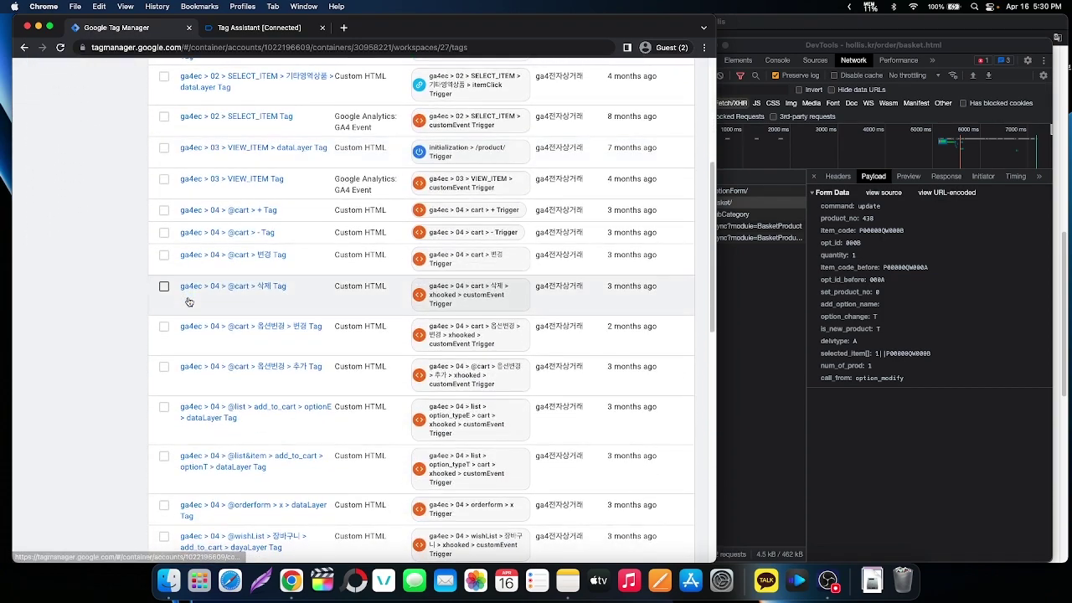
click(211, 258)
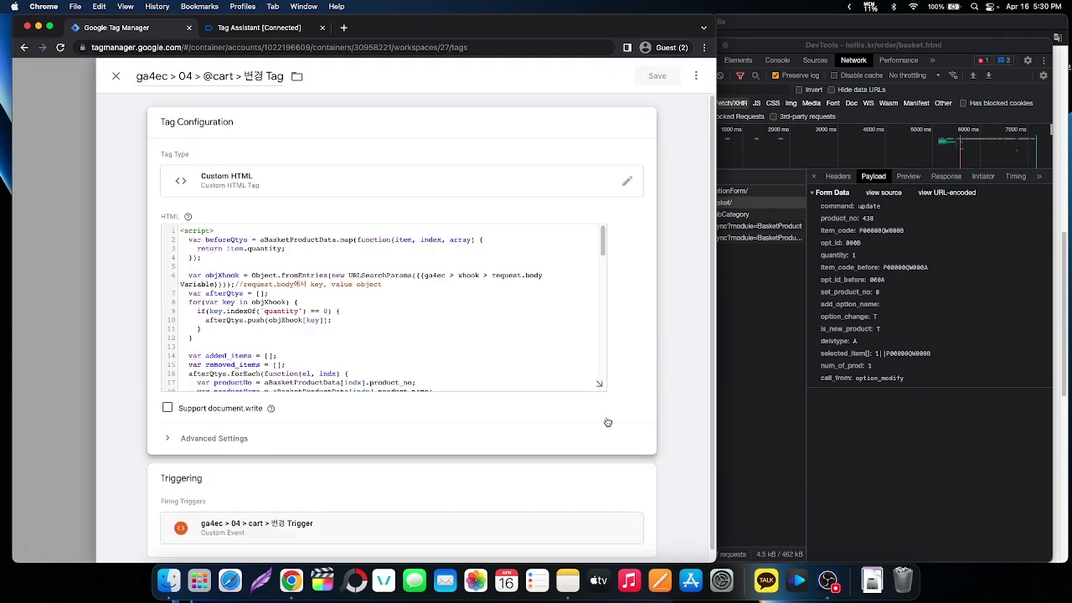
click(600, 385)
scroll(599, 385, down, 2)
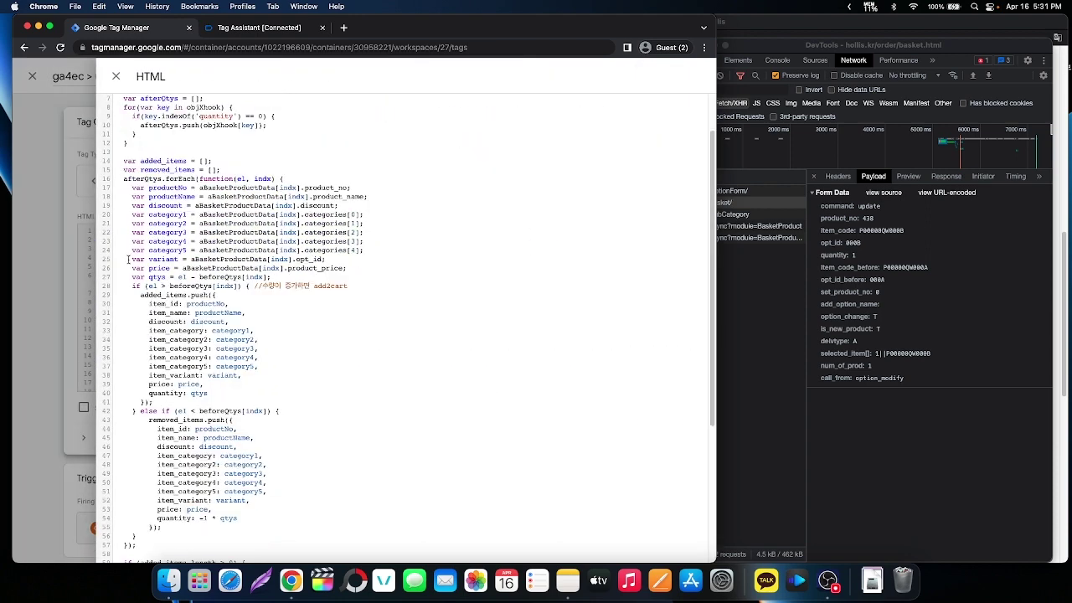
scroll(128, 259, up, 1)
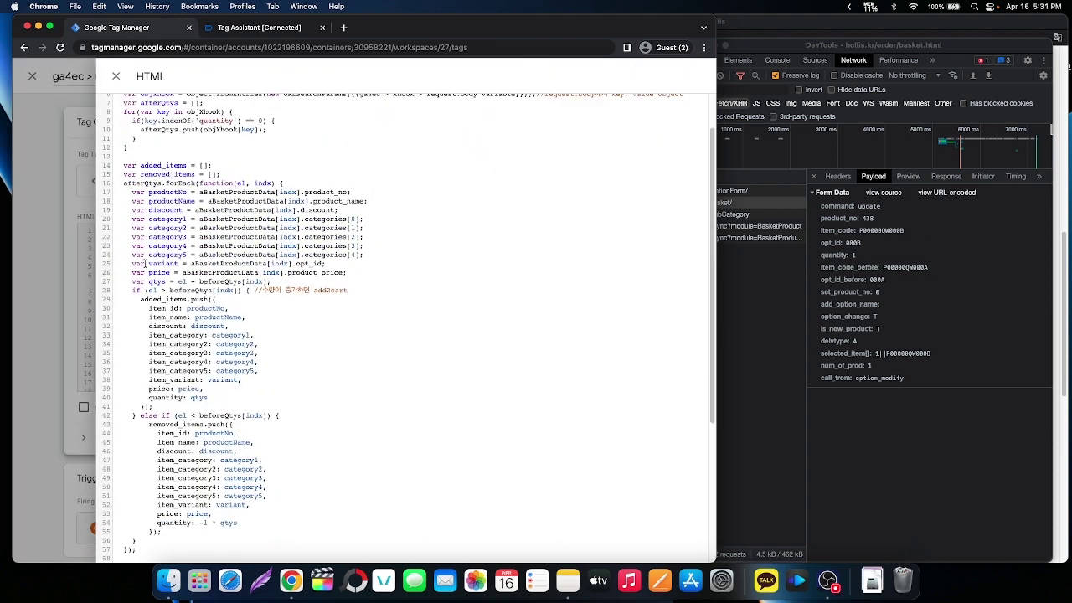
drag(149, 263, 325, 263)
- Review the items on the hollis.kr cart page and order all of them to open the checkout page
scroll(151, 149, up, 3)
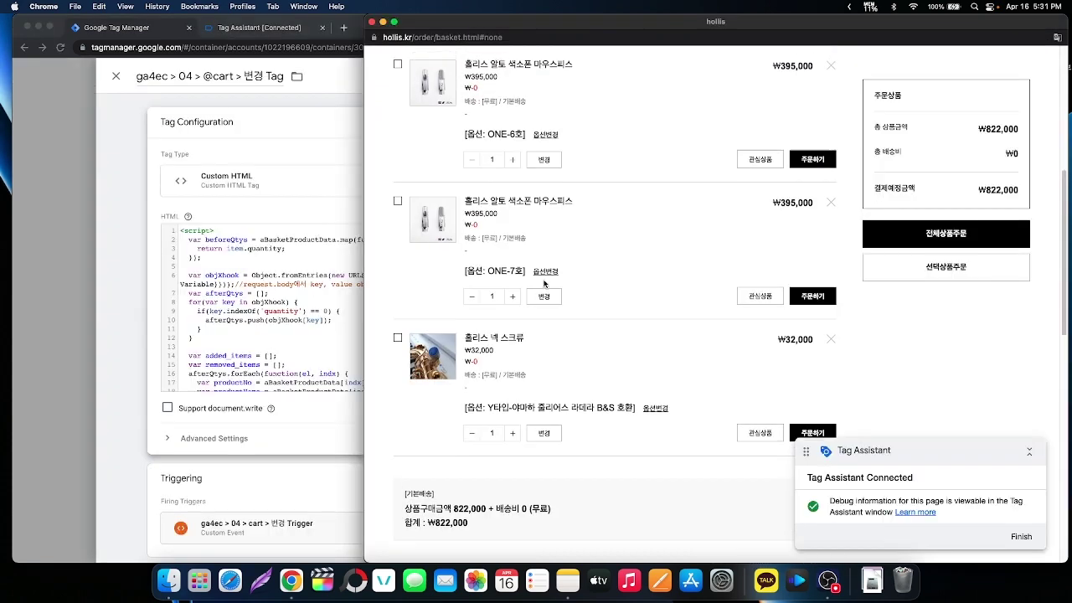
scroll(545, 287, up, 3)
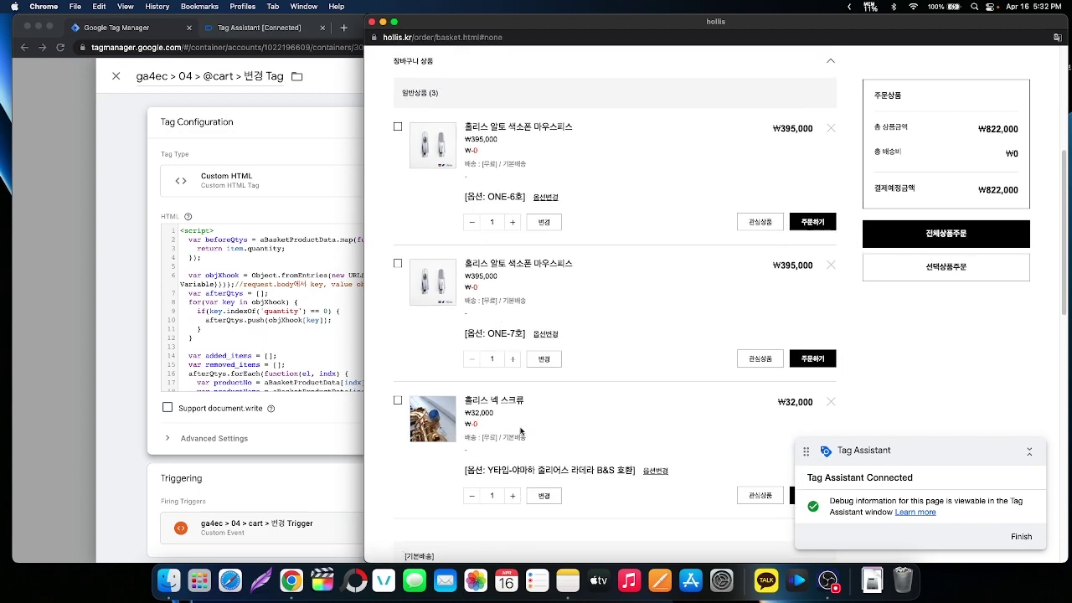
scroll(520, 430, up, 1)
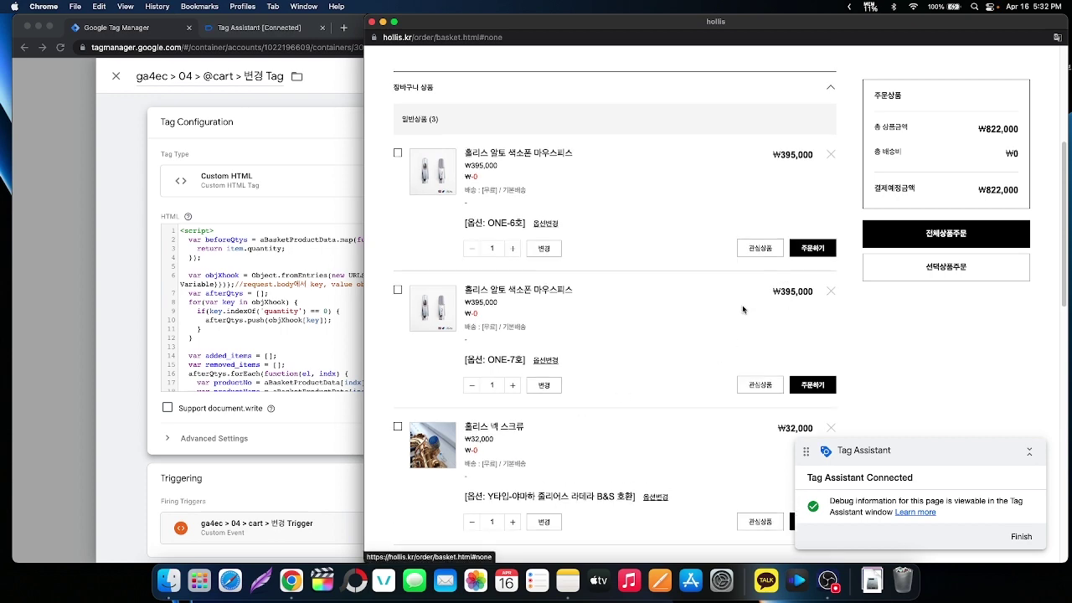
scroll(731, 309, up, 3)
scroll(728, 311, up, 3)
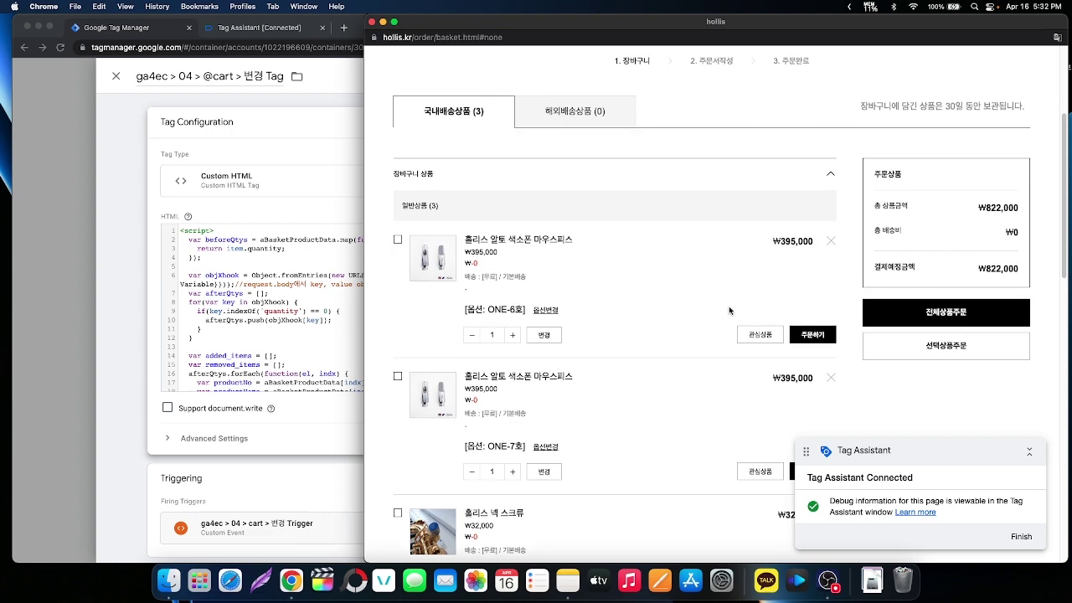
scroll(729, 311, down, 7)
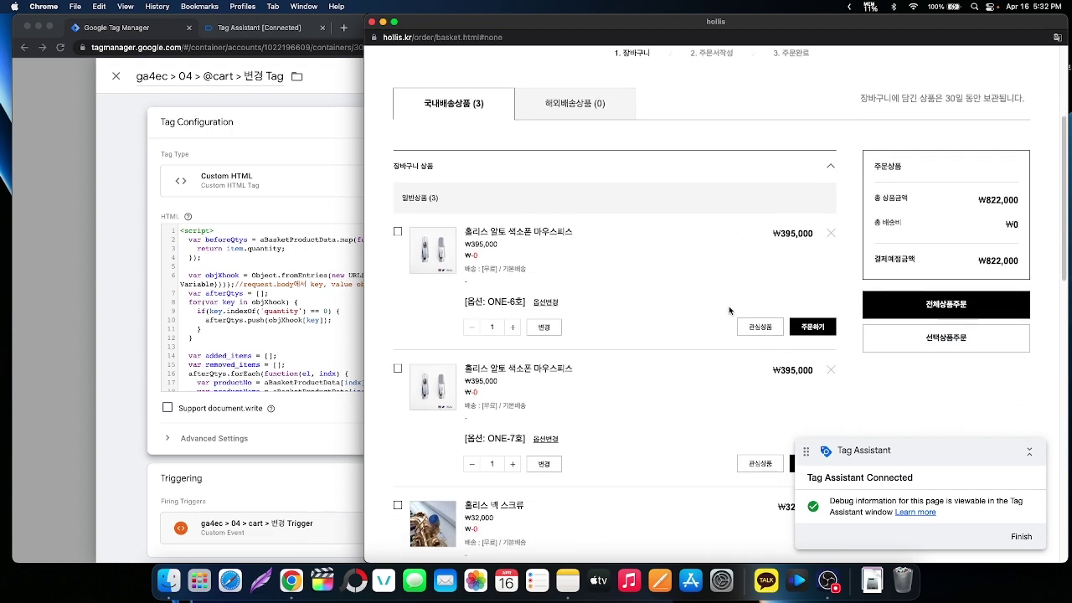
click(927, 237)
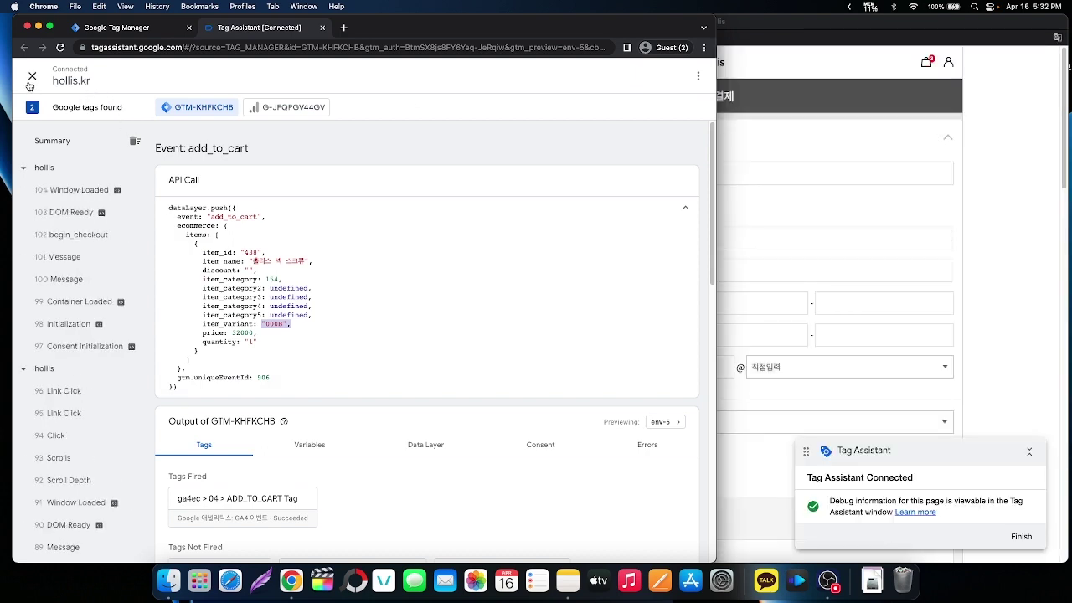
- Compare the items in the begin_checkout event in Tag Assistant with the ordered products on the hollis.kr order form
click(71, 235)
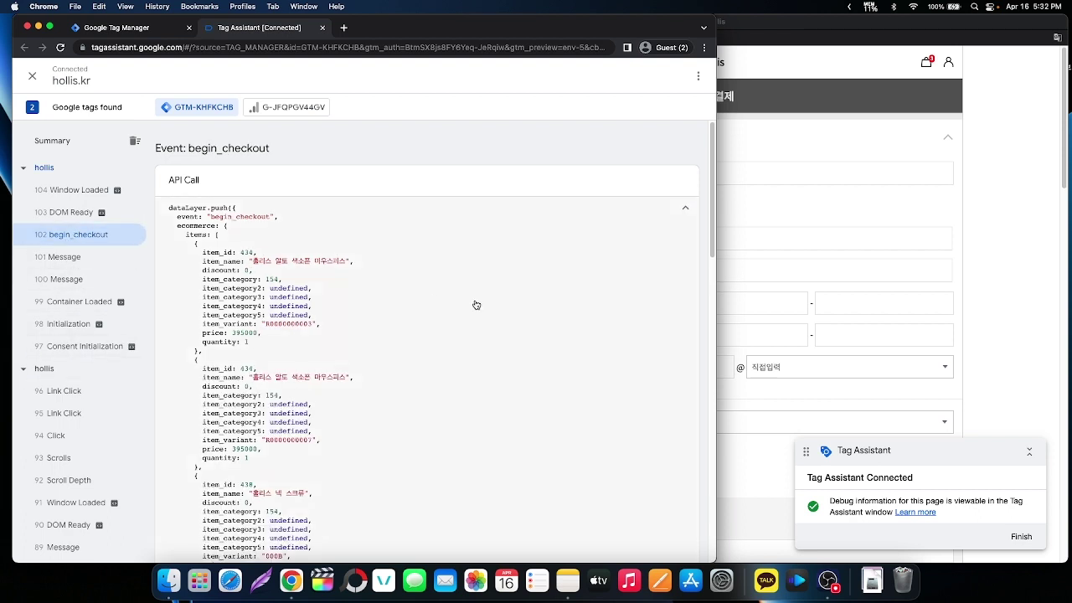
click(1016, 315)
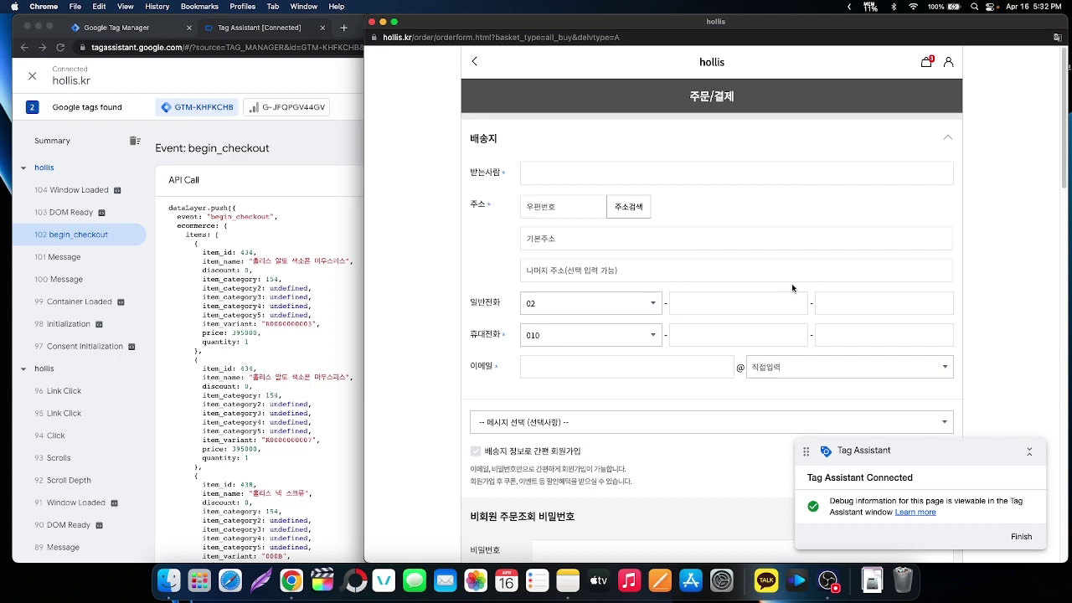
scroll(782, 289, down, 3)
scroll(777, 291, down, 8)
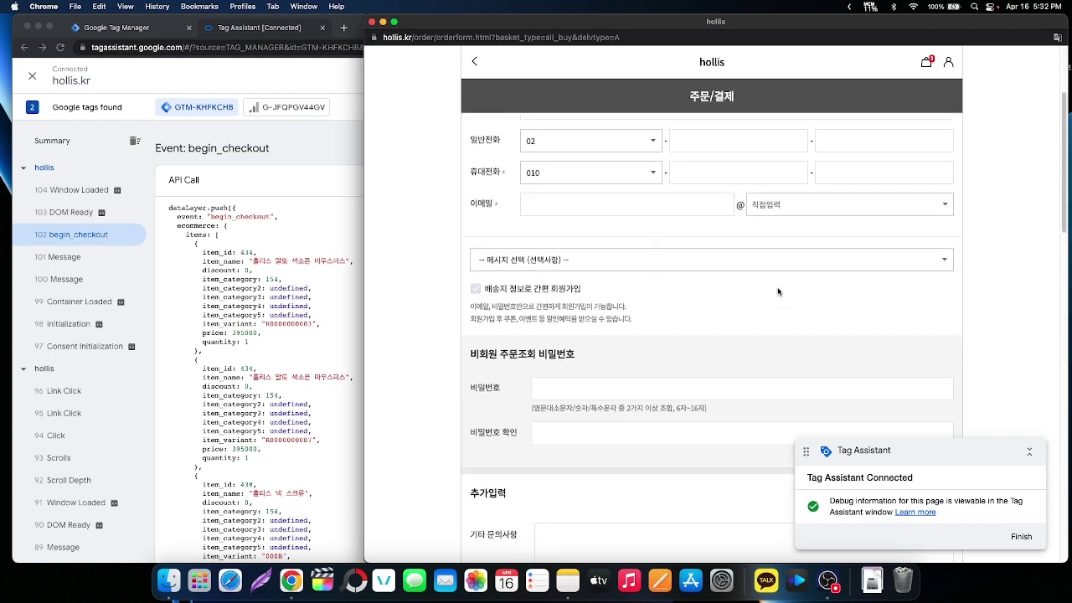
scroll(778, 291, down, 10)
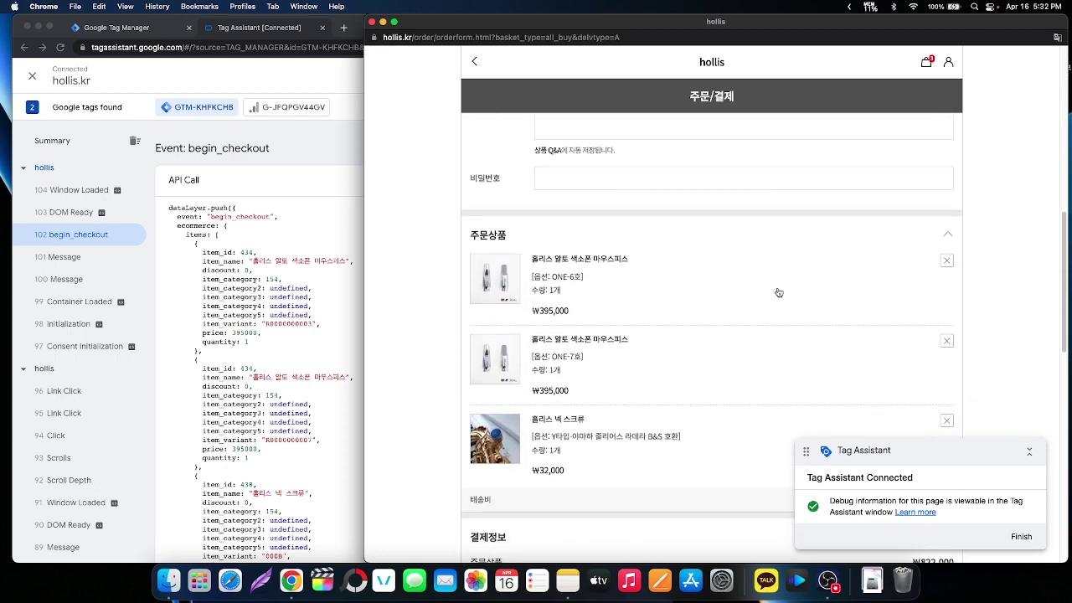
scroll(778, 291, down, 8)
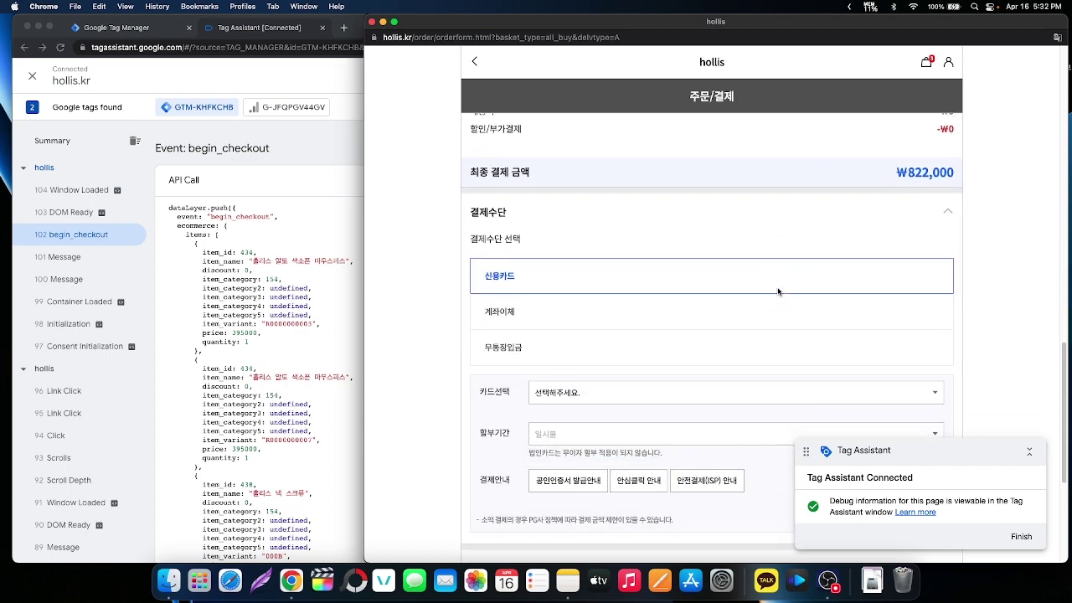
scroll(778, 292, up, 20)
scroll(778, 291, down, 1)
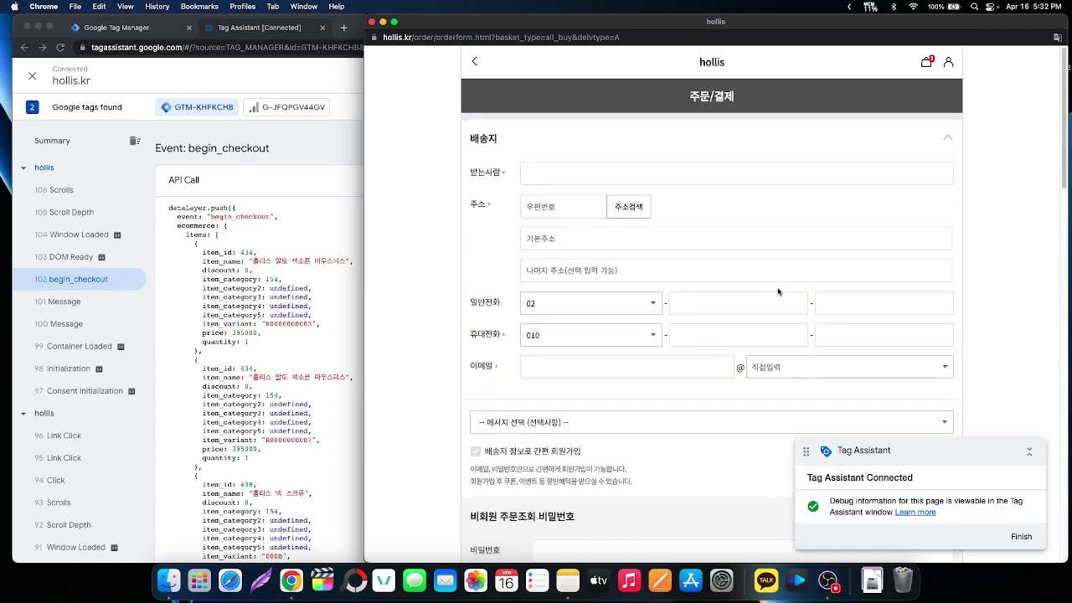
- Activate the recipient field on the order form to fire add_shipping_info, and open that event in Tag Assistant
click(558, 174)
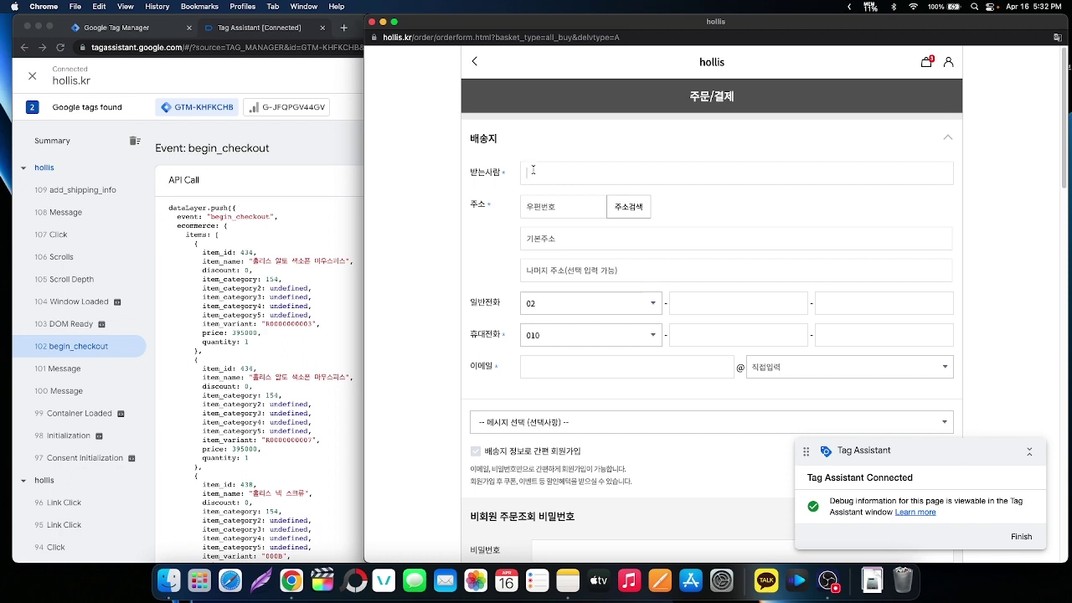
click(77, 193)
click(77, 194)
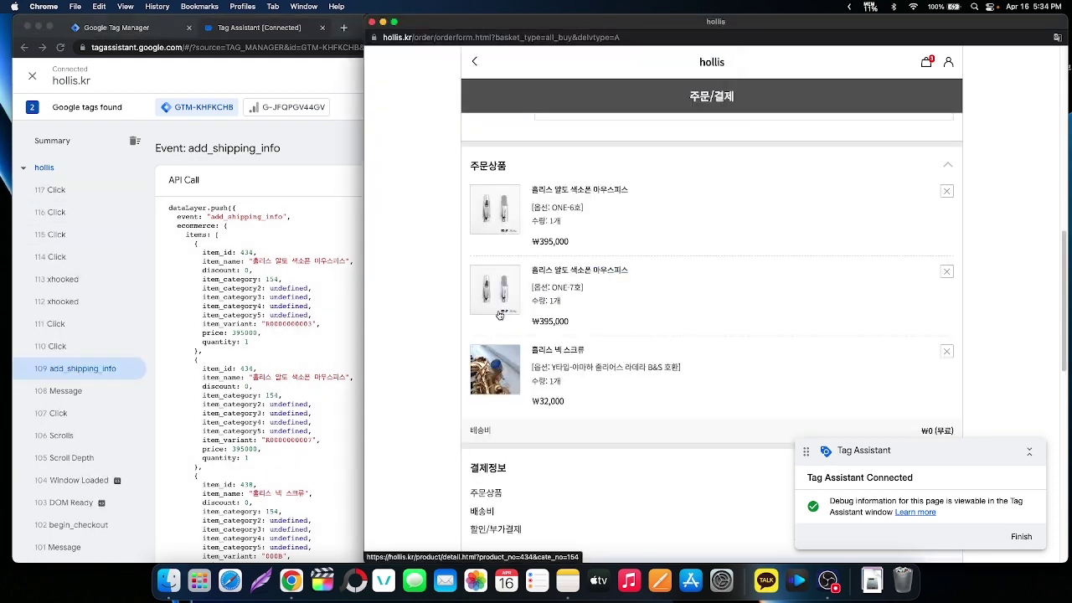
- Remove the ONE-6호 alto saxophone mouthpiece from the order and inspect item_variant in the resulting remove_from_cart event
click(947, 191)
click(812, 98)
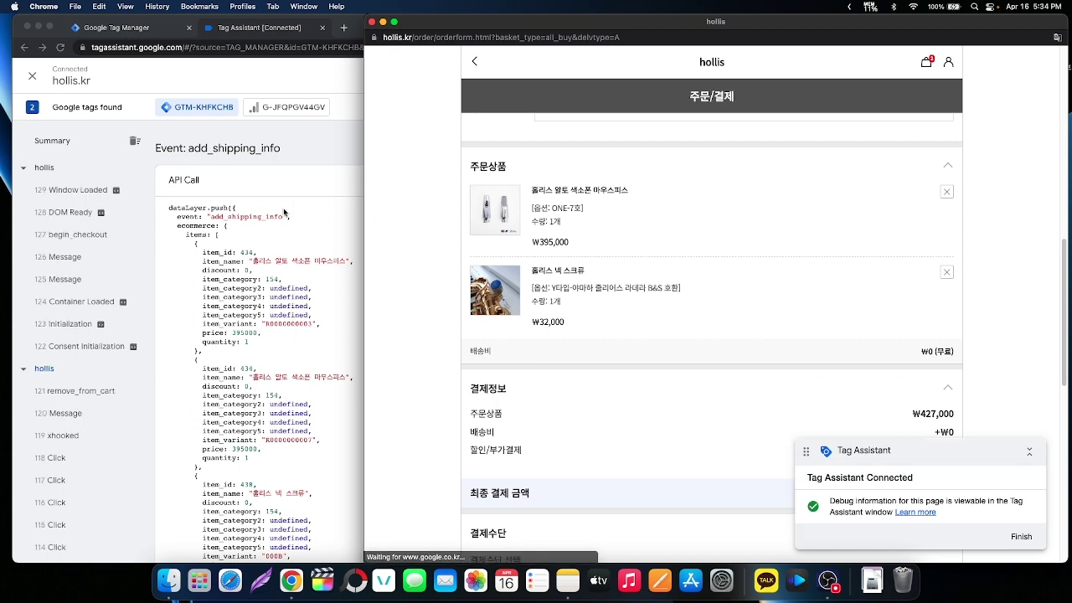
click(69, 393)
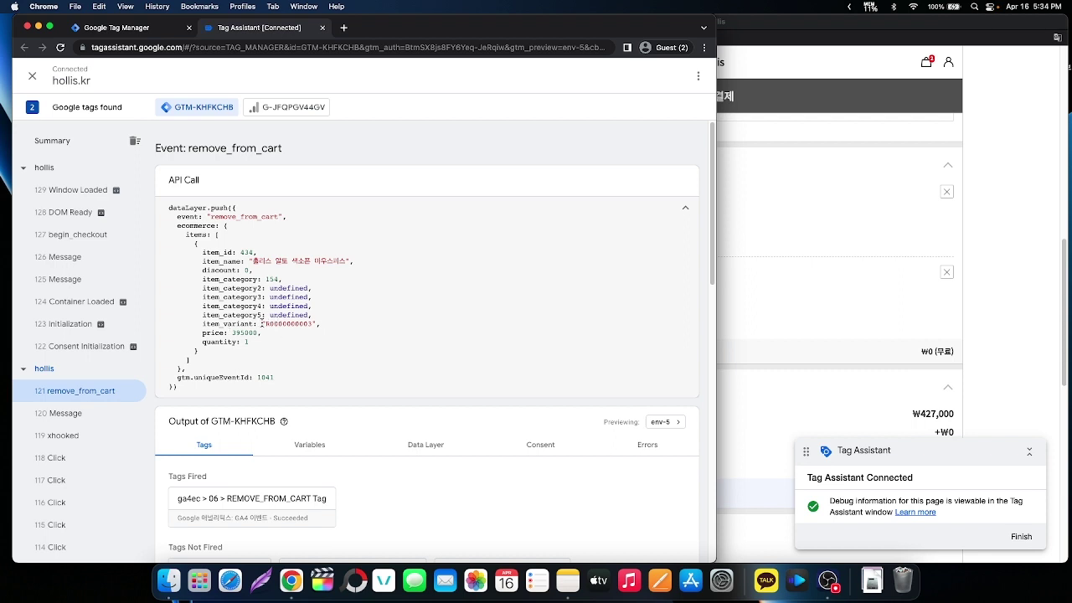
drag(262, 323, 320, 320)
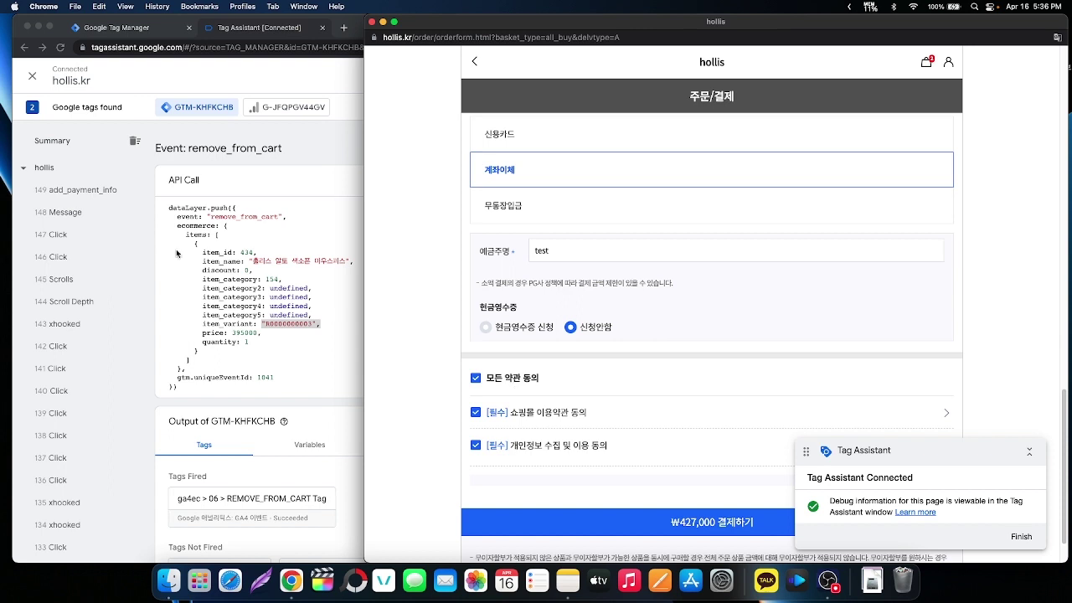
- Examine the add_payment_info event in Tag Assistant and the payment method section of the order form it relates to
click(65, 197)
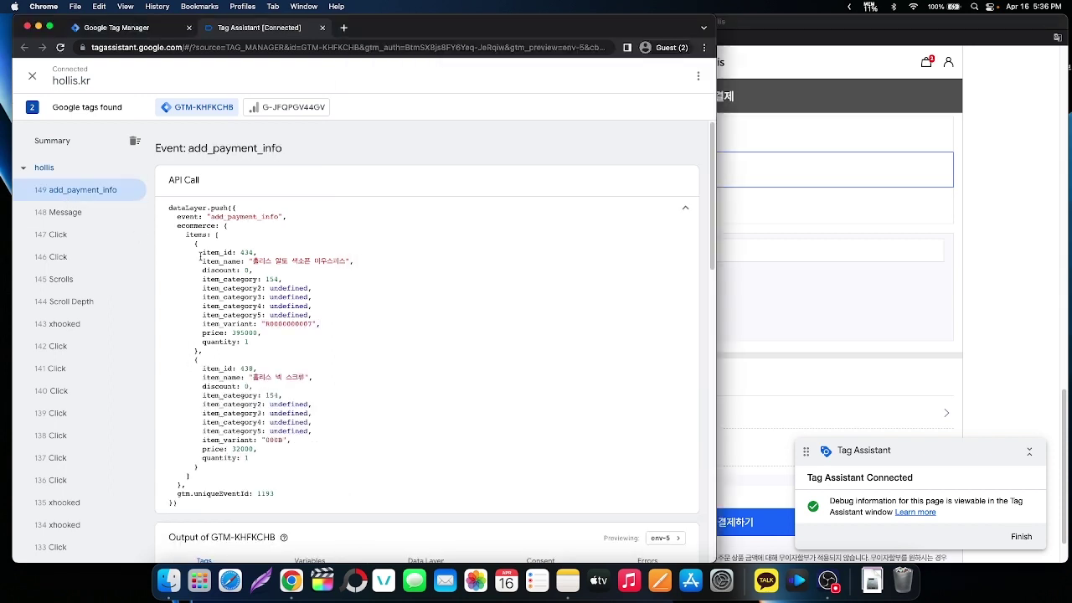
click(1005, 237)
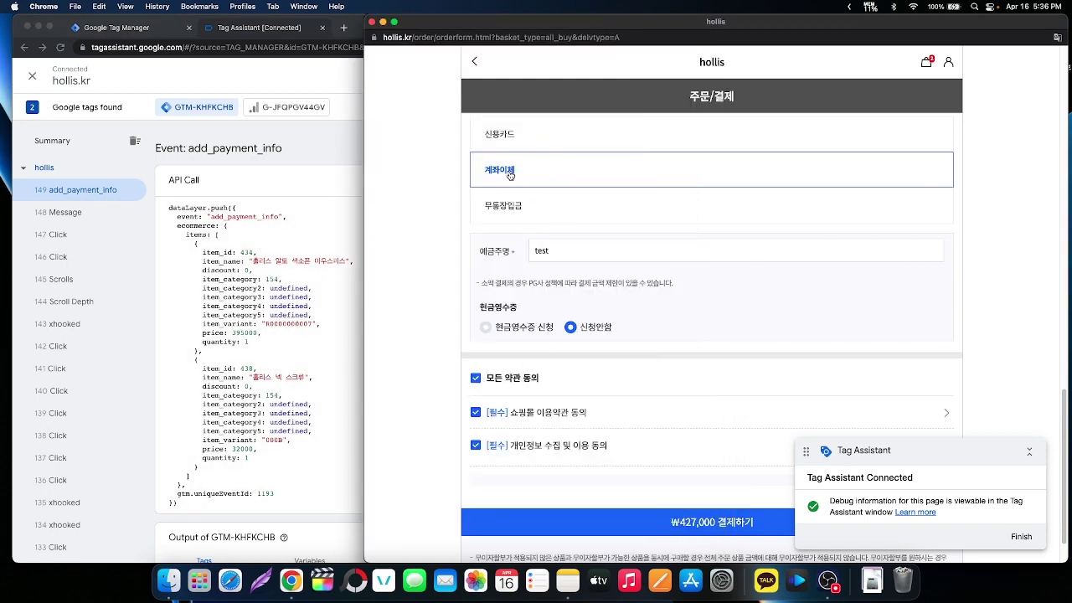
scroll(511, 176, up, 2)
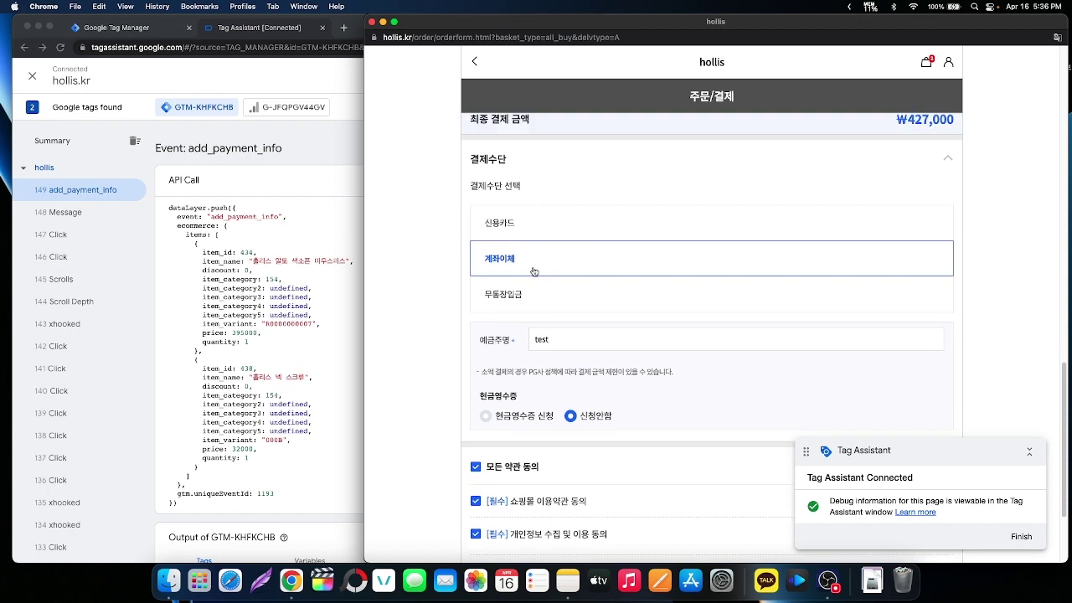
scroll(534, 272, down, 1)
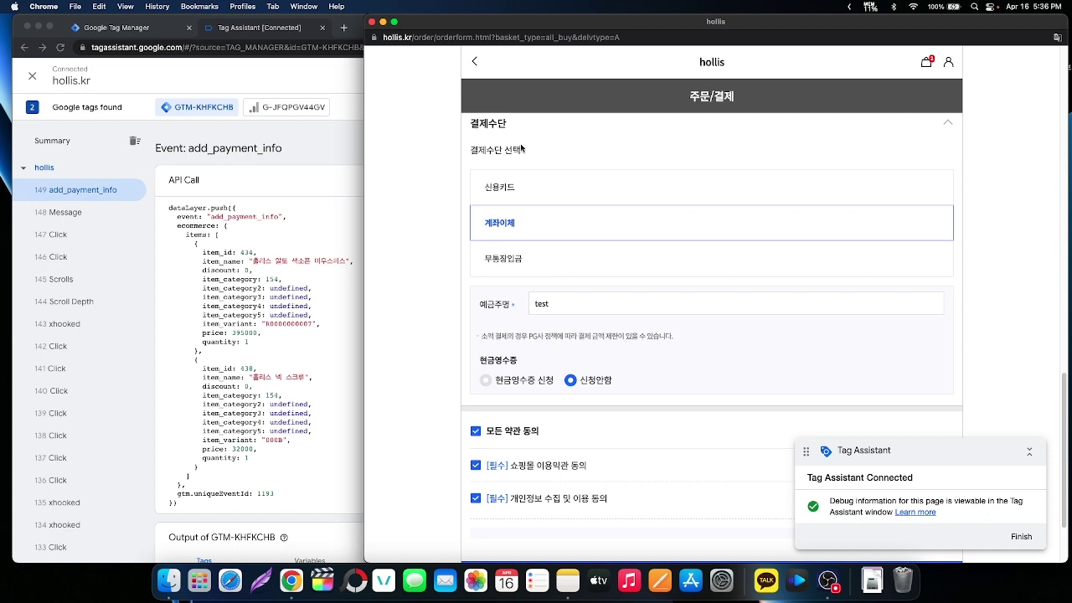
scroll(553, 241, down, 3)
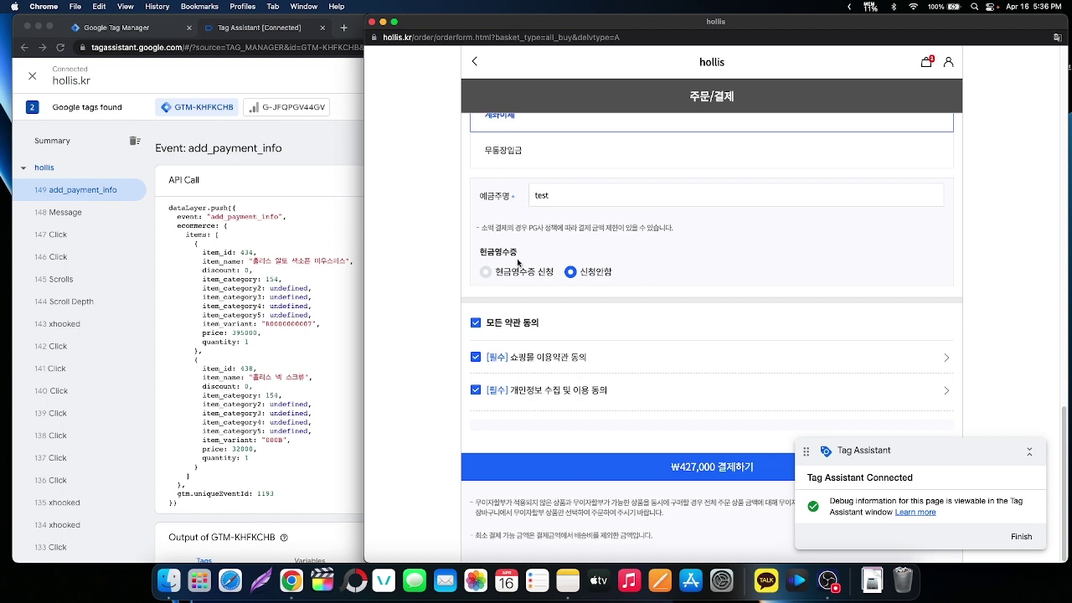
- Submit the hollis.kr order without a detailed address, review the order confirmation details and proceed to payment
click(699, 467)
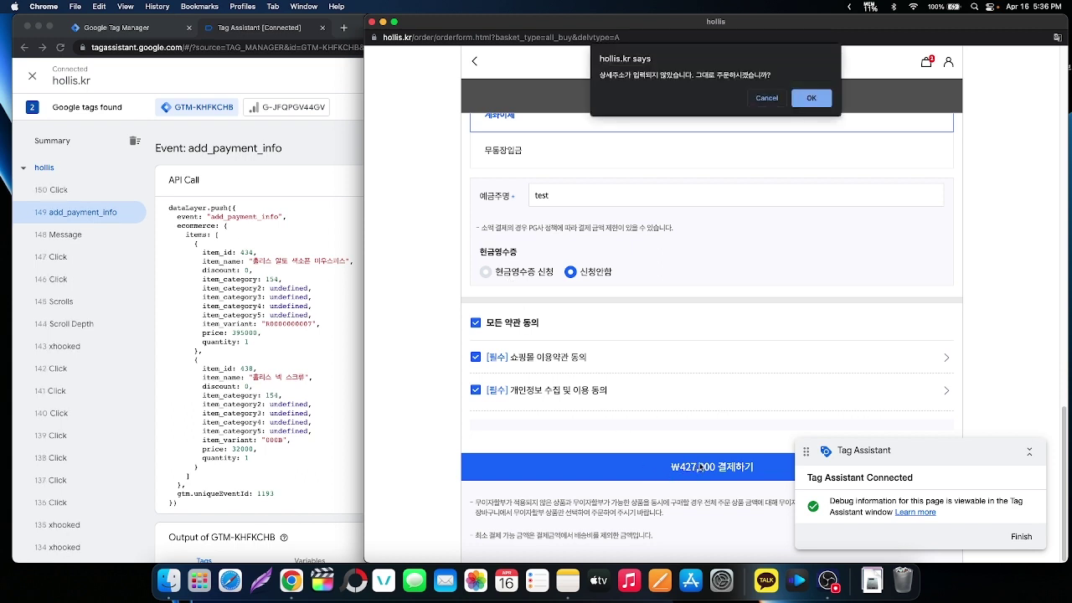
key(Return)
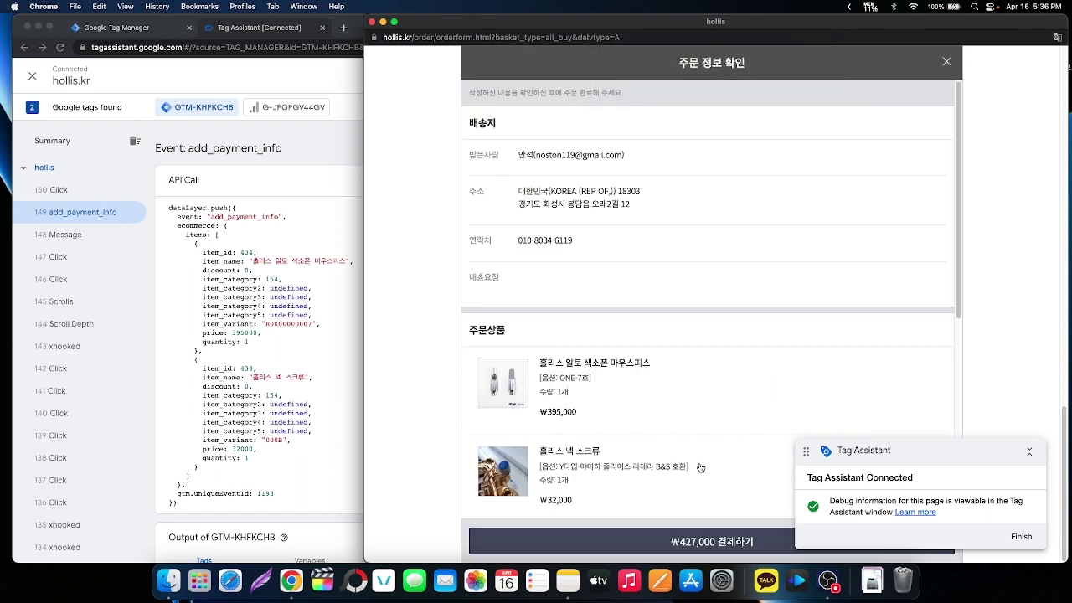
scroll(657, 397, down, 10)
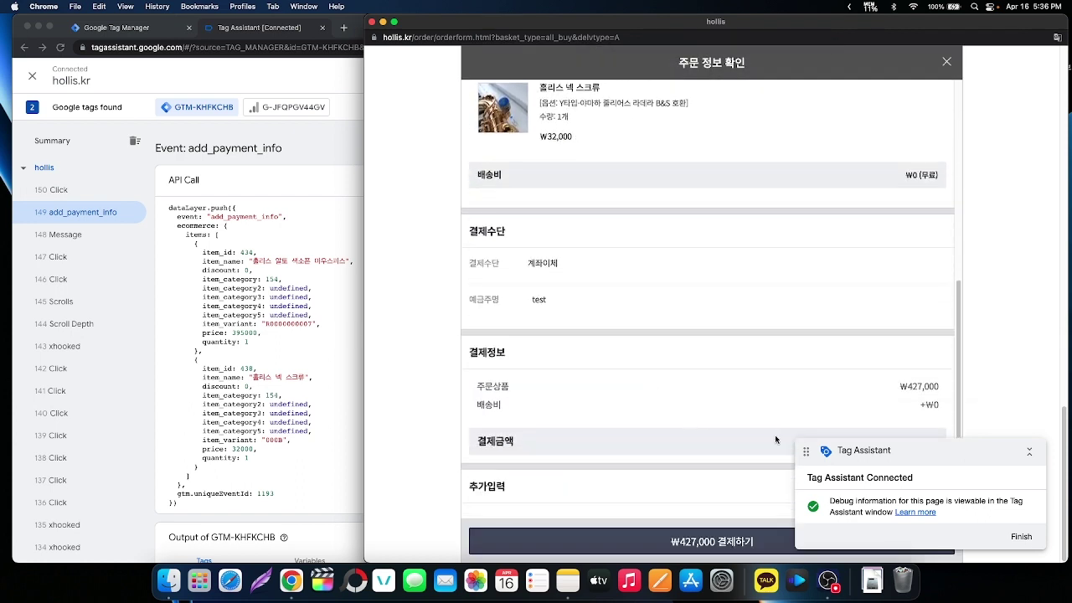
scroll(589, 309, up, 10)
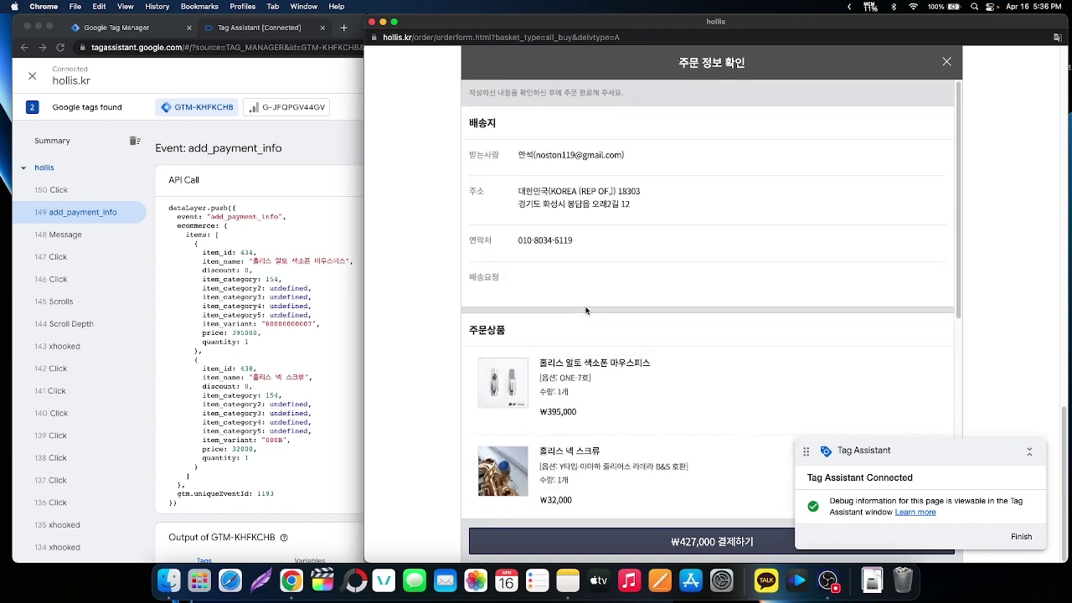
click(696, 543)
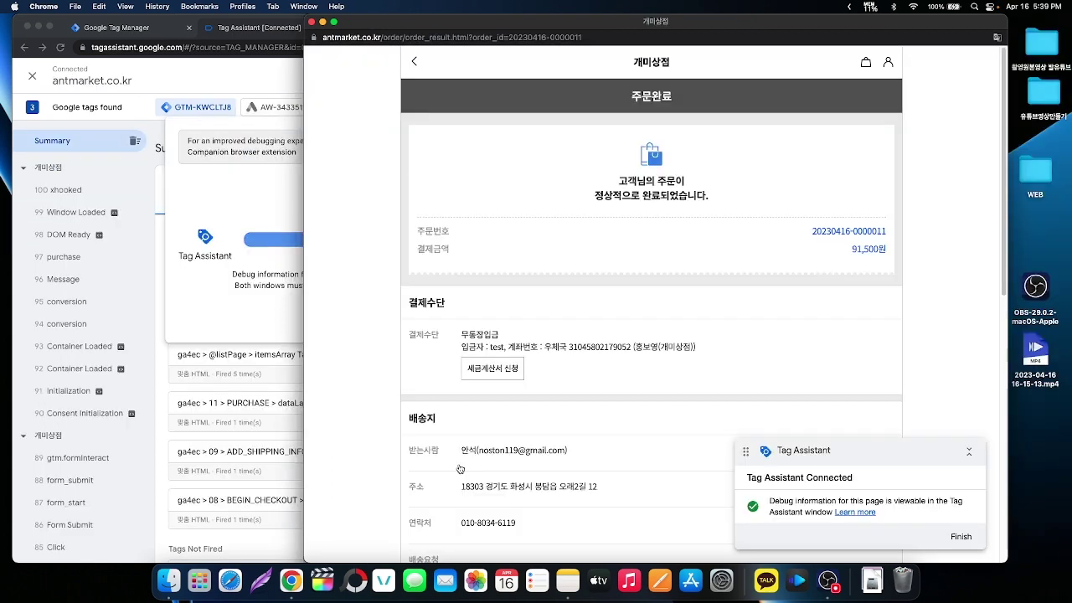
- Examine the purchase event for antmarket.co.kr in Tag Assistant, including the ga4ec > 11 > PURCHASE Tag details and the full dataLayer push
click(71, 266)
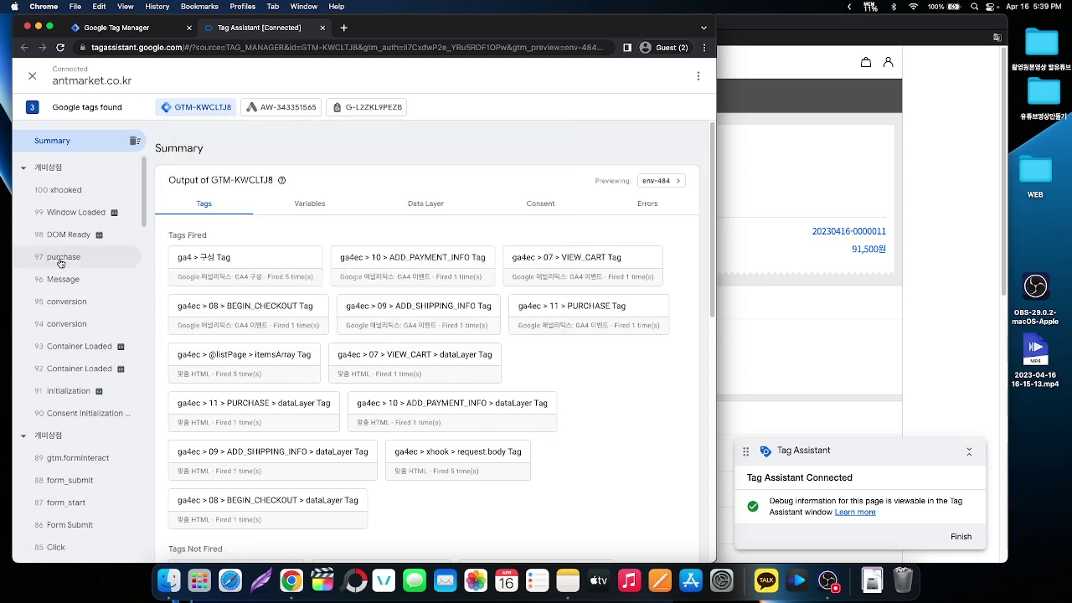
click(60, 263)
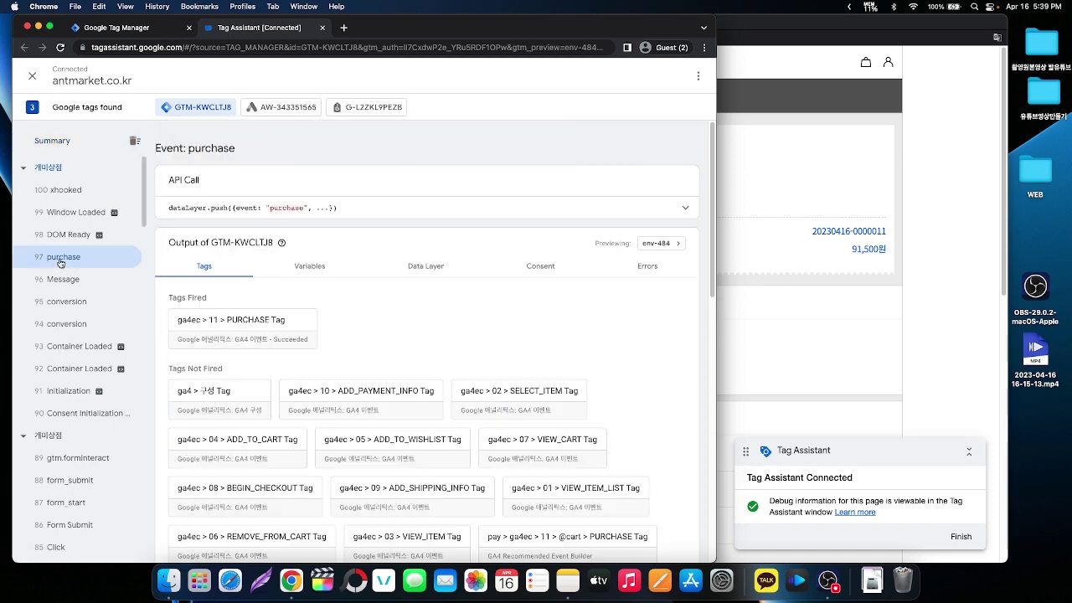
click(259, 320)
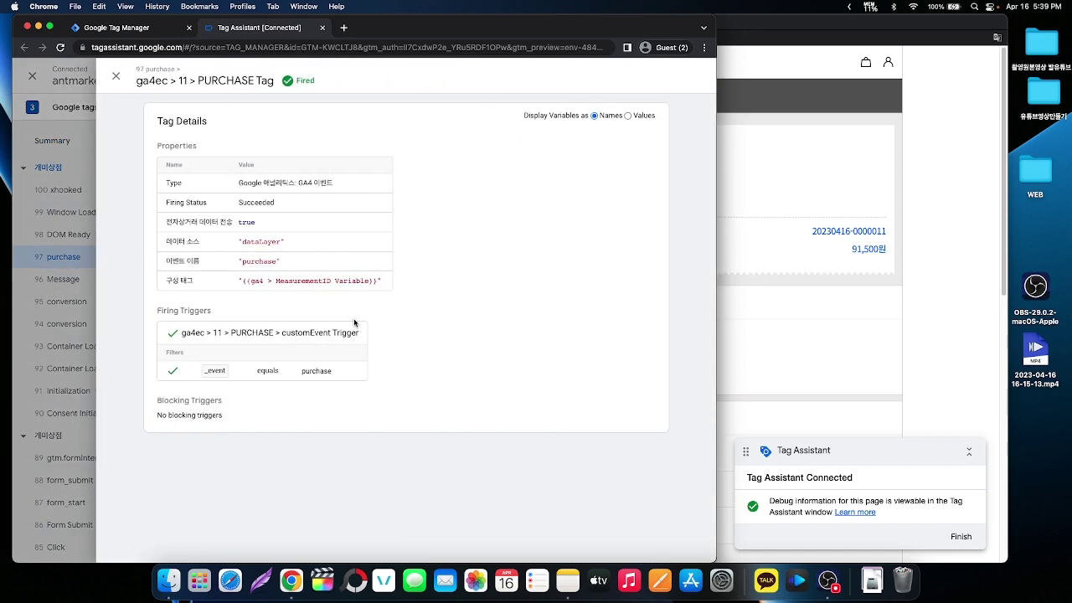
key(Escape)
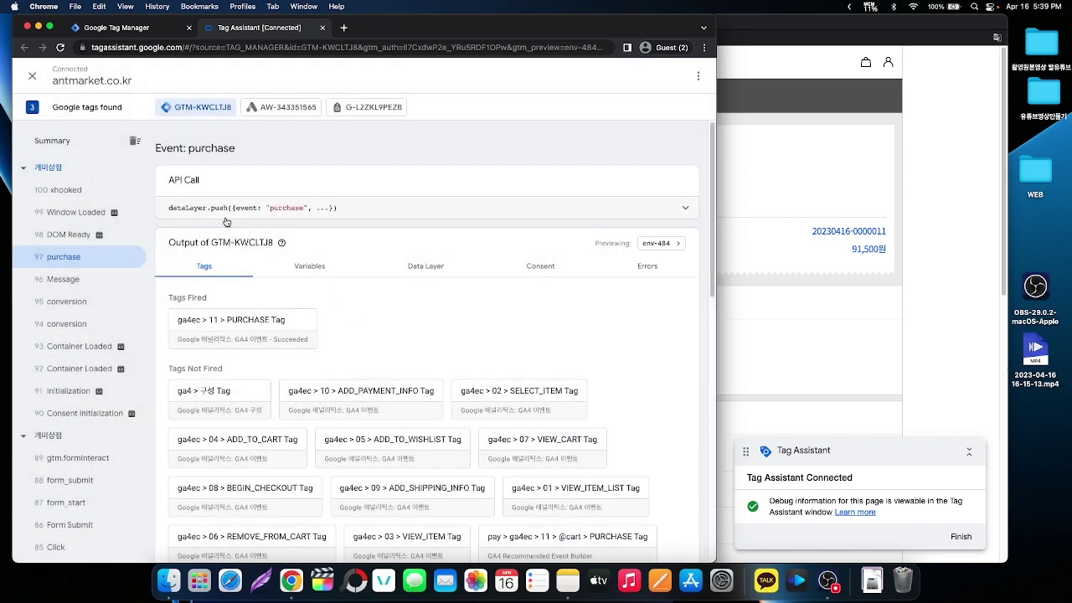
click(226, 209)
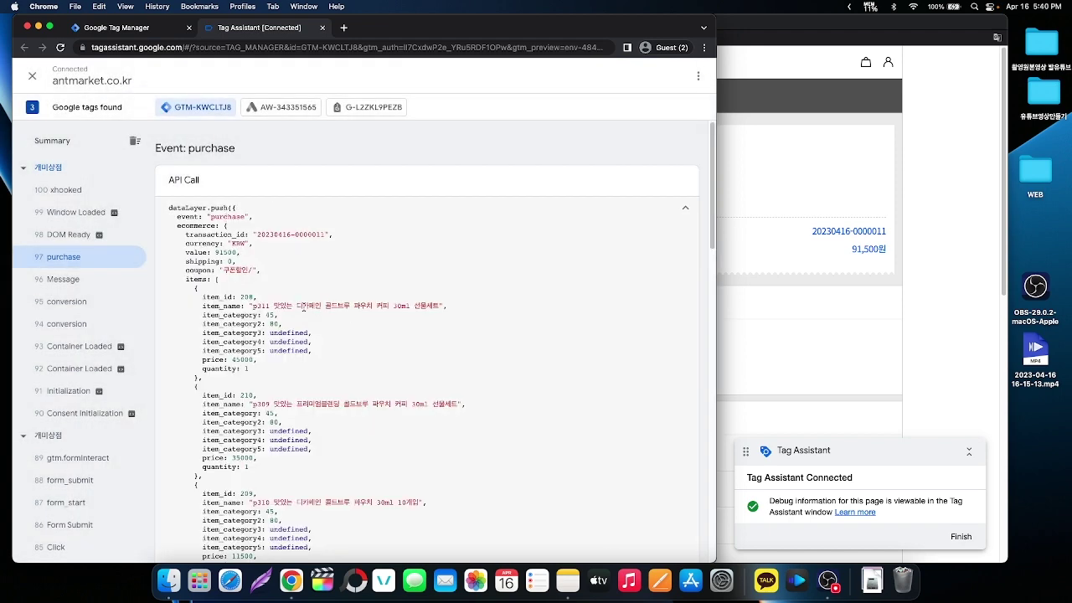
scroll(304, 309, down, 8)
scroll(304, 310, up, 10)
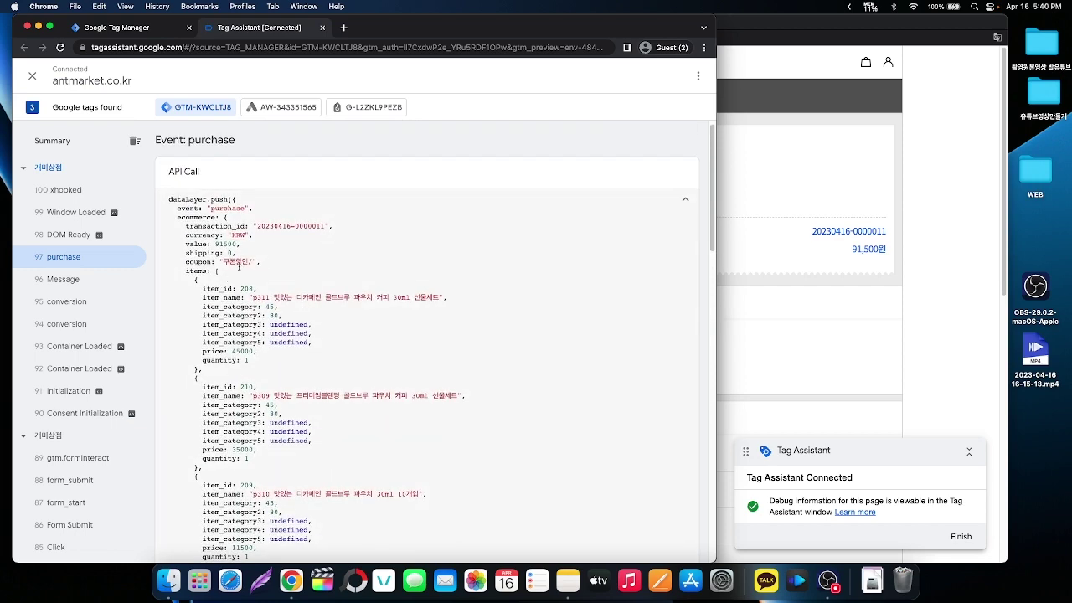
- Compare the order number, amount and products on the antmarket.co.kr order completion page with the purchase event data
click(904, 274)
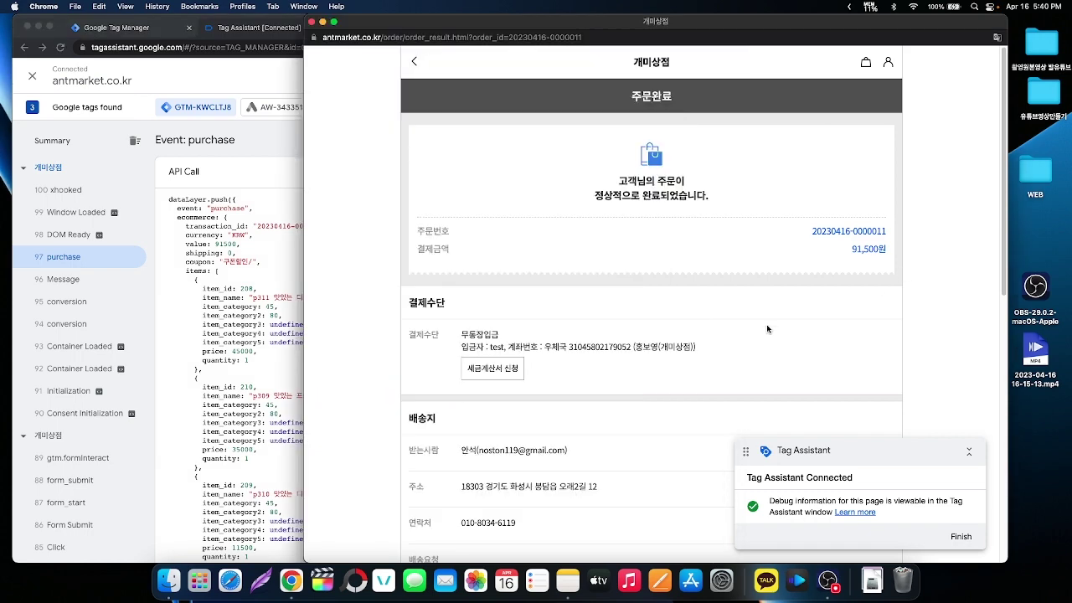
scroll(701, 342, down, 2)
scroll(701, 342, down, 10)
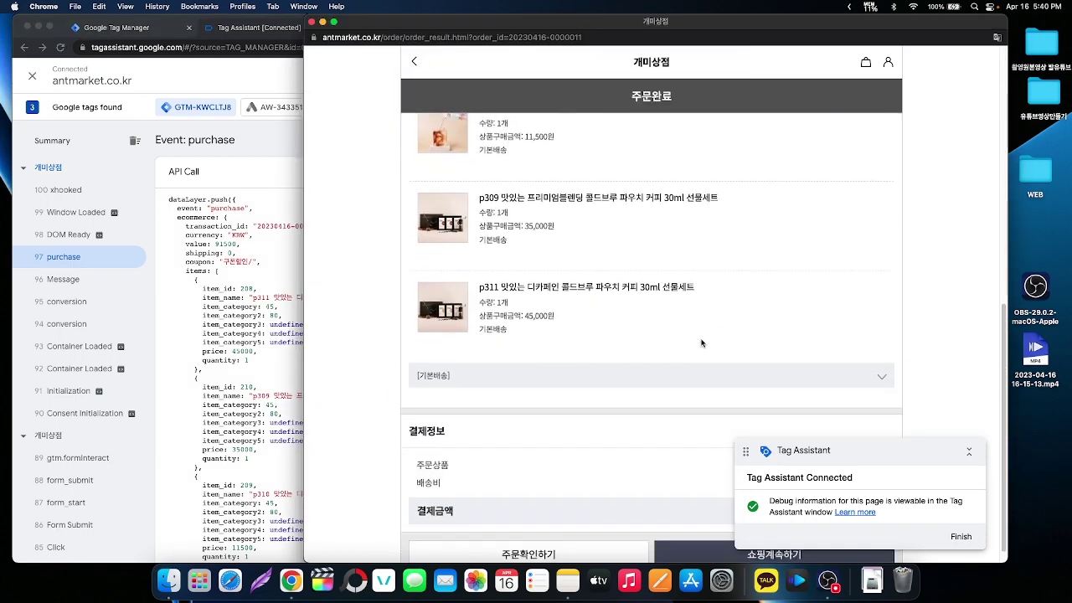
scroll(702, 342, up, 10)
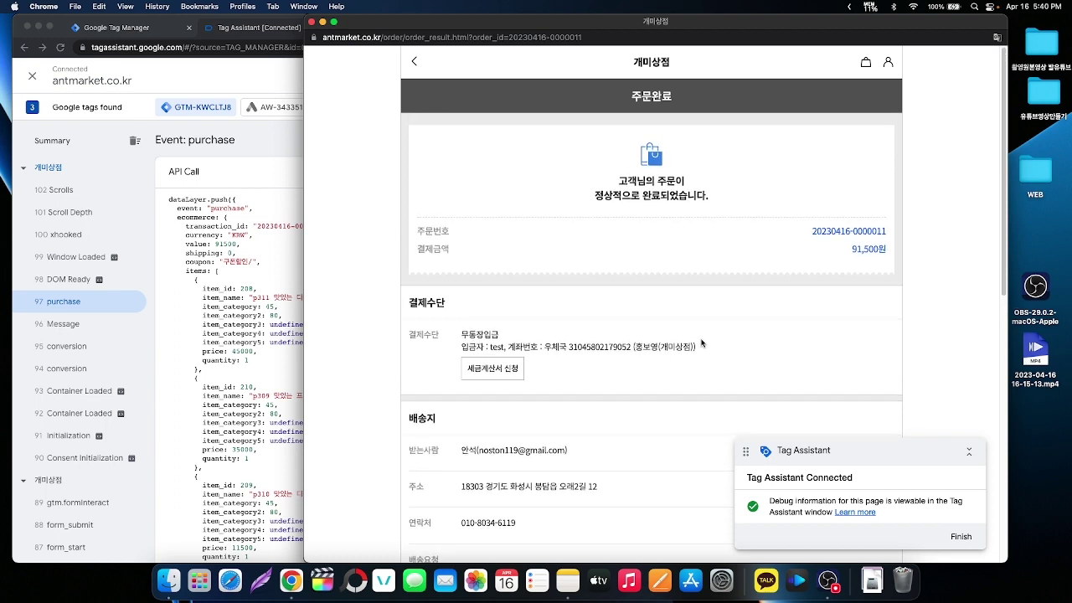
click(233, 270)
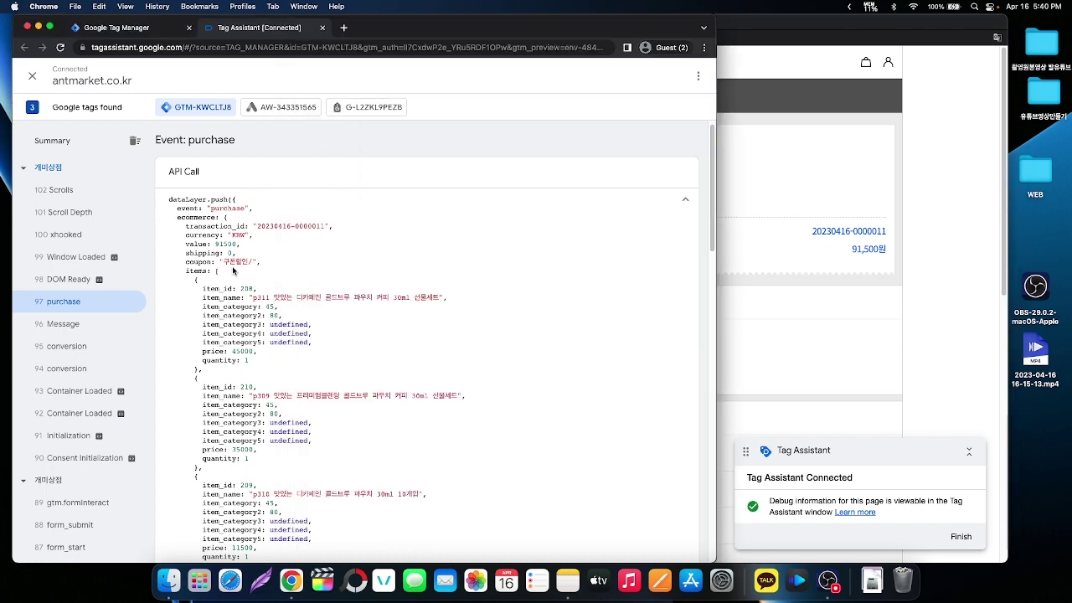
- Open the ga4ec > 11 > PURCHASE > dataLayer Tag from the Tag Manager workspace's tag list
key(super+1)
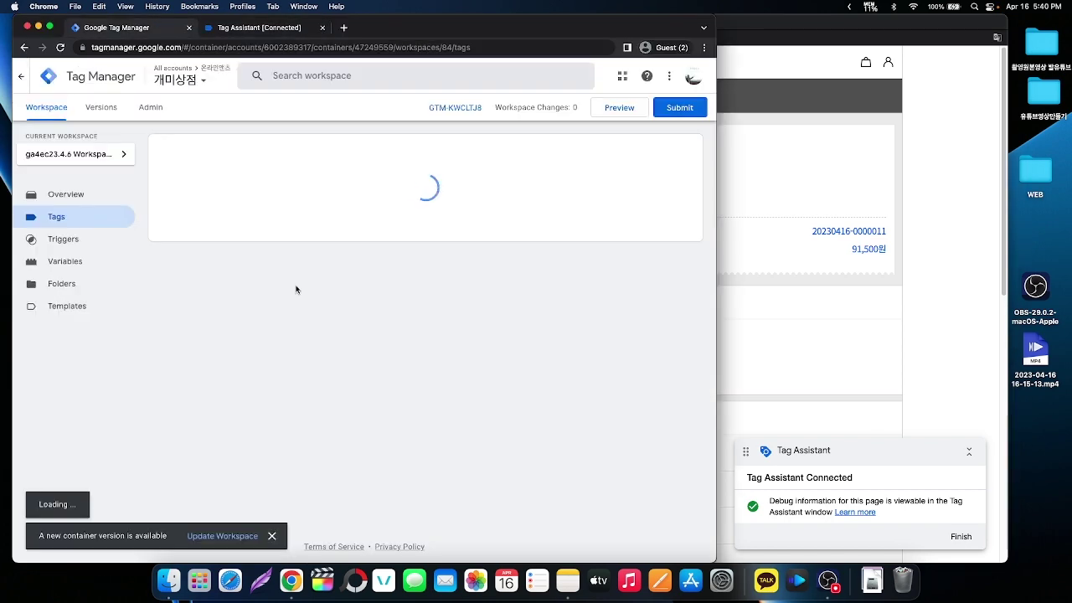
scroll(296, 288, down, 8)
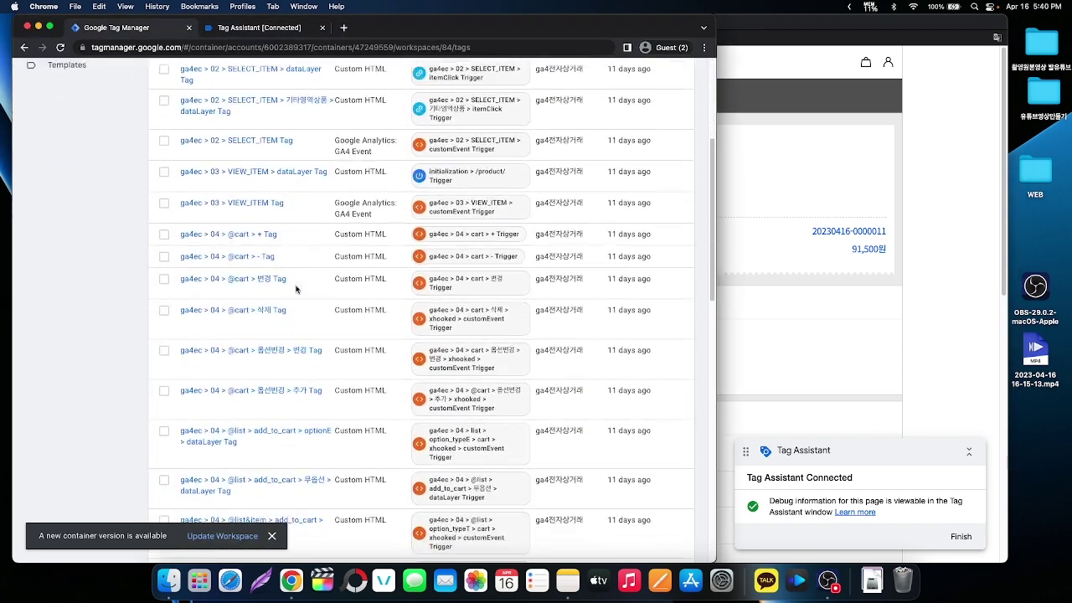
scroll(296, 289, down, 5)
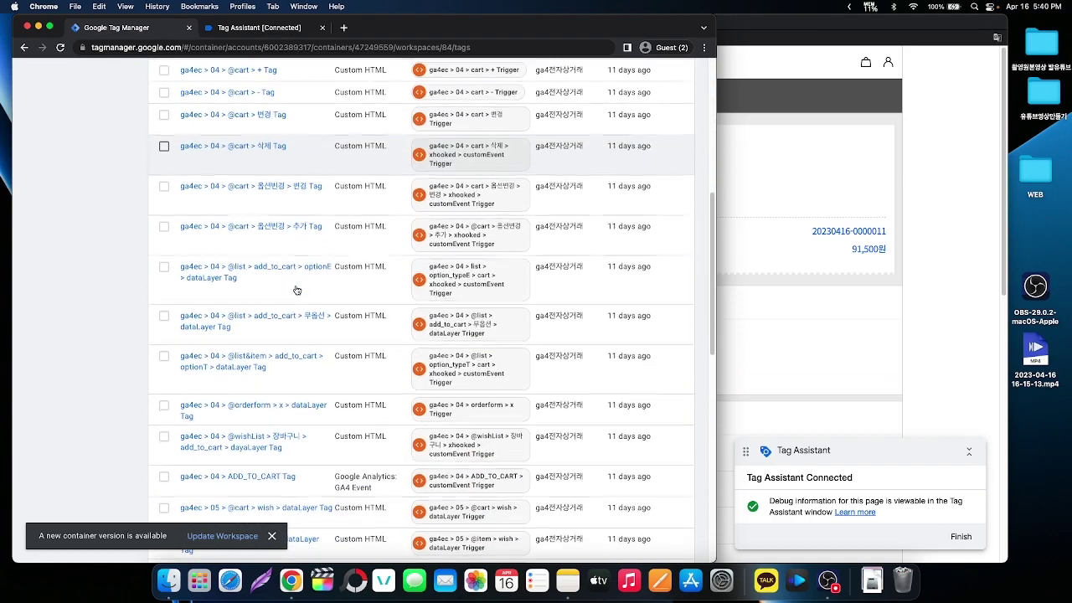
scroll(295, 289, down, 4)
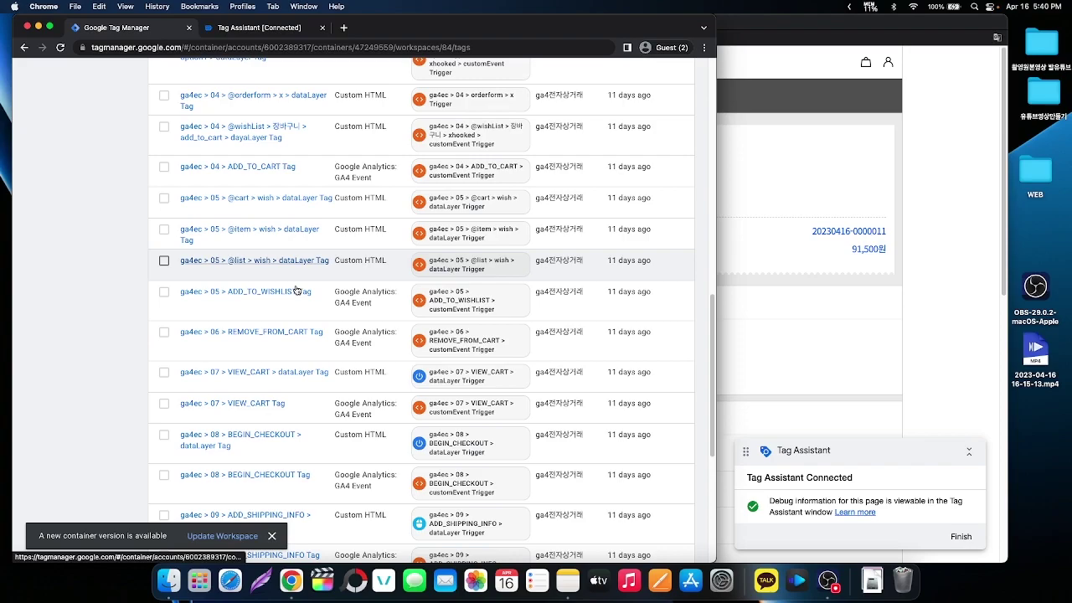
scroll(295, 289, down, 5)
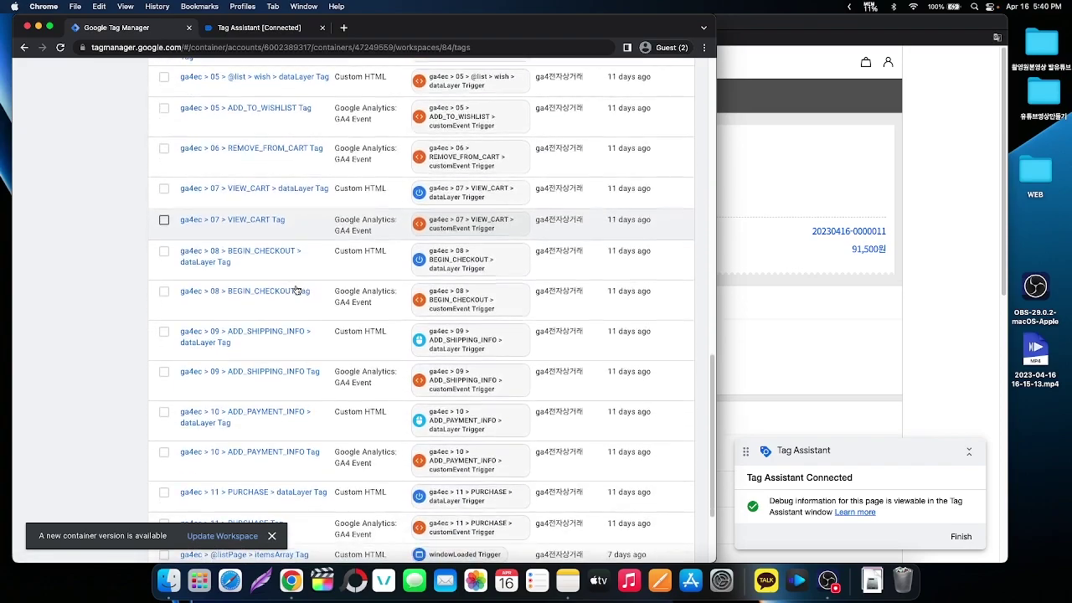
scroll(274, 339, down, 3)
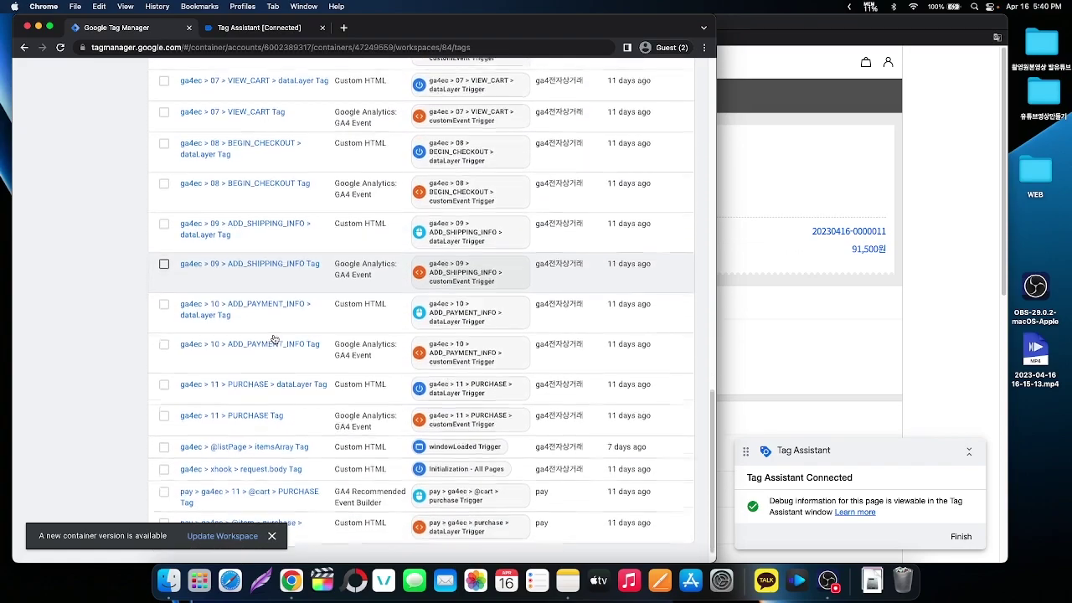
scroll(274, 339, down, 1)
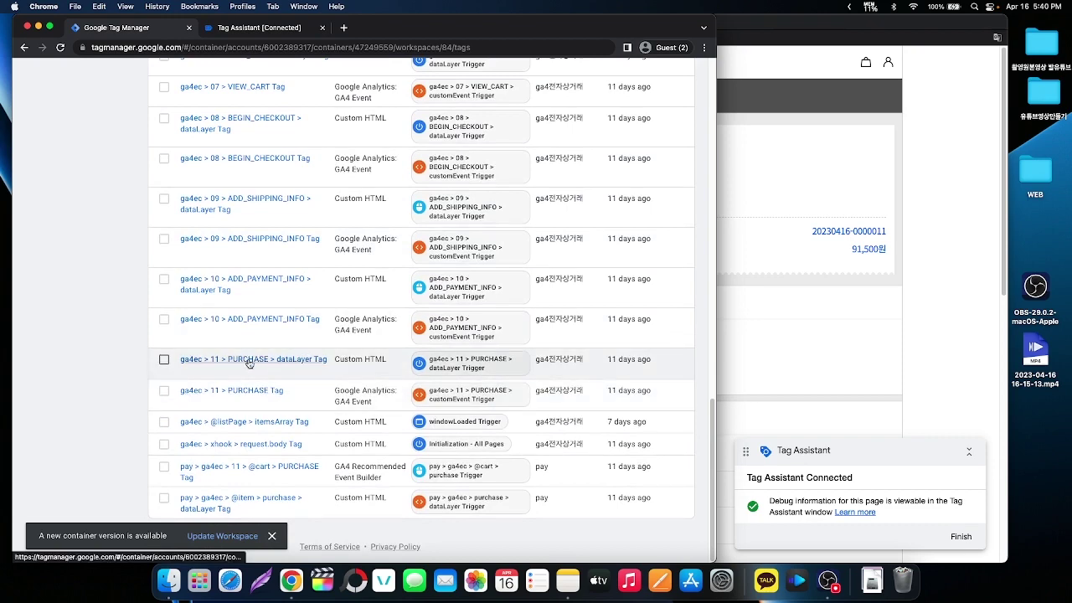
click(249, 360)
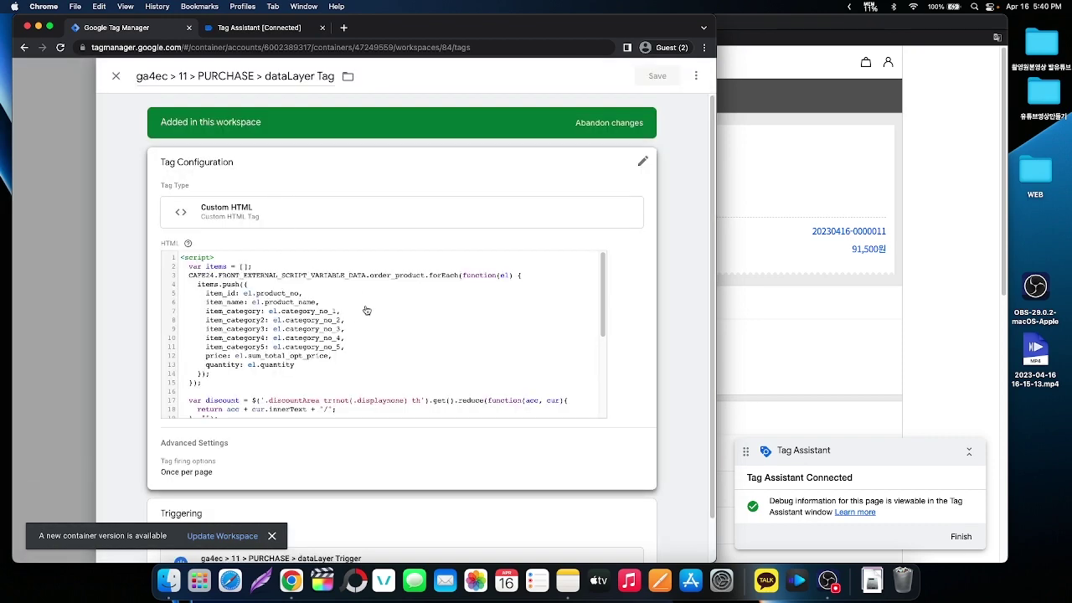
- Expand the PURCHASE dataLayer tag's HTML code to full view and examine the CAFE24 order_product loop that builds the items array
click(390, 322)
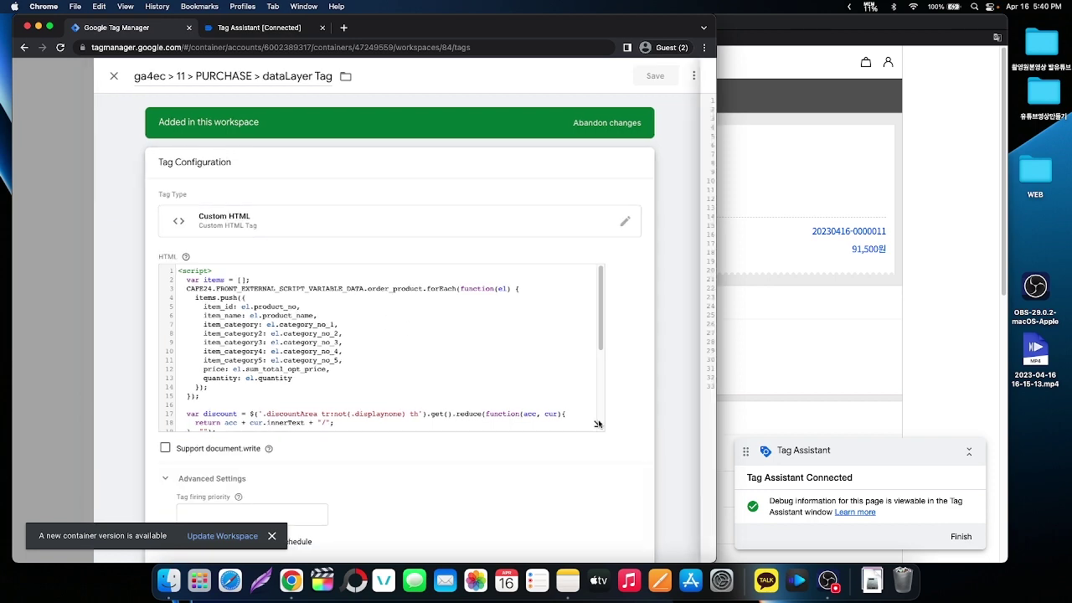
click(598, 424)
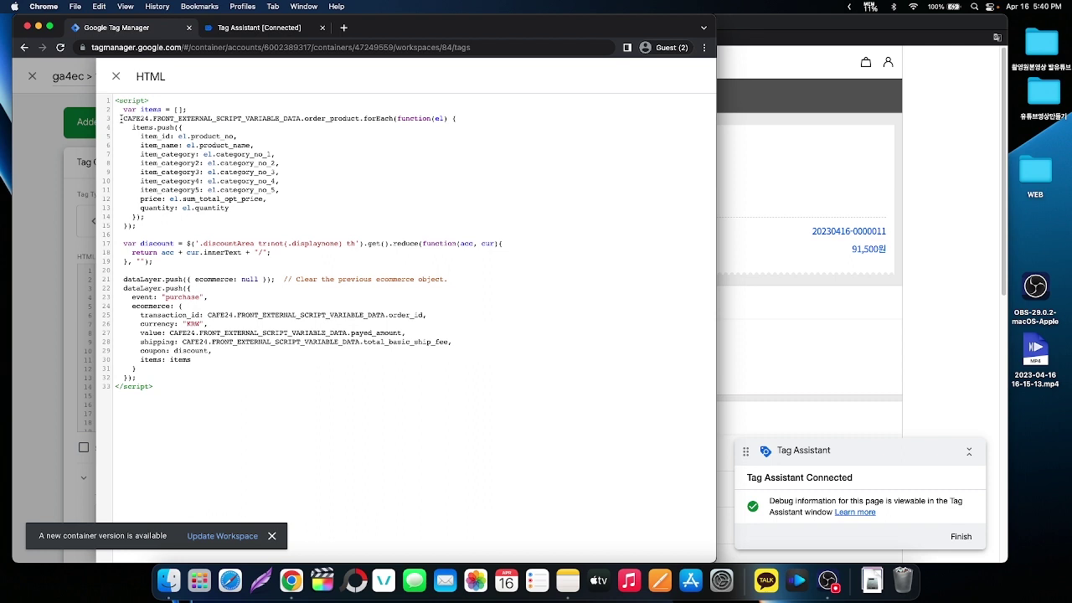
drag(124, 118, 363, 121)
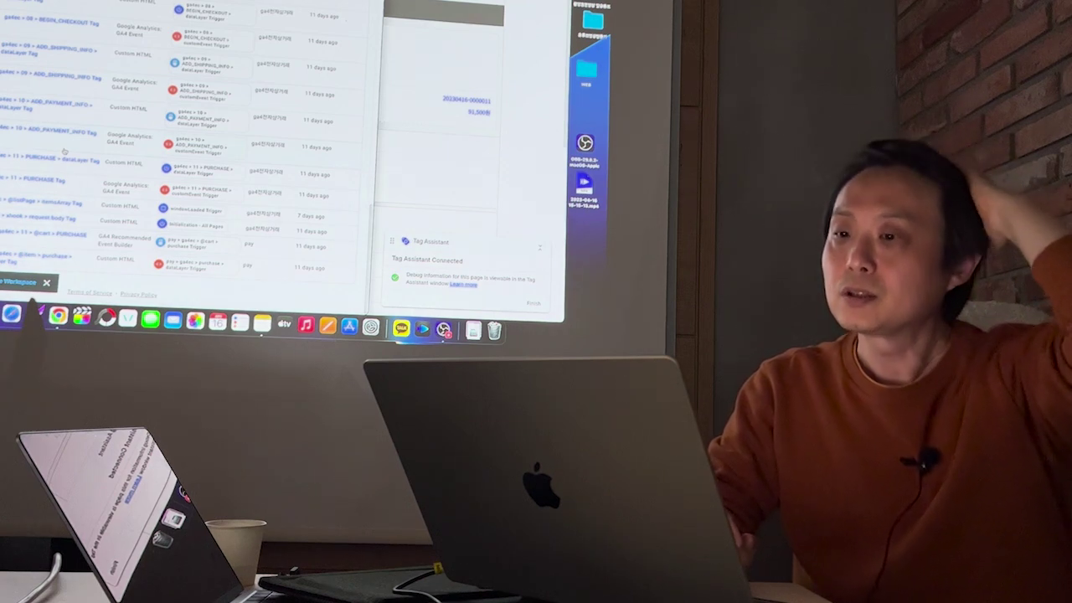
scroll(64, 152, up, 5)
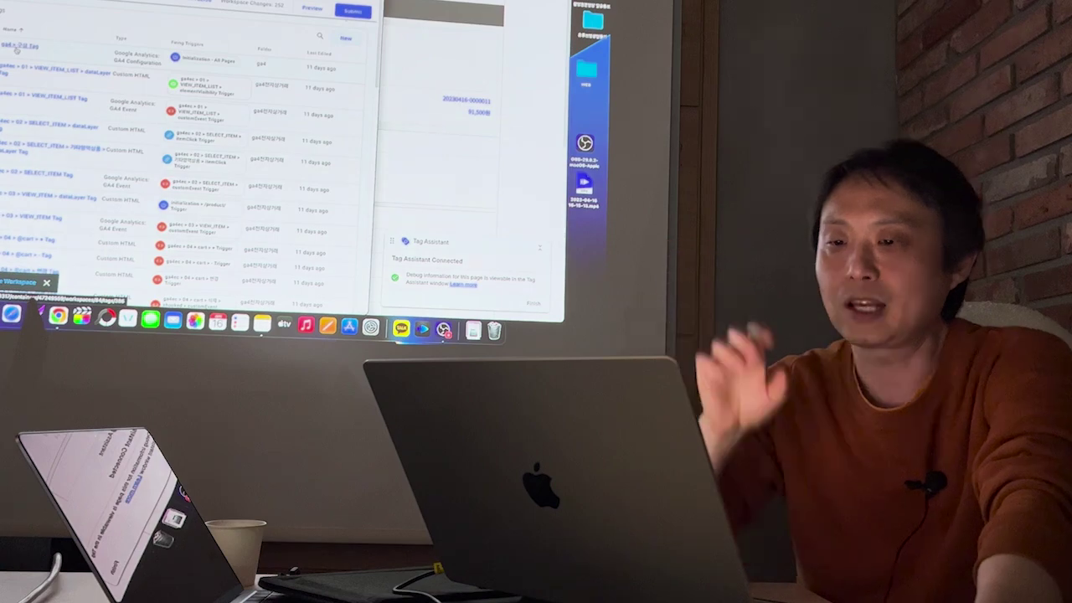
scroll(15, 50, down, 2)
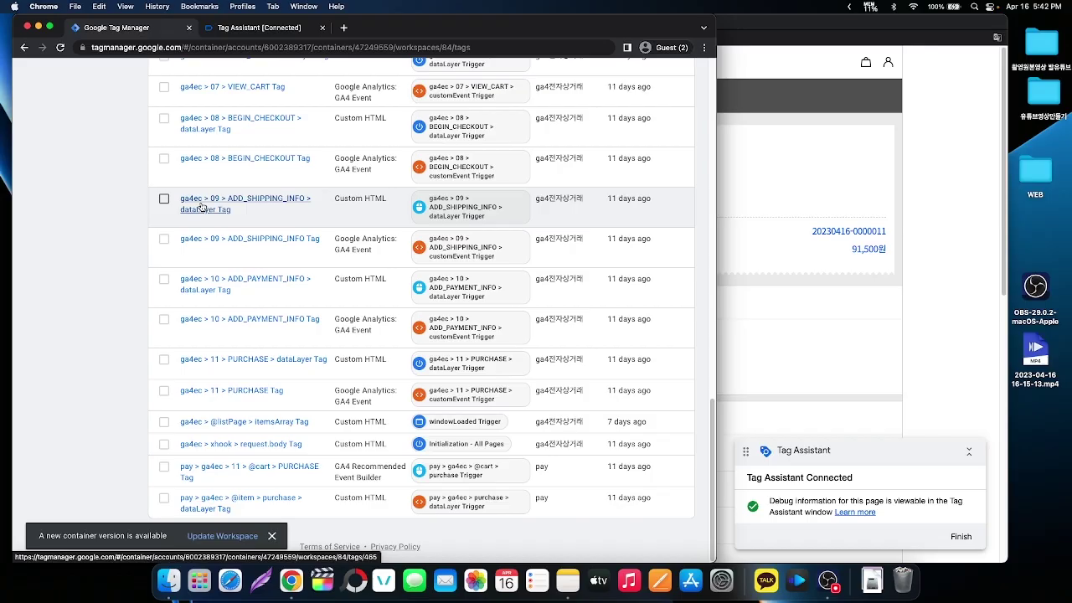
scroll(201, 207, up, 5)
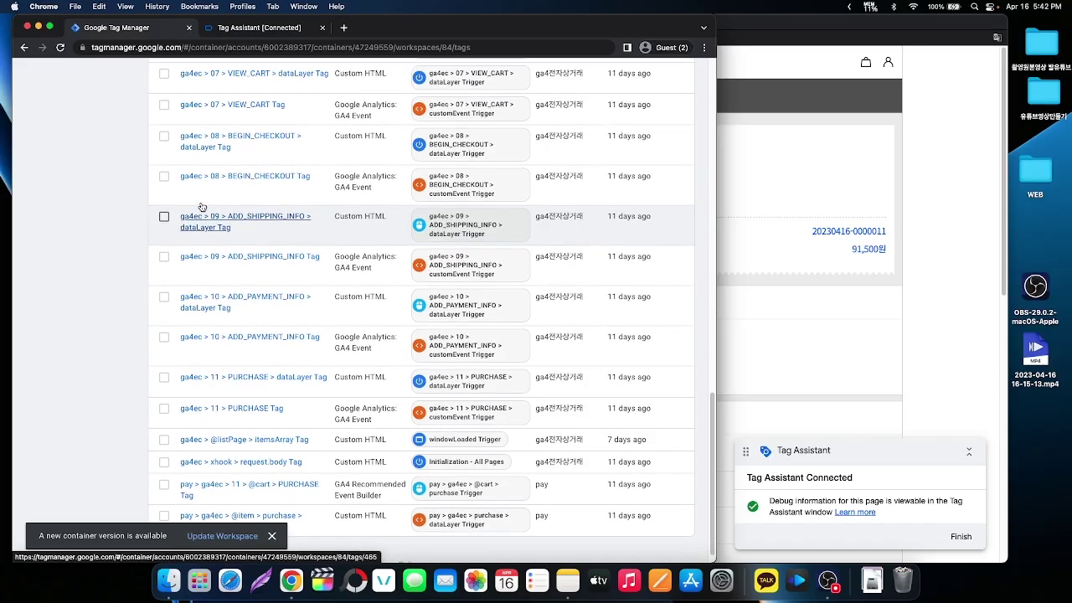
scroll(201, 206, up, 3)
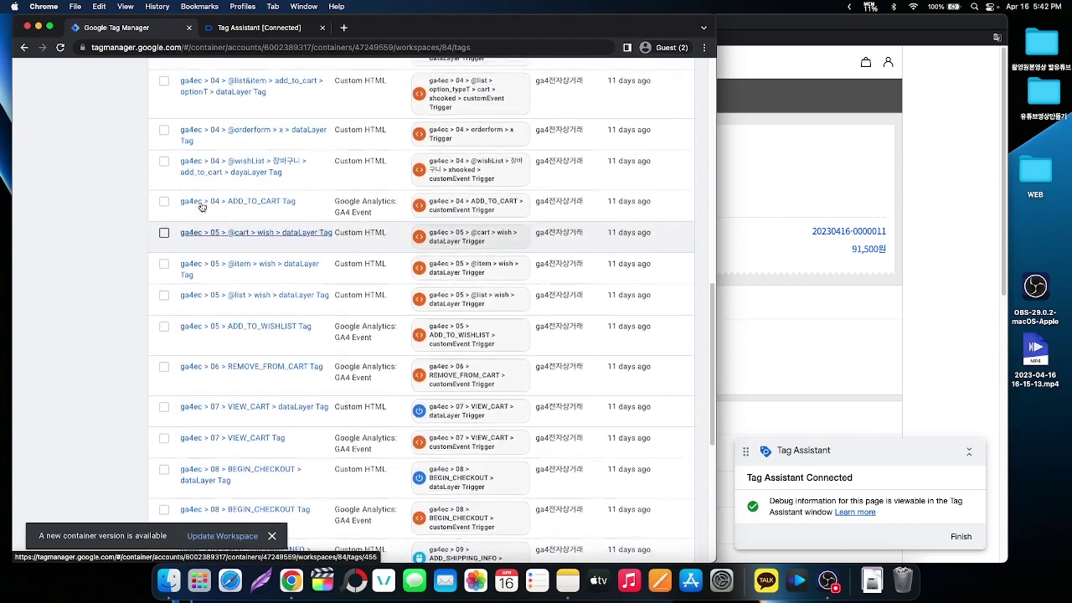
scroll(201, 206, up, 4)
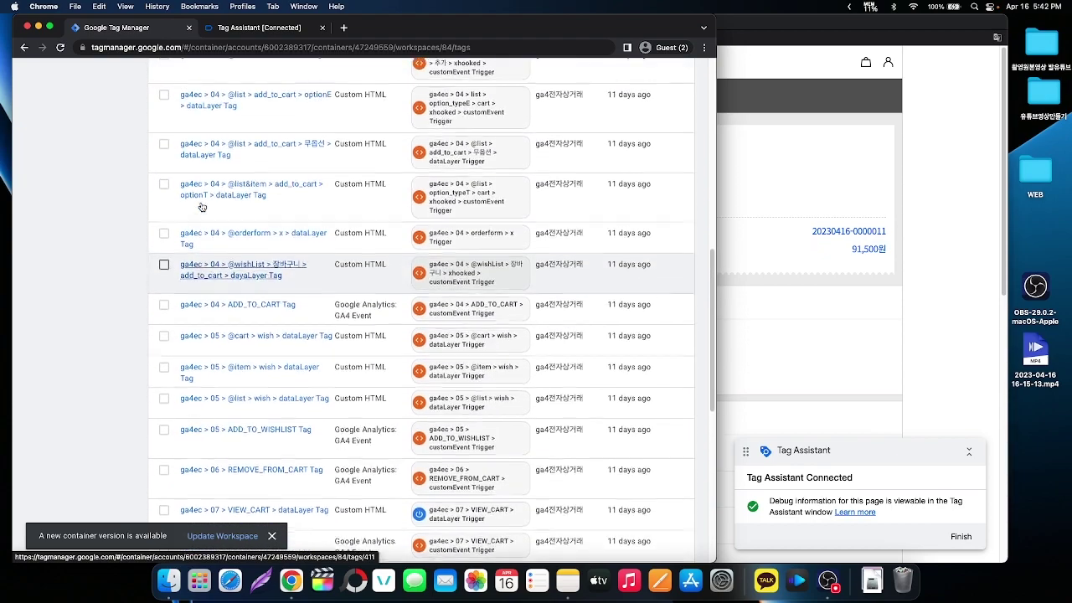
click(219, 307)
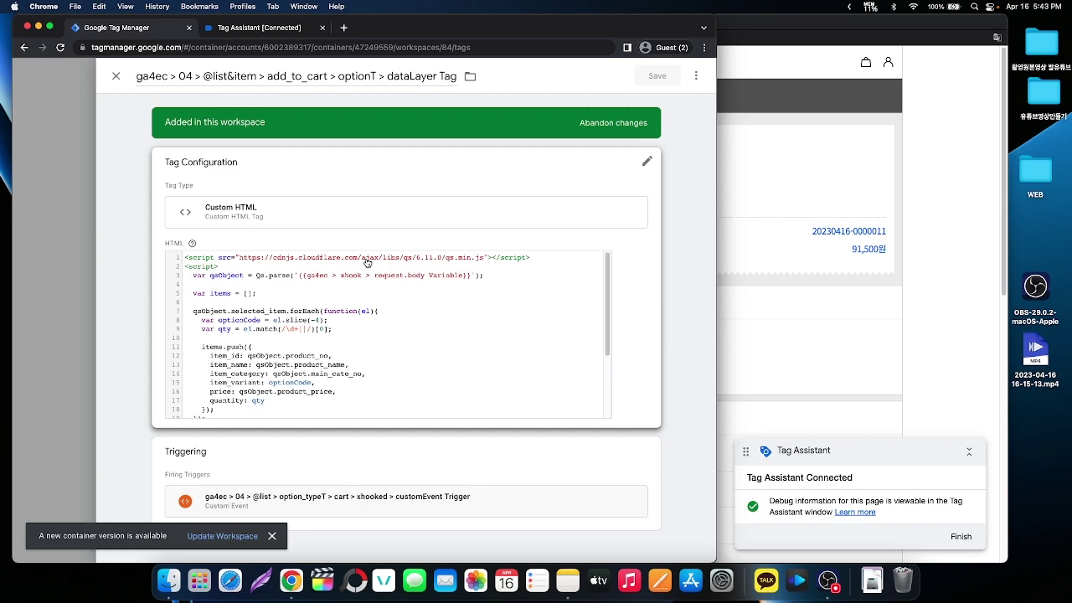
key(Escape)
click(276, 316)
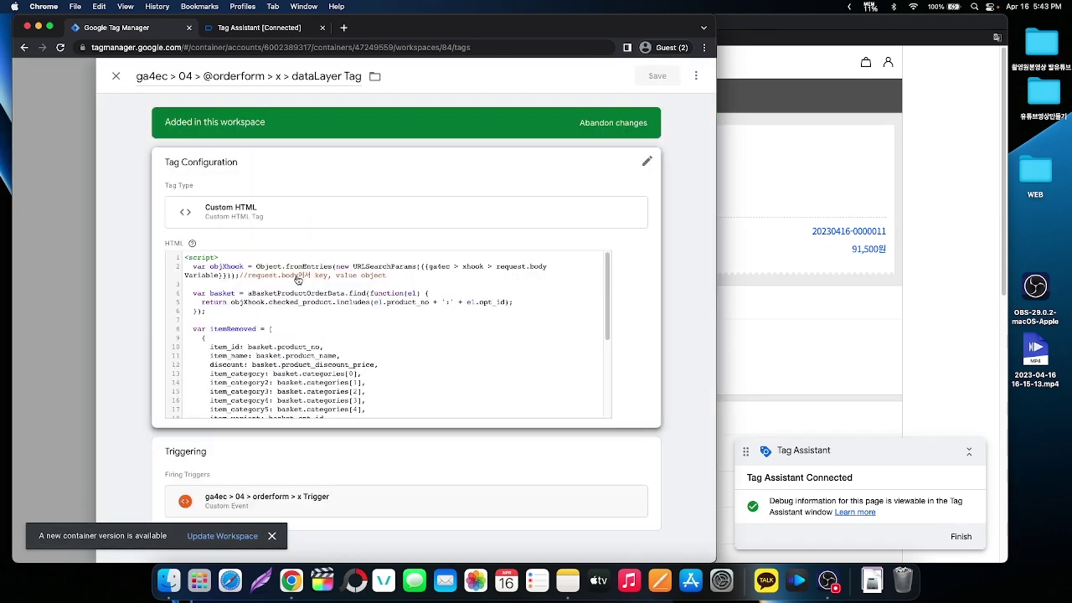
key(Escape)
- Open the ga4ec > xhook > request.body Tag from the tag list
scroll(270, 302, down, 15)
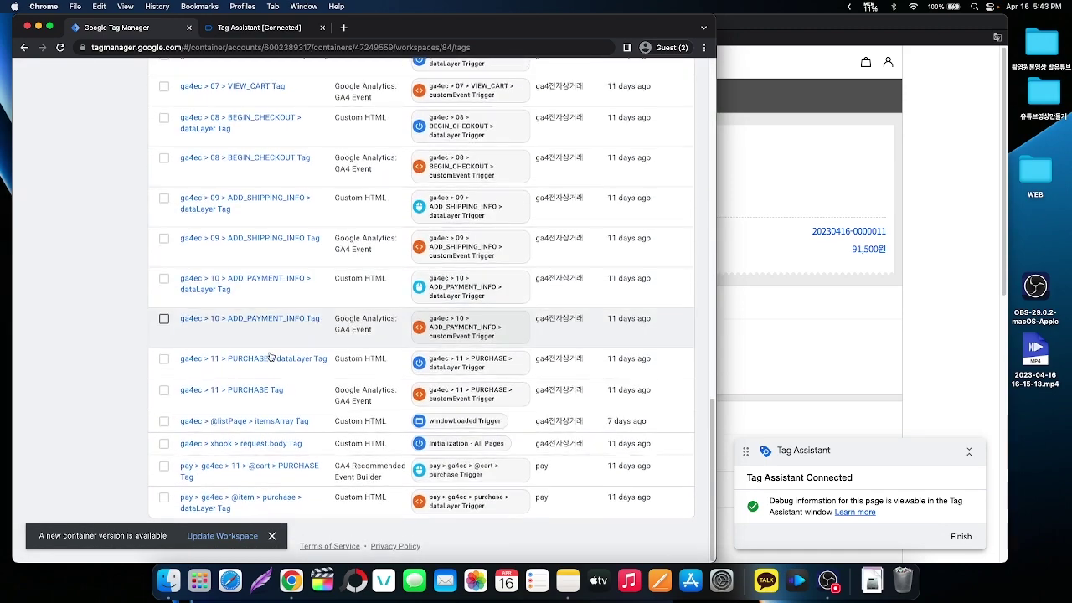
click(266, 445)
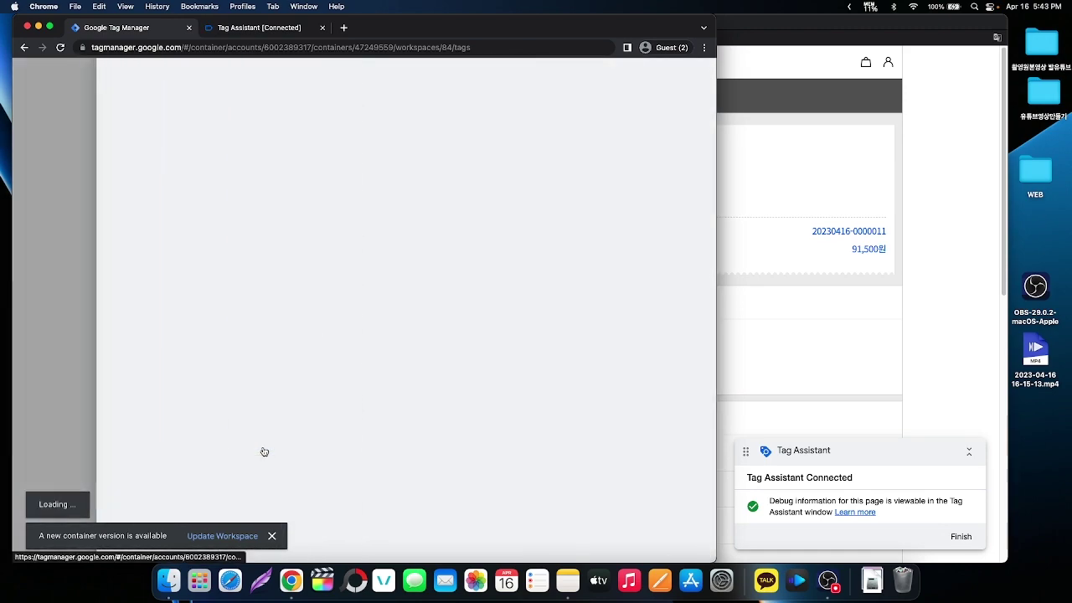